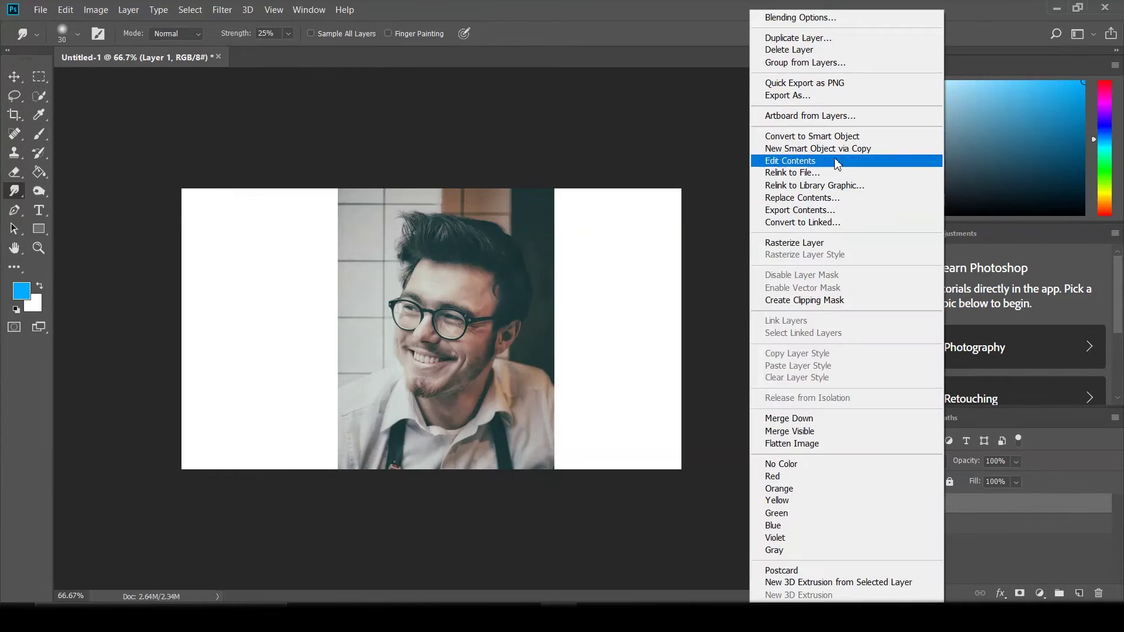
Rasterize Layer 1 so the smiling man's photo becomes a plain pixel layer
click(779, 243)
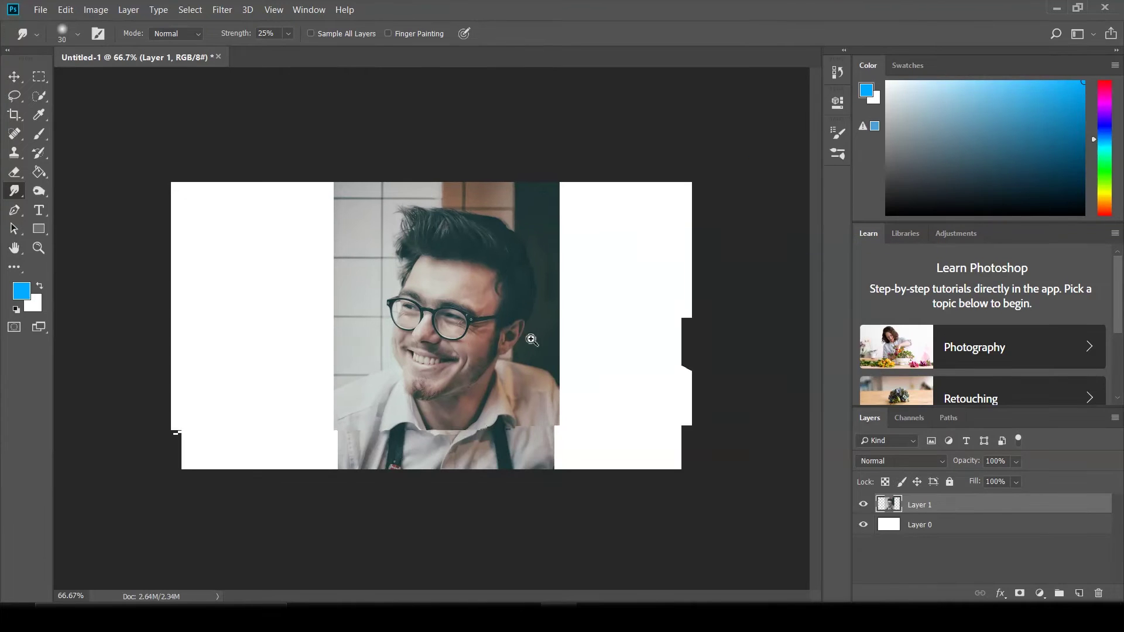
Select the man with Quick Selection's Select Subject at actual-size view, checking the hair
key(ctrl+1)
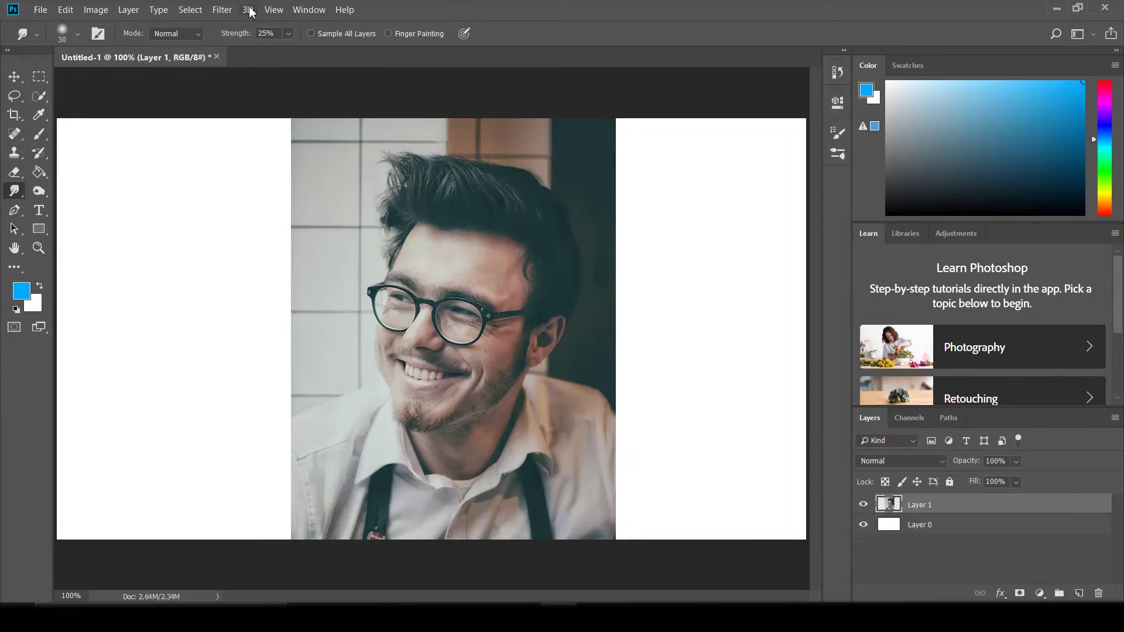
click(38, 95)
click(343, 32)
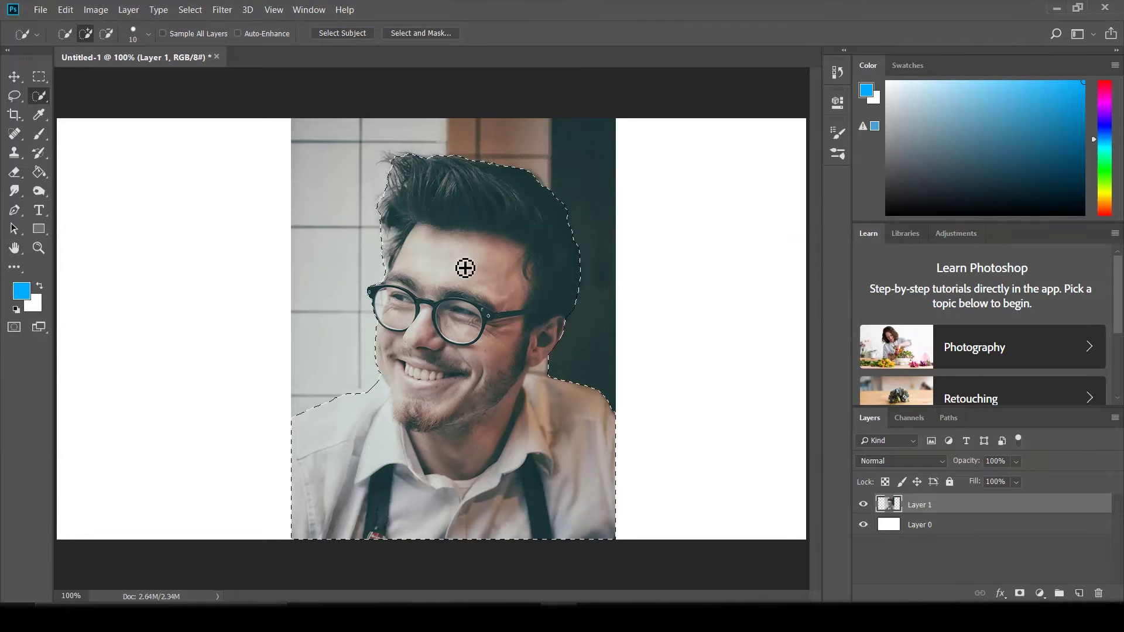
scroll(419, 402, up, 3)
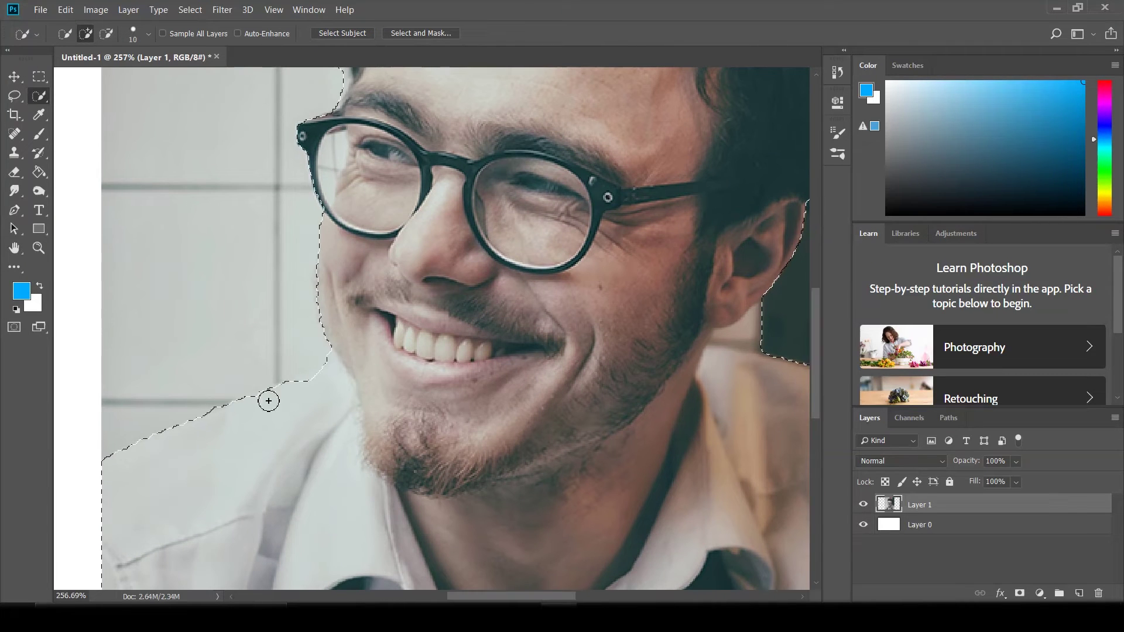
scroll(269, 402, up, 3)
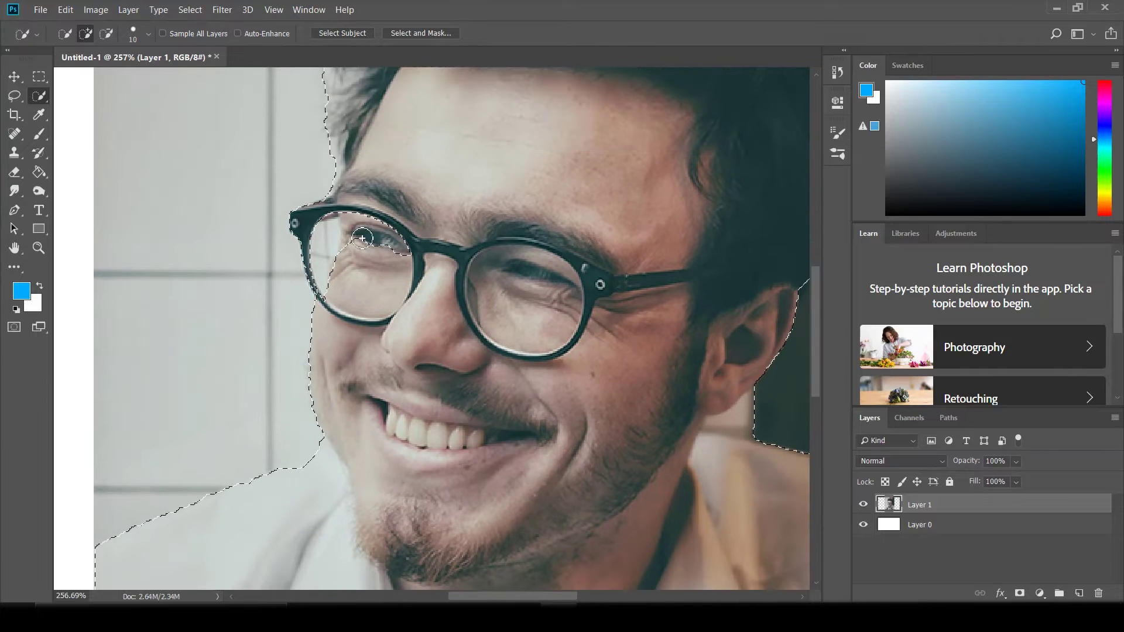
drag(384, 218, 348, 399)
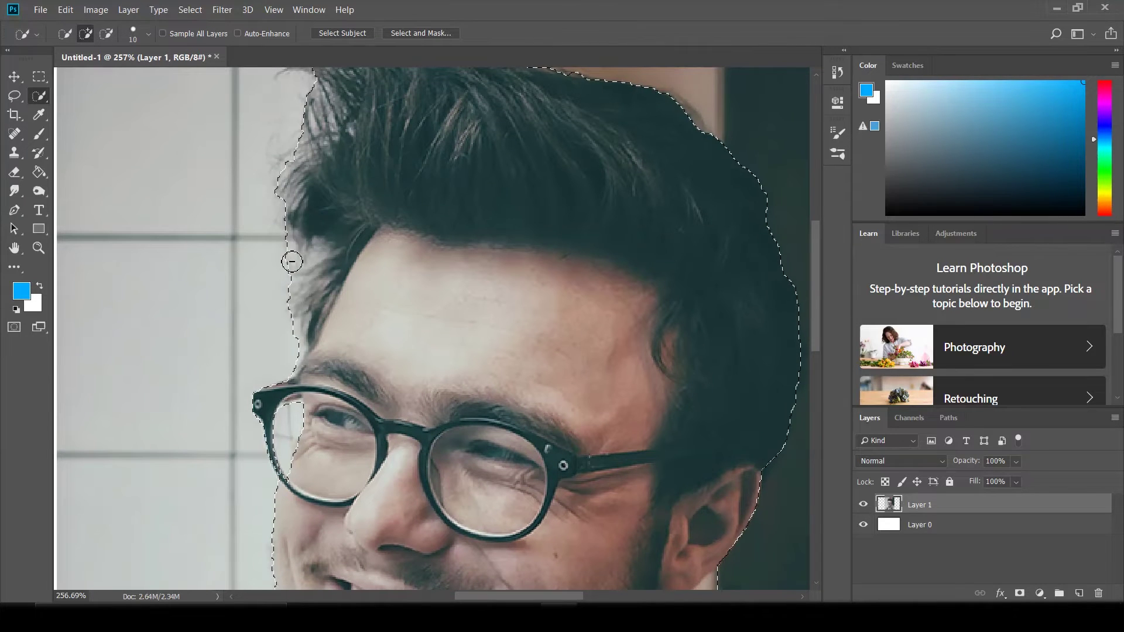
scroll(300, 194, up, 4)
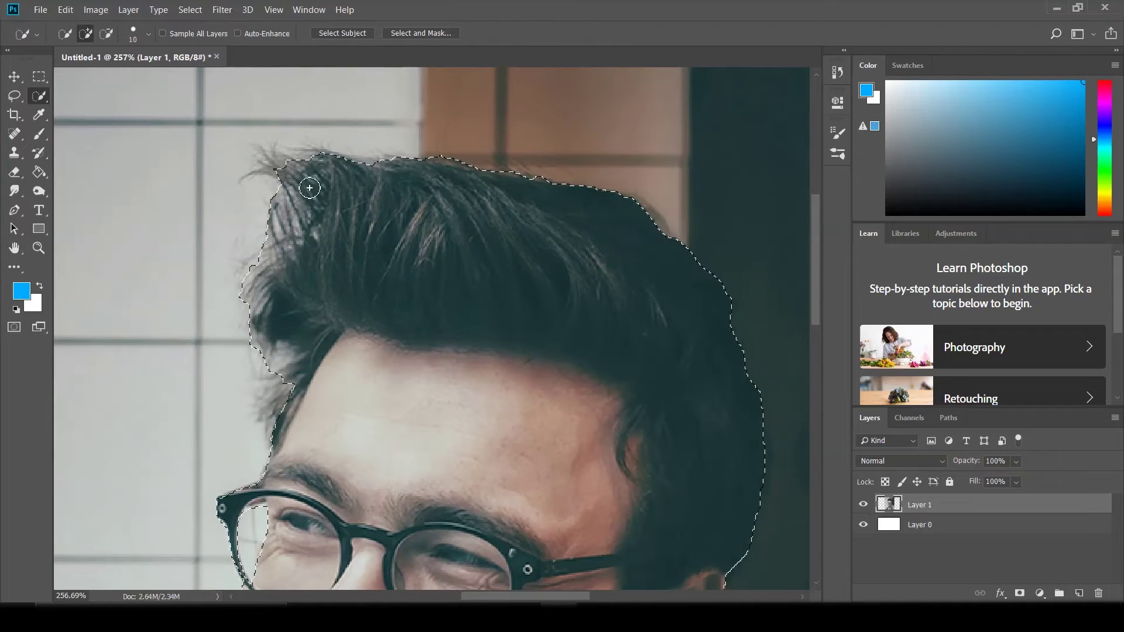
scroll(482, 261, down, 4)
scroll(482, 261, right, 4)
scroll(556, 424, down, 6)
Trim the selection in Subtract mode, copy the man to Layer 2, and hide Layer 1
key(alt)
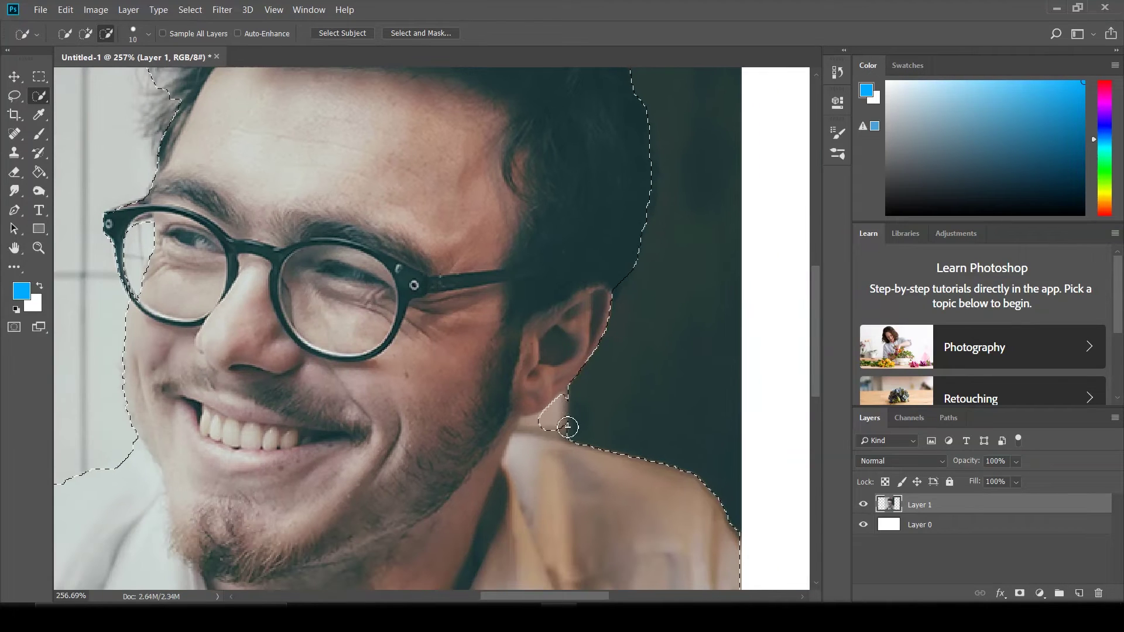
scroll(572, 401, down, 3)
scroll(573, 320, up, 3)
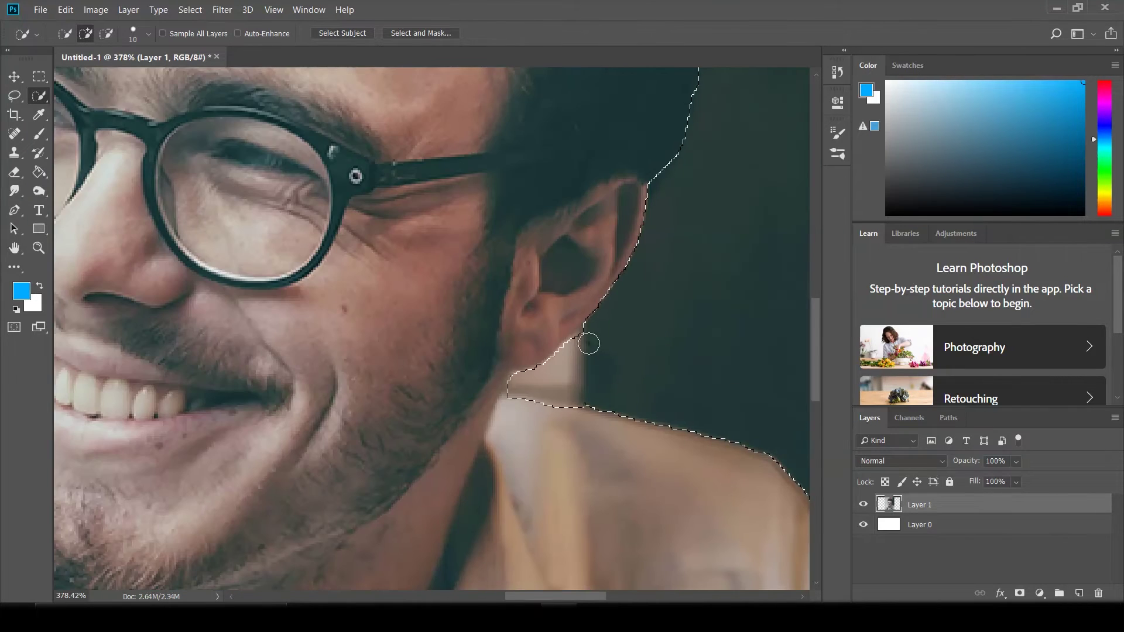
key(ctrl+j)
click(863, 524)
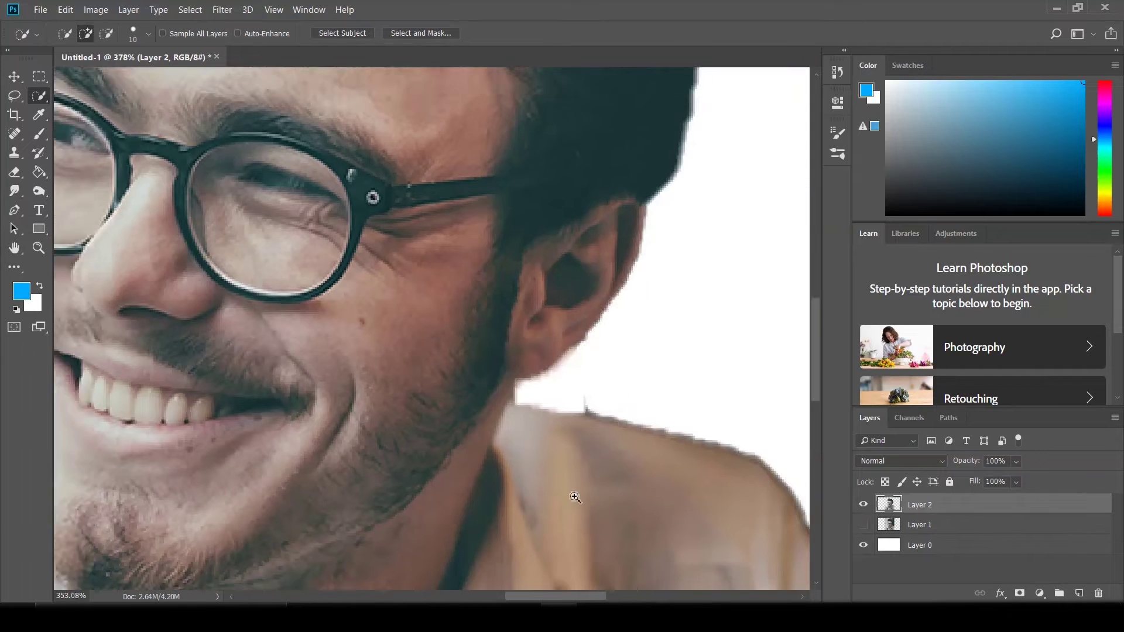
Fill the white Layer 0 with a dark teal sampled from the image using Paint Bucket
scroll(572, 494, down, 5)
click(936, 551)
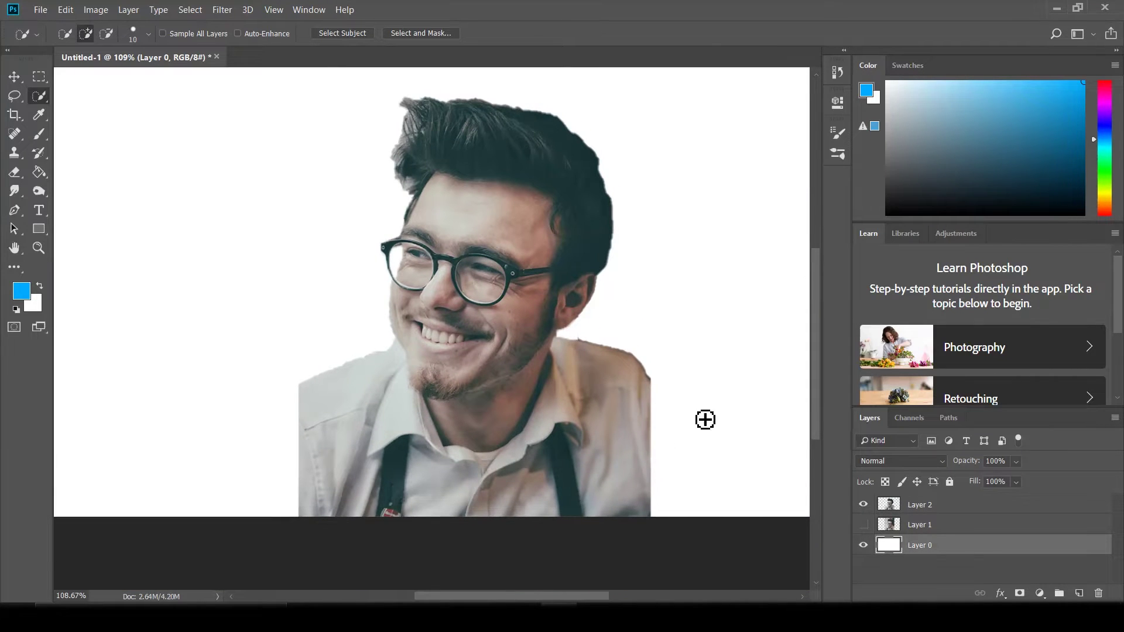
key(g)
alt+click(579, 491)
click(719, 433)
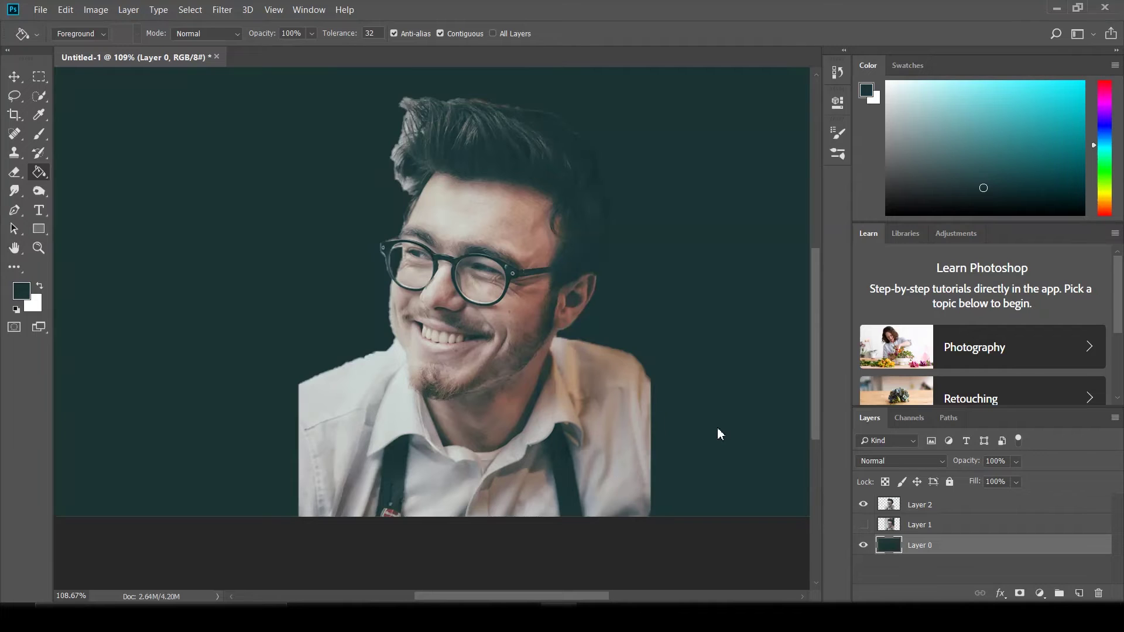
Refill the background with a lighter, adjusted teal and reselect the man's layer
click(934, 164)
click(765, 271)
click(951, 170)
click(789, 267)
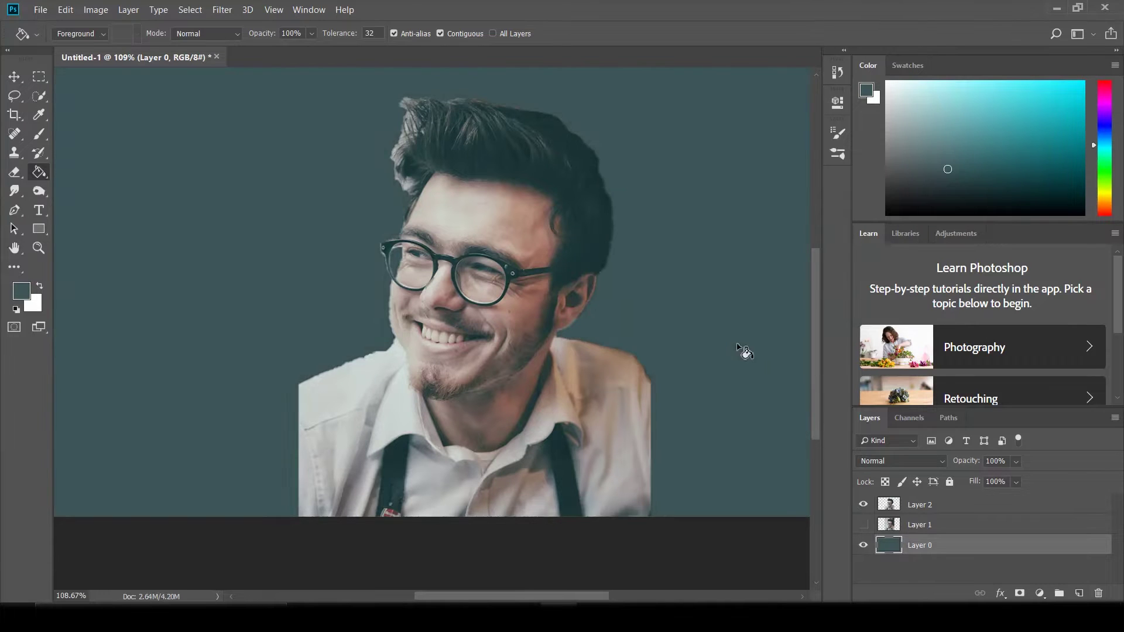
scroll(603, 390, up, 3)
click(924, 502)
click(222, 9)
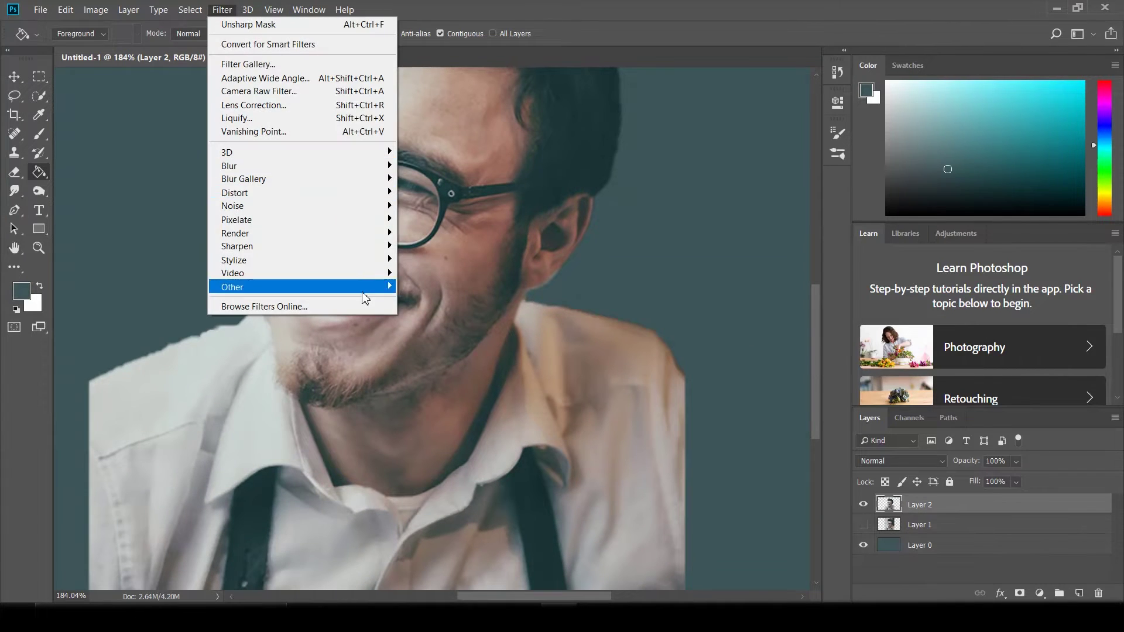
Apply an Unsharp Mask sharpening to the cut-out man
click(433, 314)
click(747, 118)
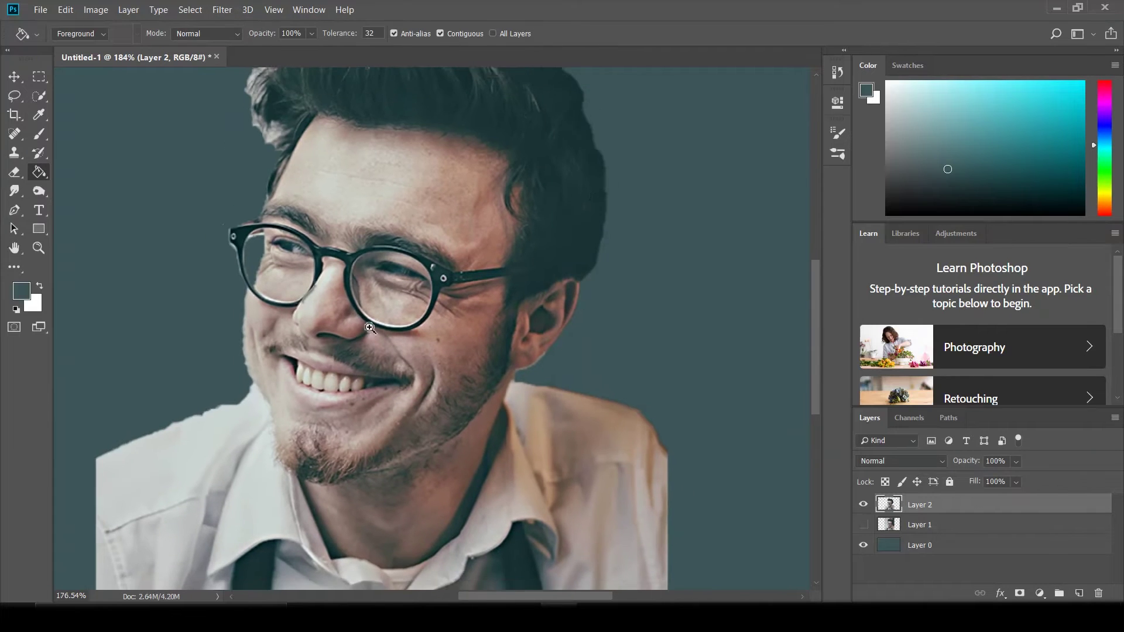
scroll(472, 172, down, 1)
Erase leftover fringe along the shirt's upper edge with a 34 px eraser
click(14, 173)
scroll(355, 237, up, 4)
right_click(356, 194)
click(433, 227)
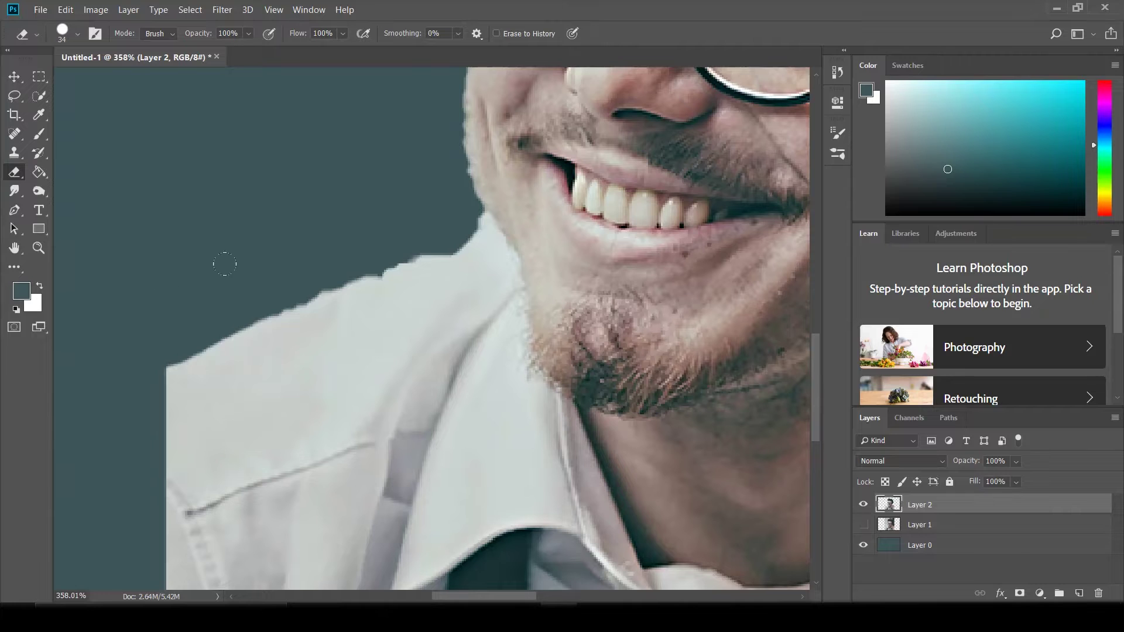
right_click(201, 277)
key(Return)
drag(176, 361, 420, 190)
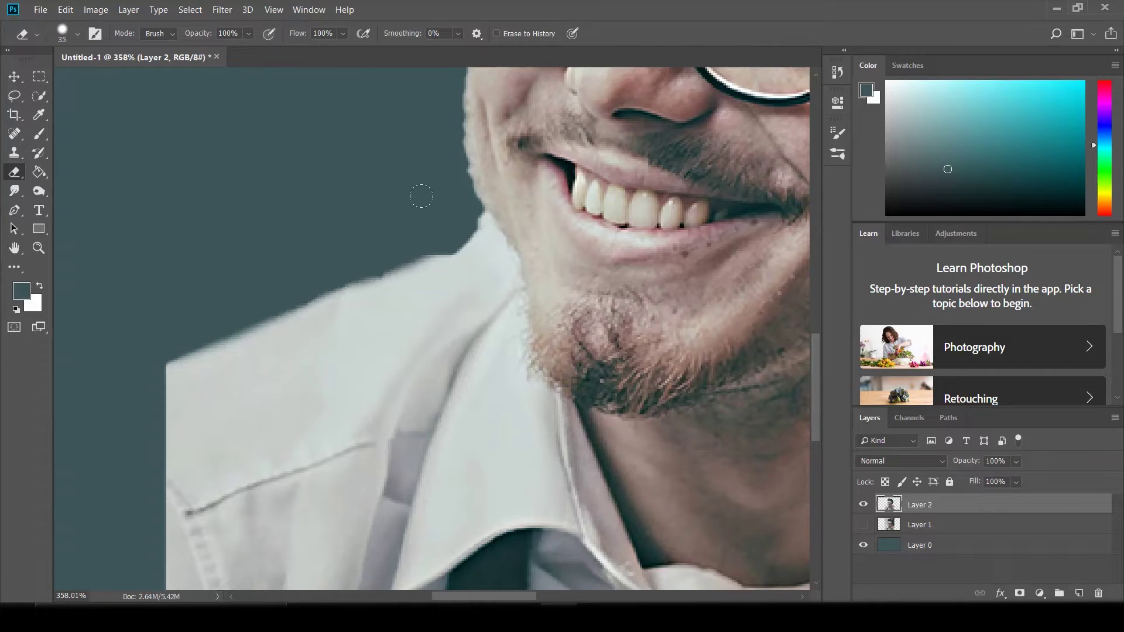
With a smaller eraser, clear light fringe along the cheek, face edge and left lens rim
key(bracketleft)
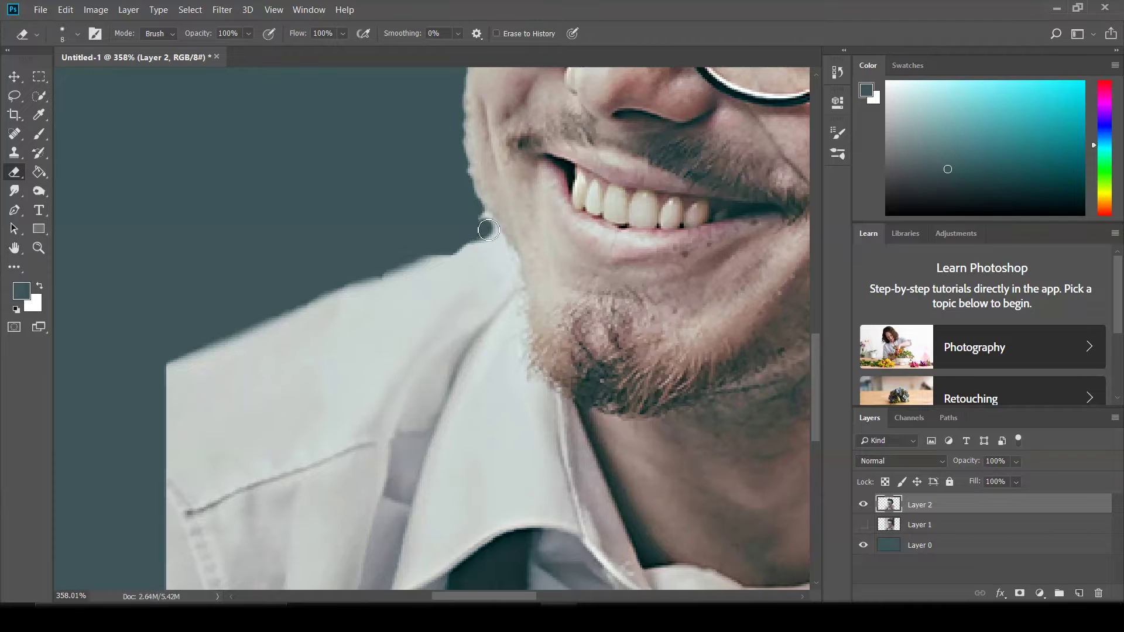
drag(494, 231, 508, 245)
drag(431, 270, 438, 306)
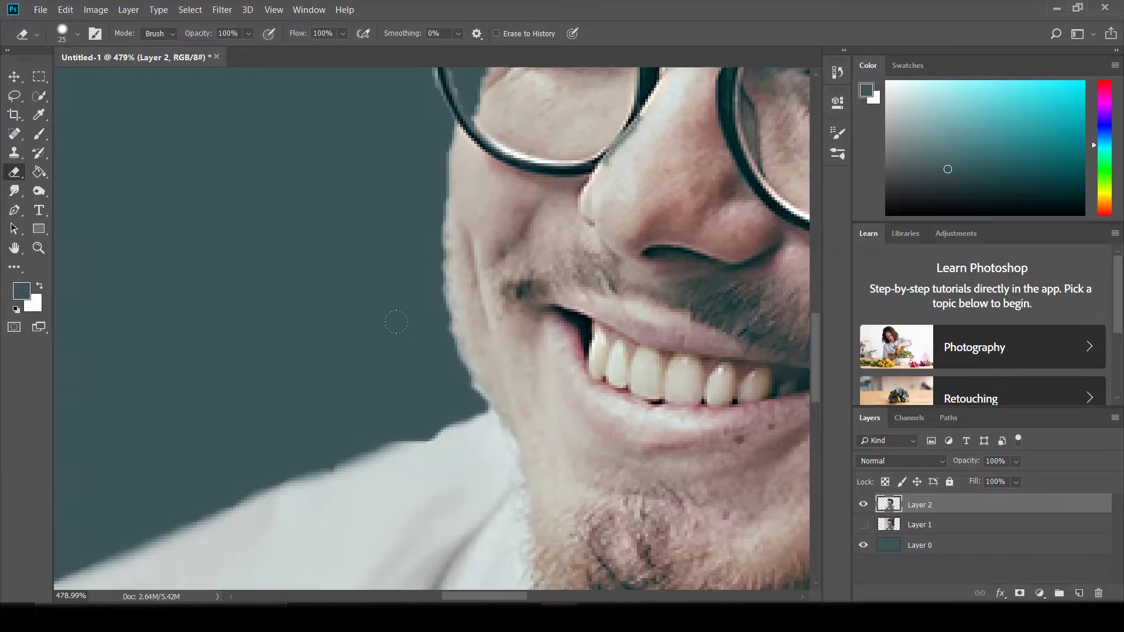
scroll(391, 171, up, 1)
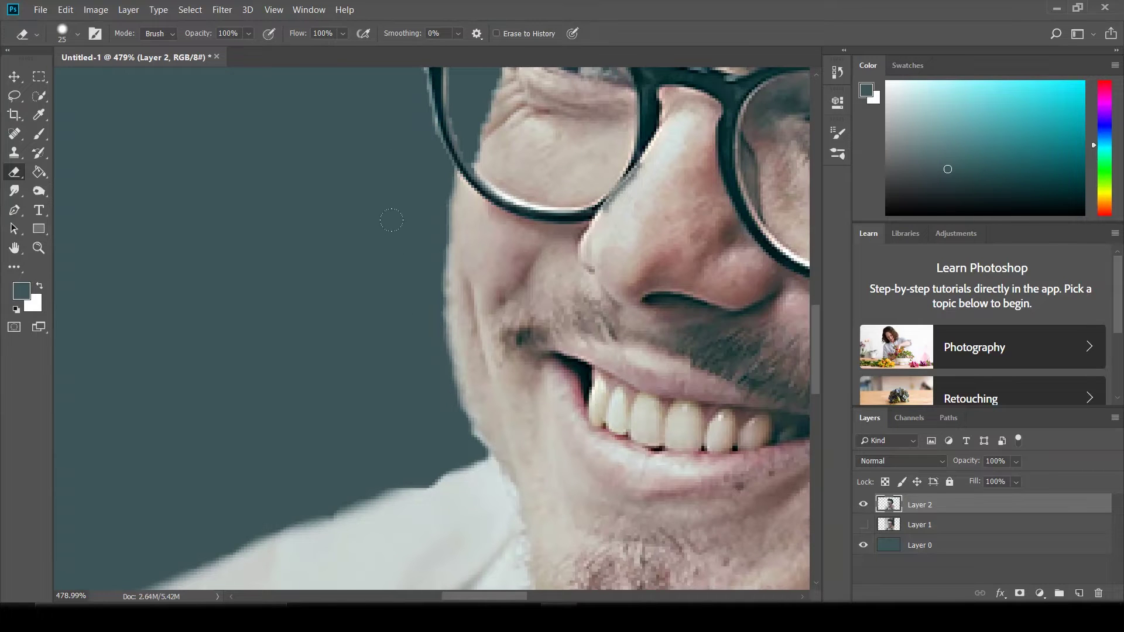
drag(448, 226, 446, 354)
key(ctrl+z)
scroll(389, 266, up, 3)
scroll(346, 202, up, 2)
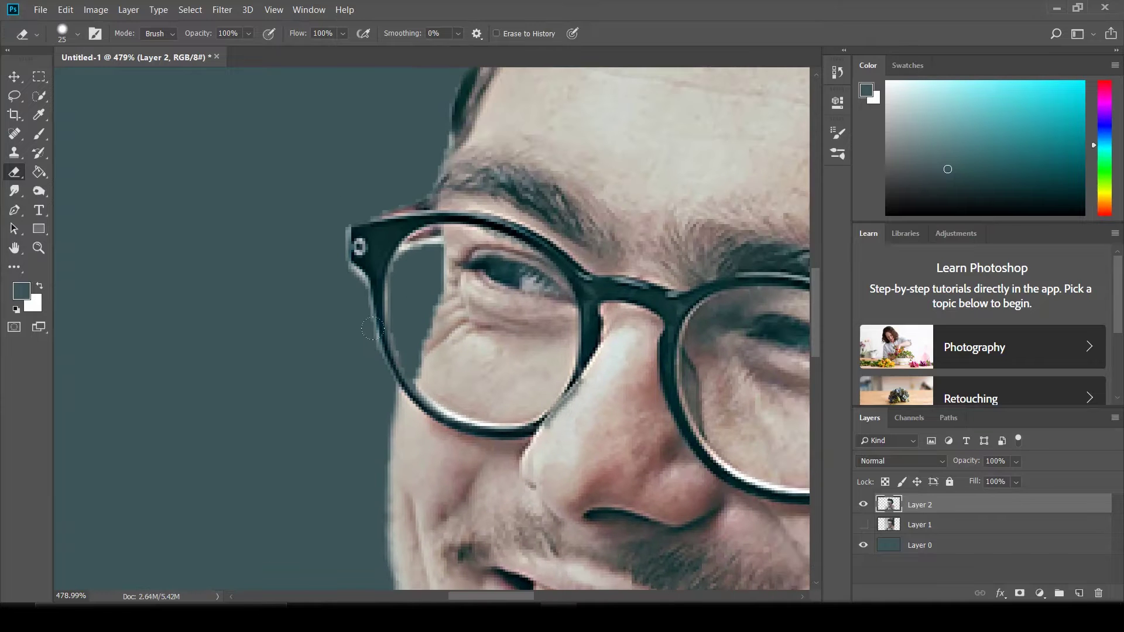
key(bracketleft)
key(bracketleft)
mouse_move(438, 248)
mouse_down()
mouse_move(422, 244)
mouse_move(396, 297)
mouse_move(408, 359)
mouse_up()
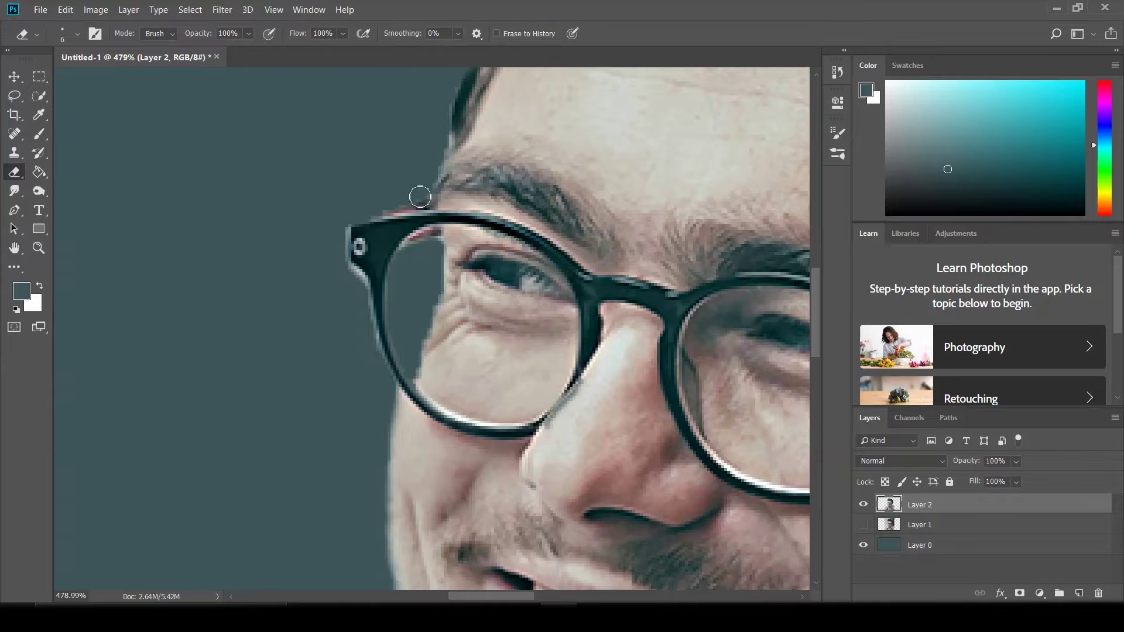
Erase light hair fringe along the left edge of the head
scroll(334, 321, up, 6)
key(bracketright)
key(bracketright)
key(bracketright)
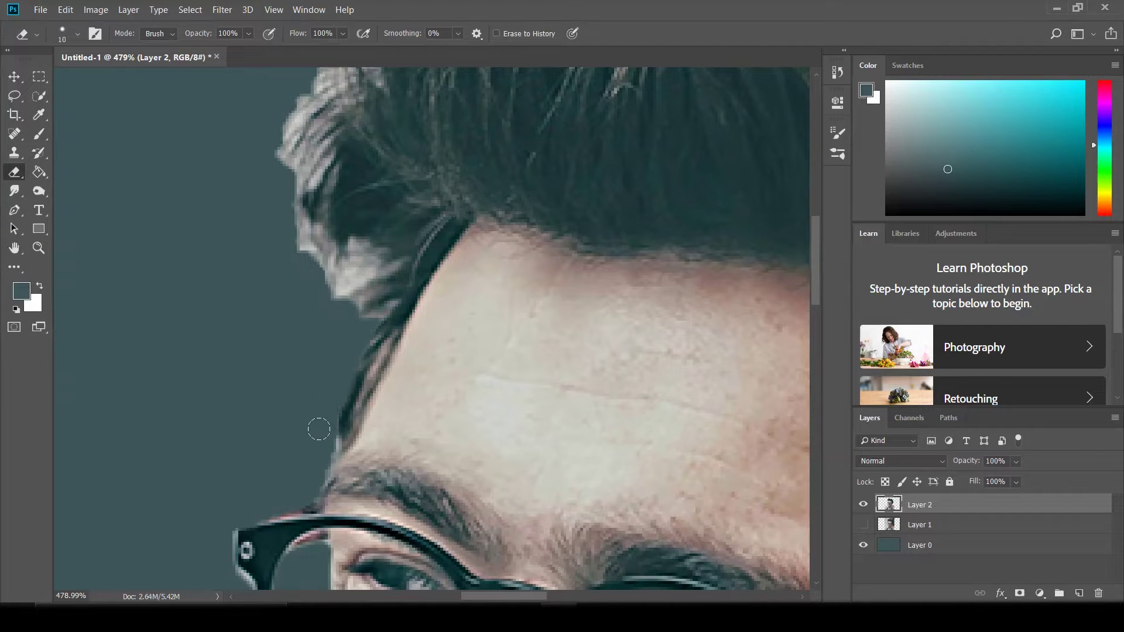
drag(322, 294, 296, 235)
scroll(298, 241, up, 3)
mouse_move(310, 404)
mouse_down()
mouse_move(258, 374)
mouse_move(318, 443)
mouse_up()
scroll(322, 433, up, 2)
drag(281, 375, 252, 439)
mouse_move(292, 351)
mouse_down()
mouse_move(243, 391)
mouse_move(278, 299)
mouse_move(281, 366)
mouse_up()
drag(261, 463, 287, 409)
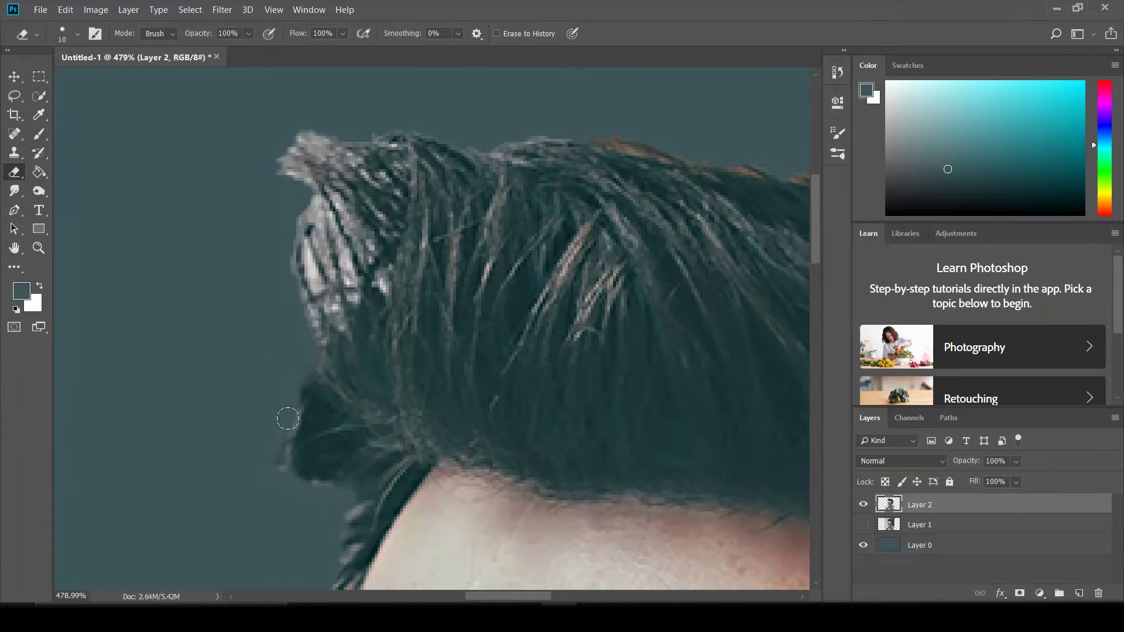
Erase the remaining light hair strands along the left edge and hair tip
scroll(280, 469, up, 2)
scroll(280, 469, up, 2)
scroll(268, 392, right, 3)
key(bracketright)
drag(168, 408, 175, 363)
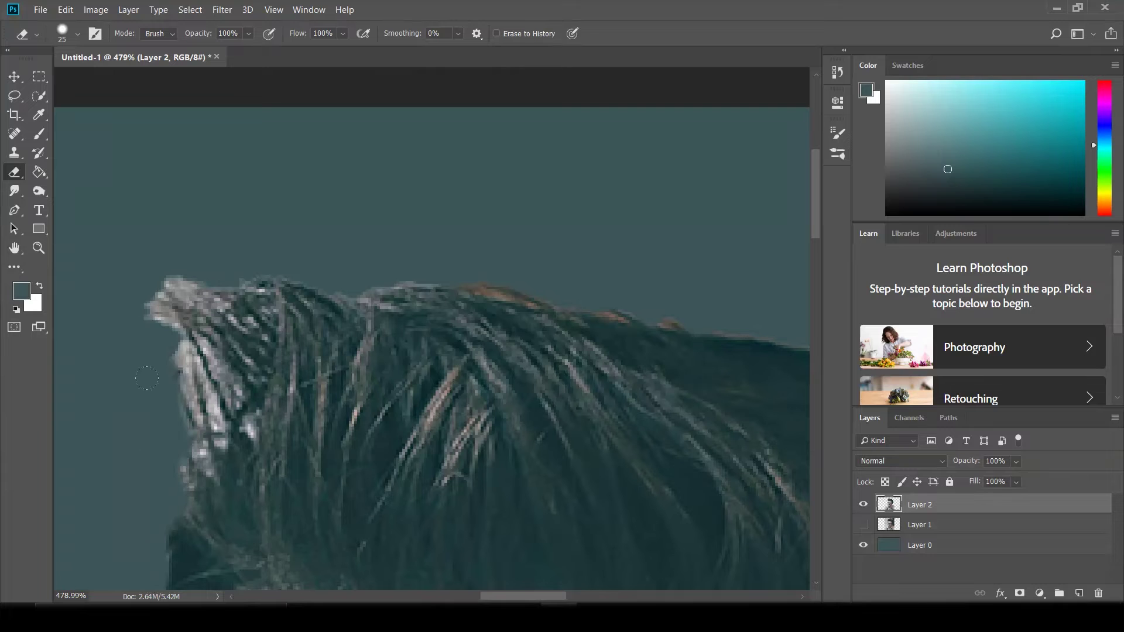
drag(158, 317, 199, 409)
mouse_move(187, 469)
mouse_down()
mouse_move(216, 404)
mouse_move(153, 281)
mouse_move(227, 236)
mouse_up()
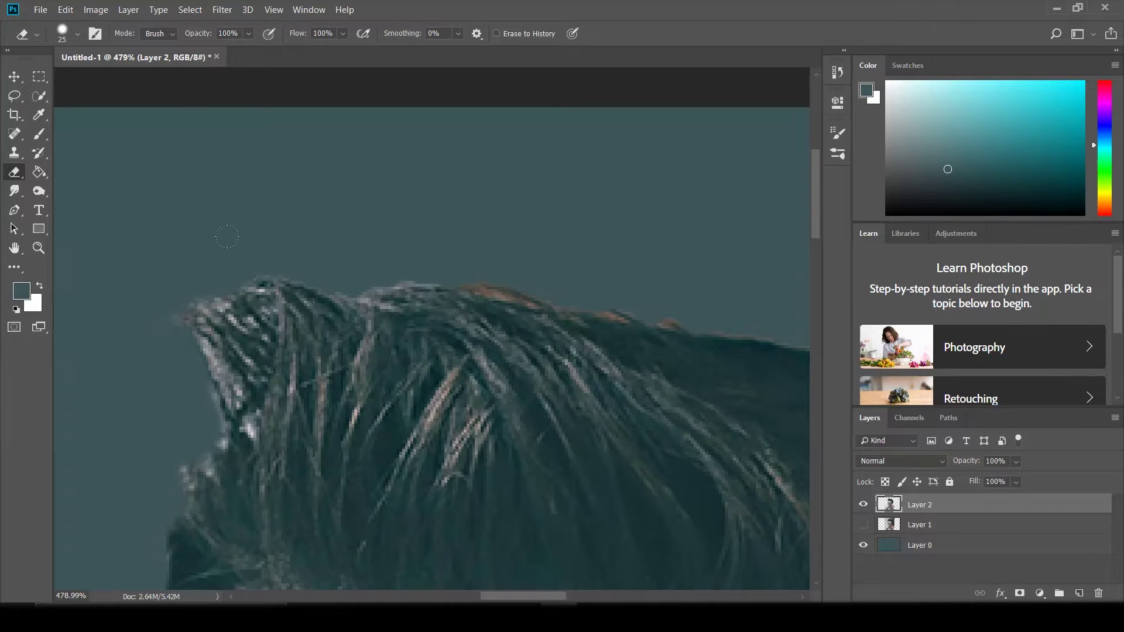
Trim stray pixels along the earlobe and reshape the neck contour
drag(464, 228, 338, 239)
drag(515, 272, 315, 264)
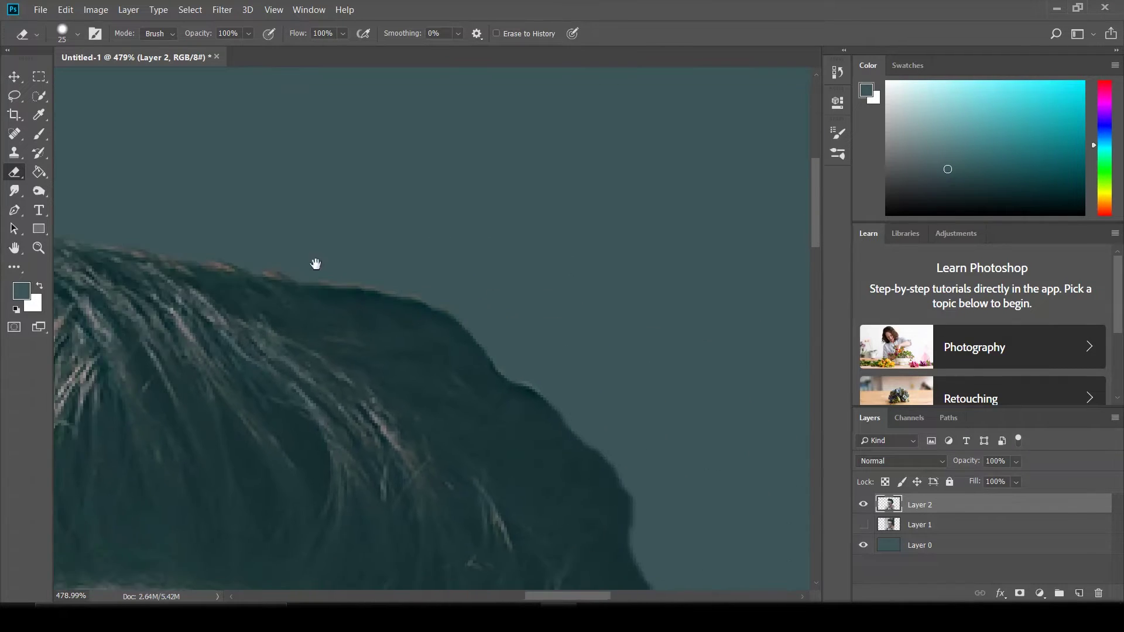
drag(580, 391, 462, 219)
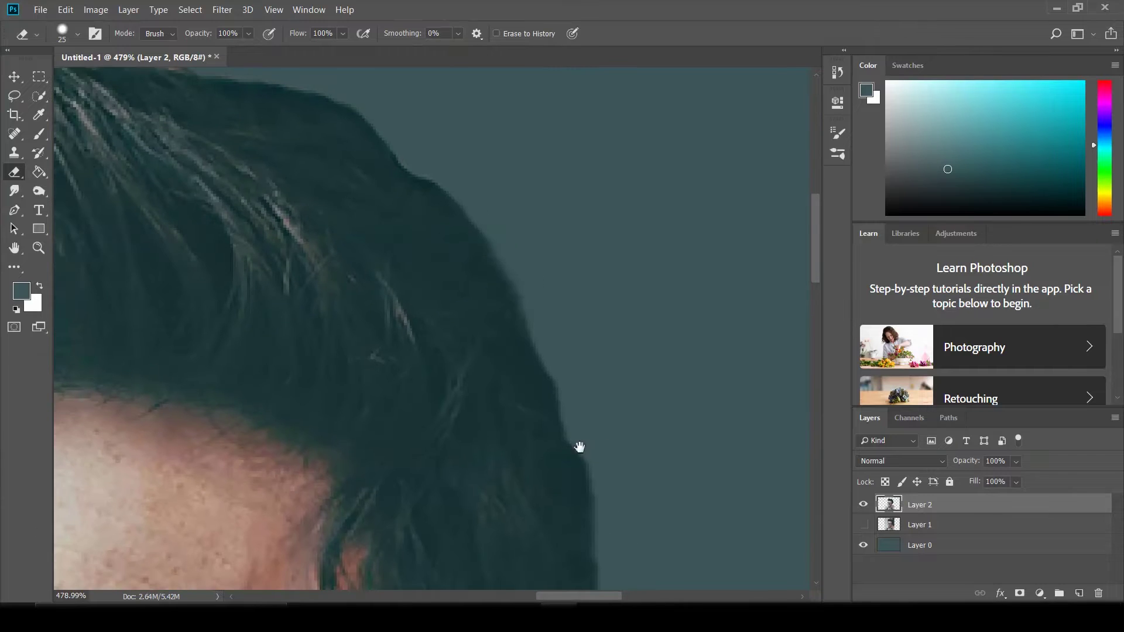
drag(580, 447, 501, 313)
drag(495, 481, 557, 286)
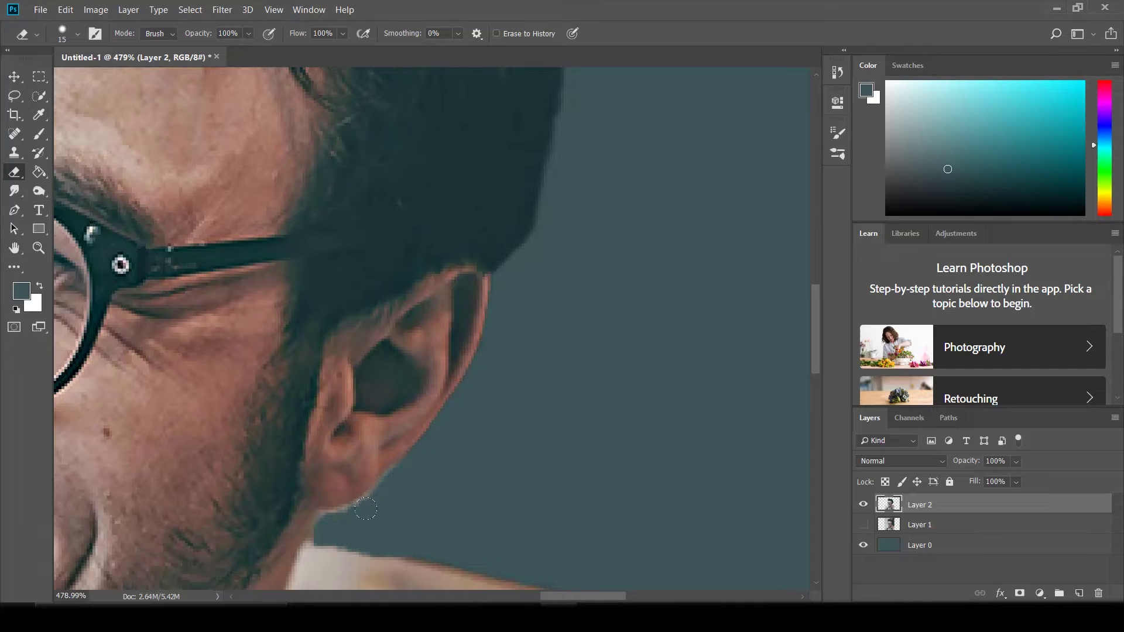
drag(328, 520, 420, 460)
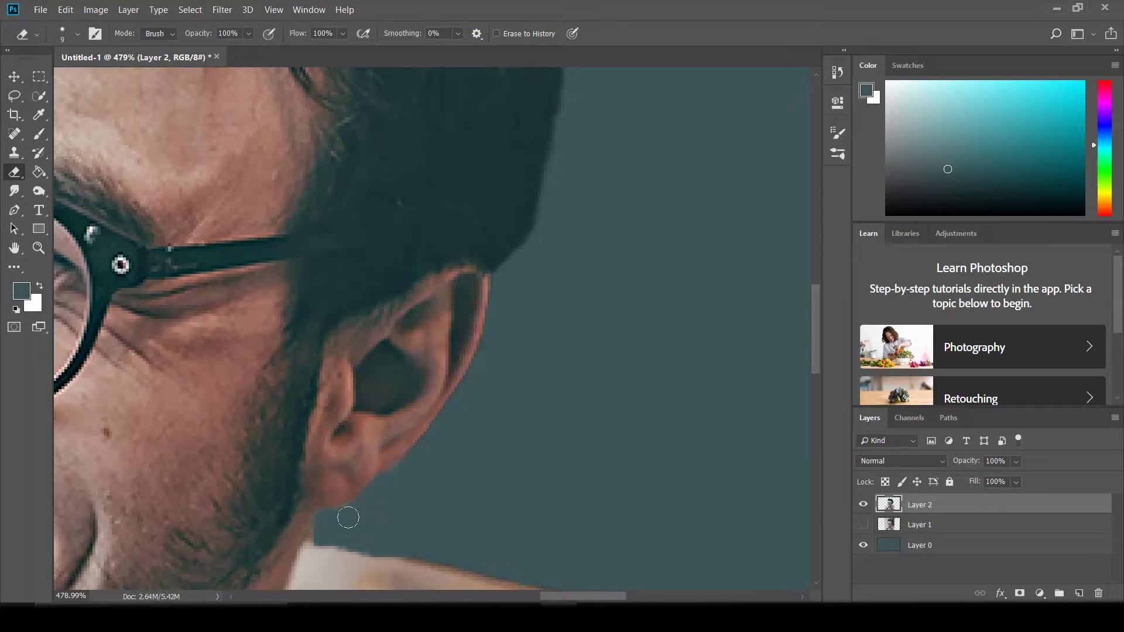
drag(348, 518, 333, 520)
Zoom back out to view the whole portrait and enlarge the eraser
scroll(331, 523, down, 2)
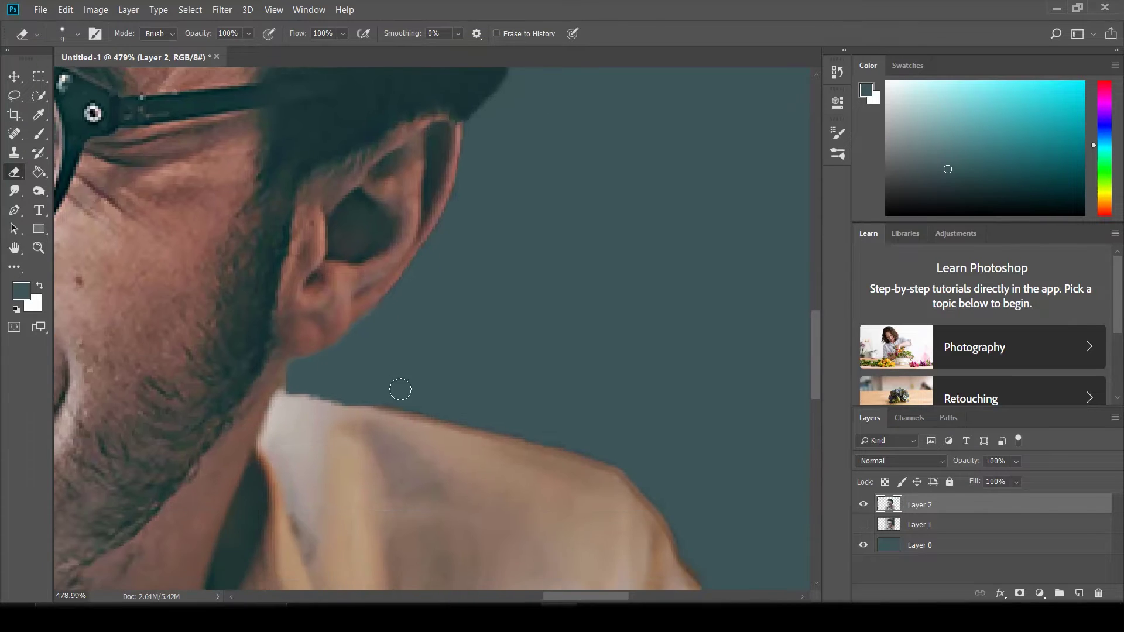
scroll(402, 389, down, 1)
scroll(290, 285, up, 2)
scroll(240, 276, up, 2)
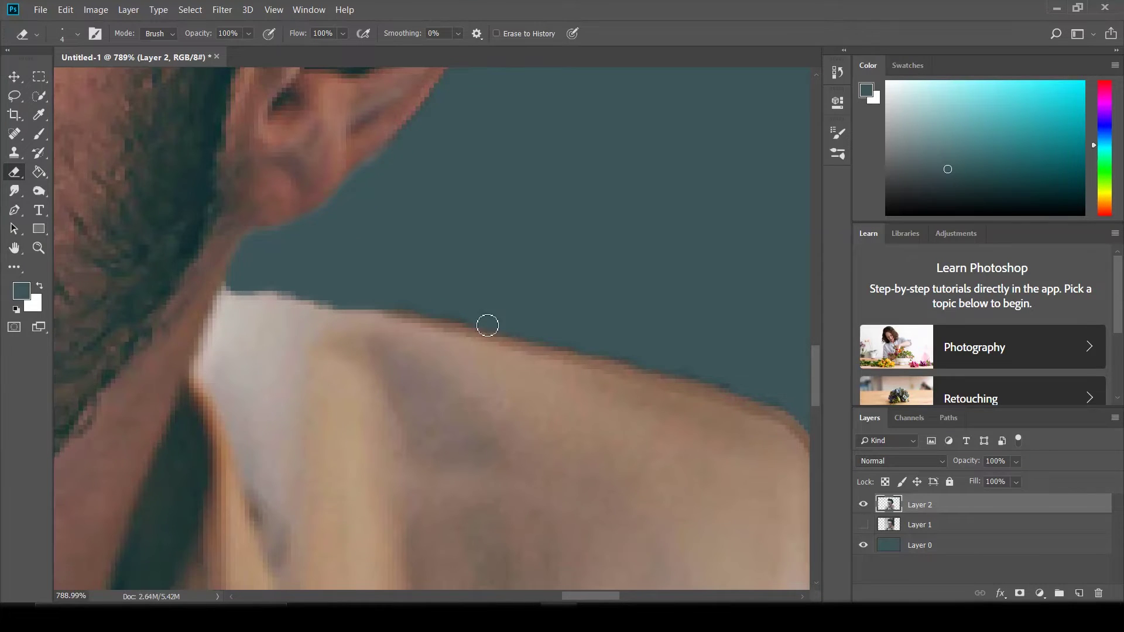
scroll(460, 306, down, 2)
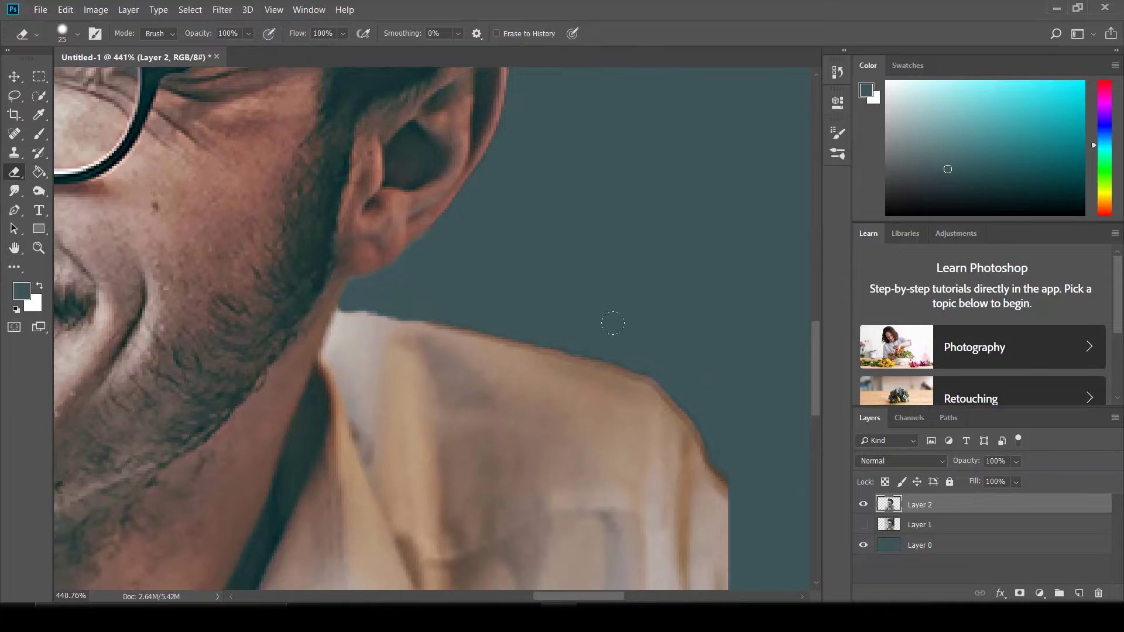
scroll(590, 351, down, 4)
scroll(665, 431, down, 1)
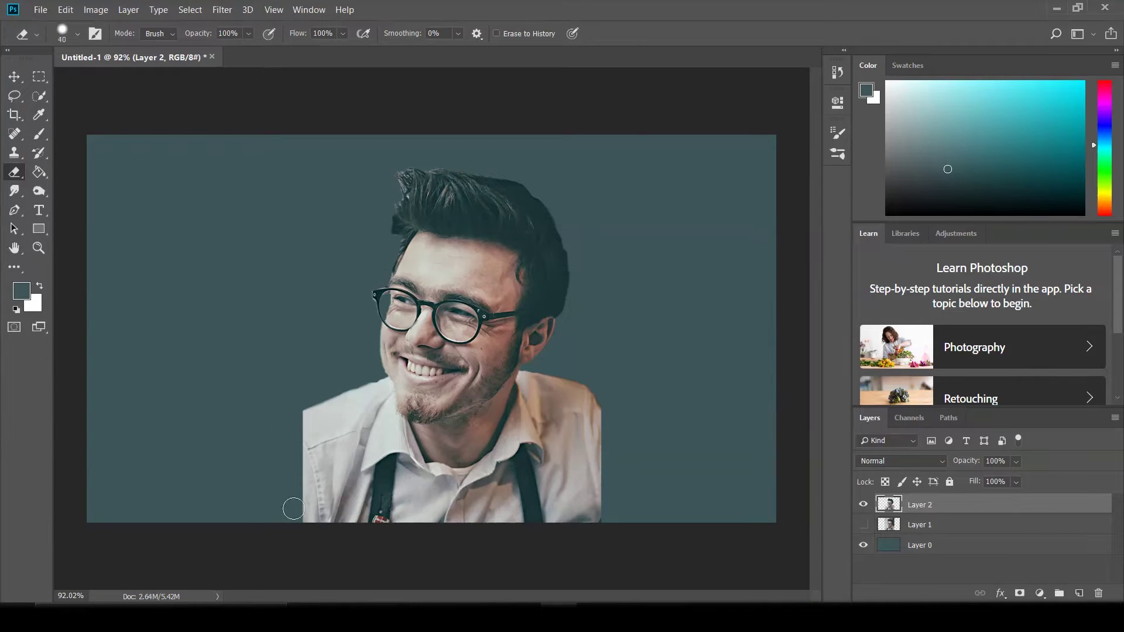
key(bracketright)
key(bracketright)
key(bracketright)
Round off both shoulders and the lower shirt edge with a larger eraser
drag(304, 413, 320, 519)
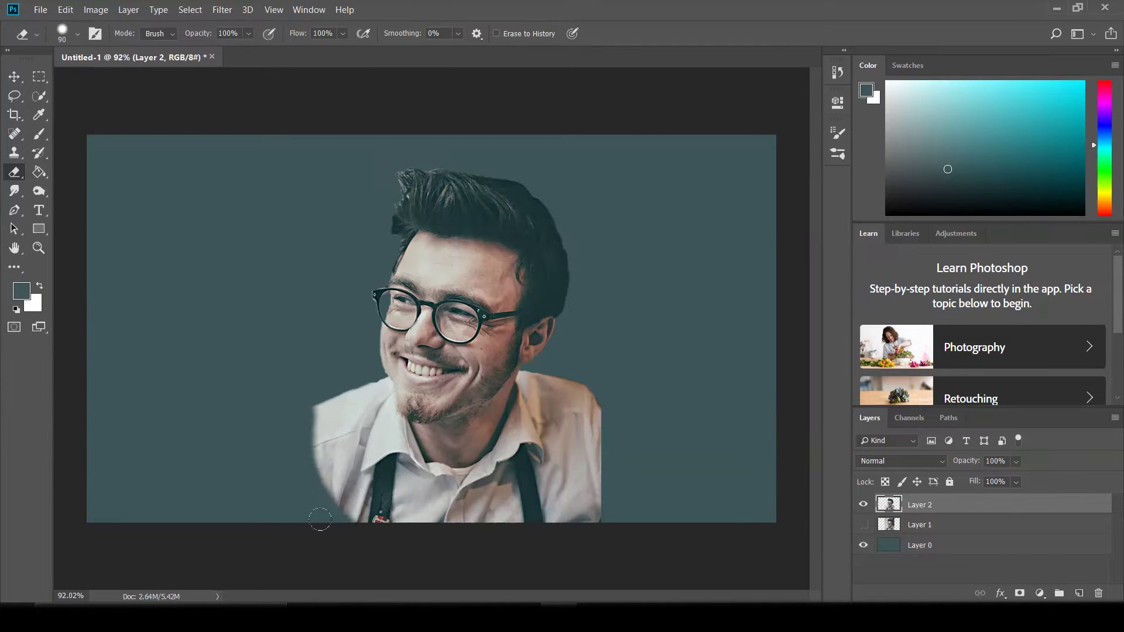
mouse_move(601, 368)
mouse_down()
mouse_move(533, 536)
mouse_move(364, 533)
mouse_move(521, 521)
mouse_up()
right_click(636, 430)
key(Escape)
key(bracketright)
key(bracketright)
drag(594, 405, 597, 476)
mouse_move(603, 431)
mouse_down()
mouse_move(582, 485)
mouse_move(367, 531)
mouse_up()
mouse_move(265, 420)
mouse_down()
mouse_move(359, 531)
mouse_move(277, 475)
mouse_up()
Lower the eraser hardness to 15% and softly fade the bottom shirt edges
right_click(245, 449)
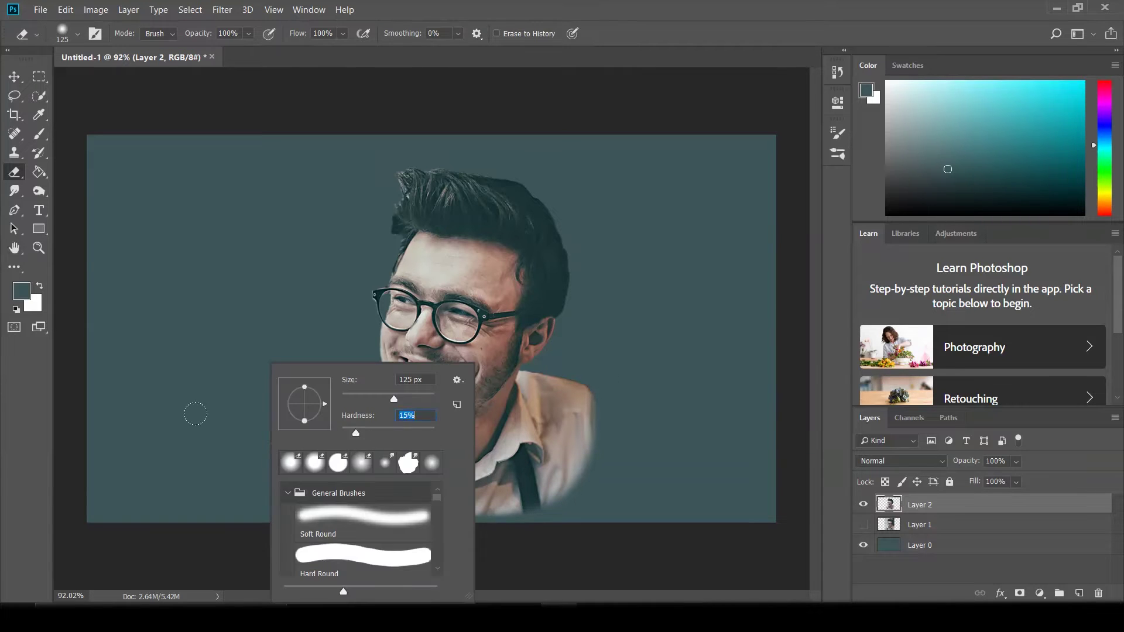
key(Escape)
mouse_move(270, 415)
mouse_down()
mouse_move(453, 524)
mouse_move(610, 359)
mouse_move(591, 468)
mouse_up()
mouse_move(277, 375)
mouse_down()
mouse_move(276, 414)
mouse_move(625, 469)
mouse_up()
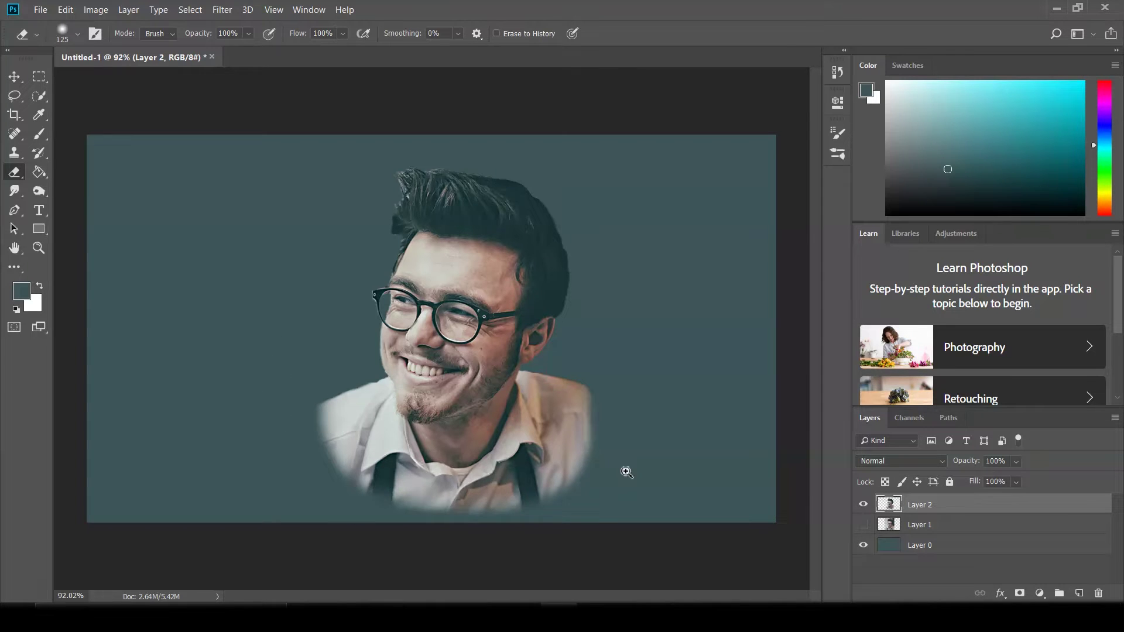
scroll(625, 469, up, 3)
click(14, 191)
scroll(205, 150, up, 3)
Smudge the forehead skin just below the hairline at 25% strength
scroll(203, 234, up, 1)
scroll(203, 295, up, 3)
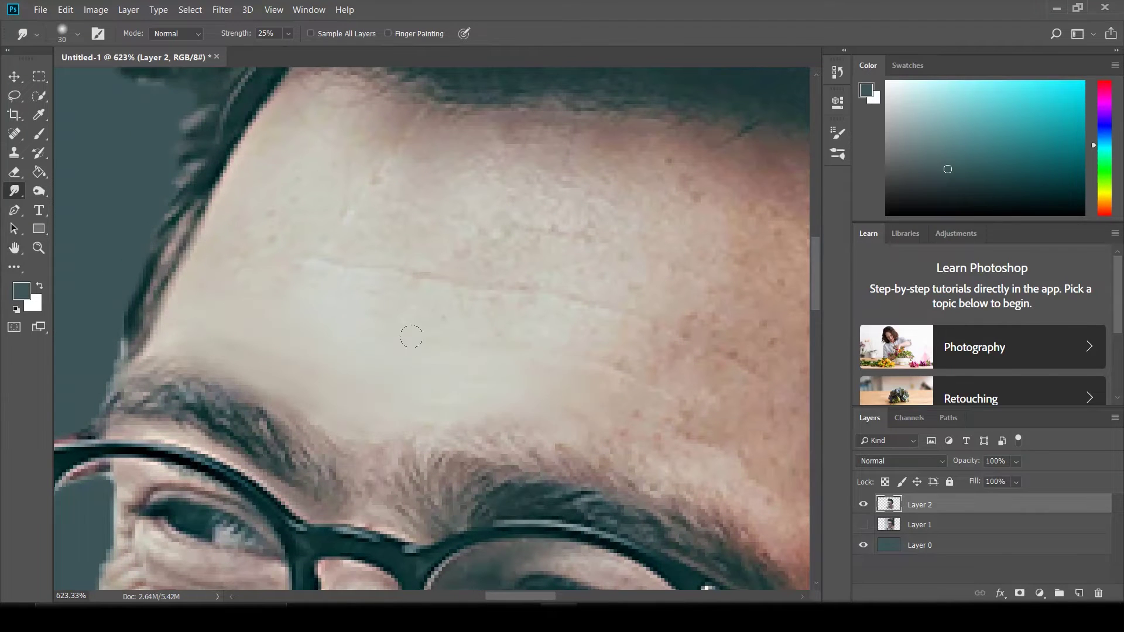
scroll(259, 308, up, 3)
drag(436, 212, 399, 185)
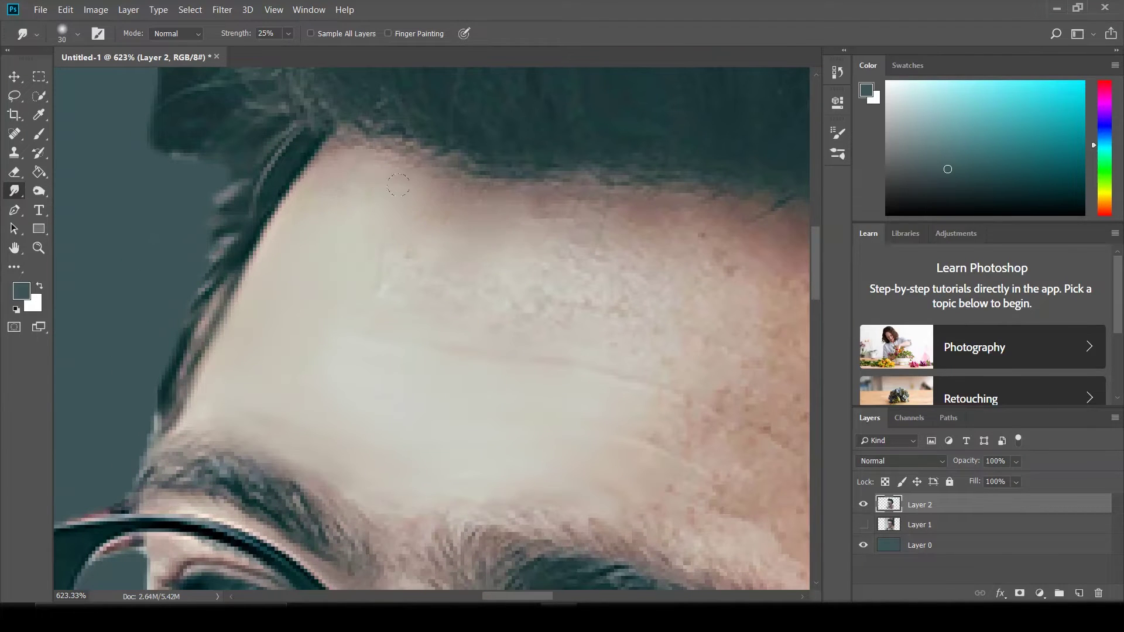
Smudge the eyebrow hairs above the glasses into smooth, painterly strokes
scroll(234, 252, down, 3)
scroll(234, 319, down, 3)
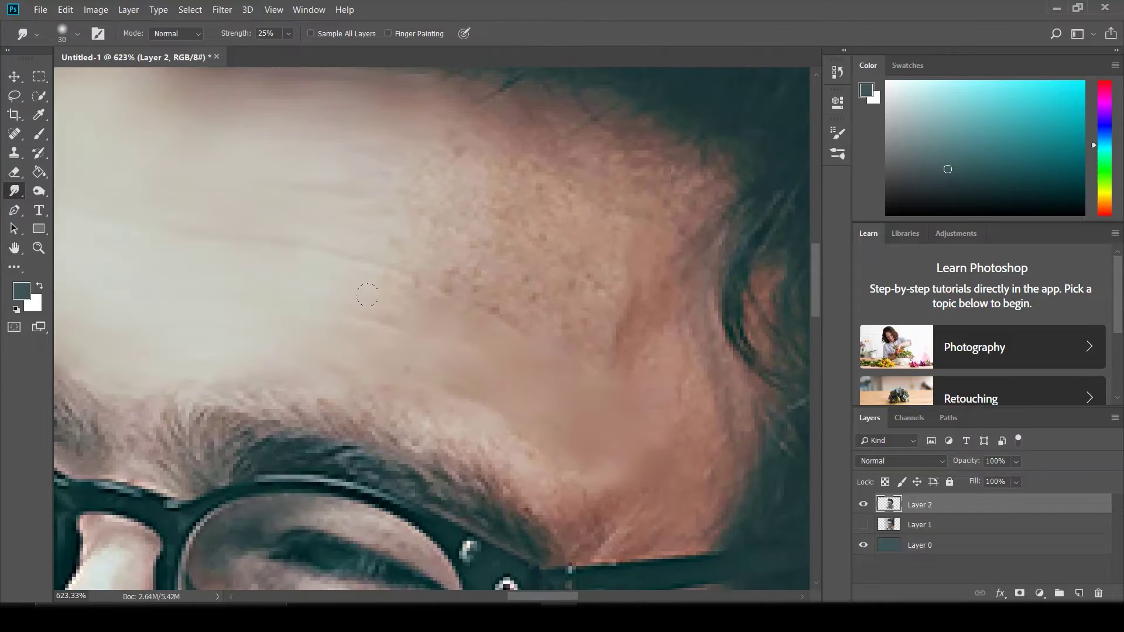
scroll(493, 297, up, 2)
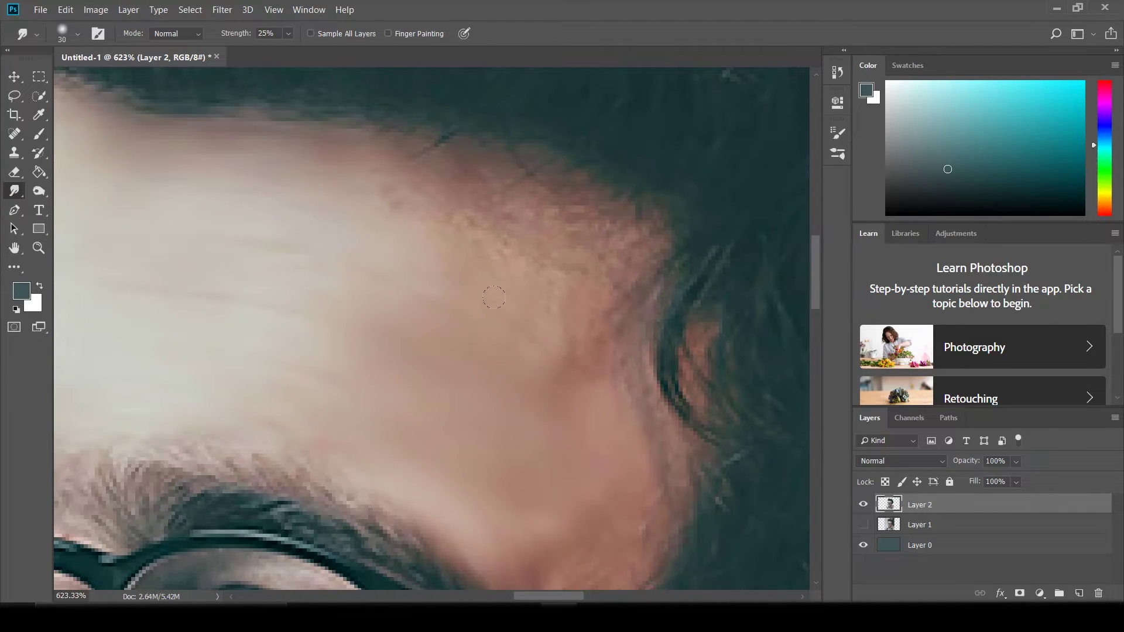
scroll(362, 182, down, 2)
scroll(410, 235, down, 1)
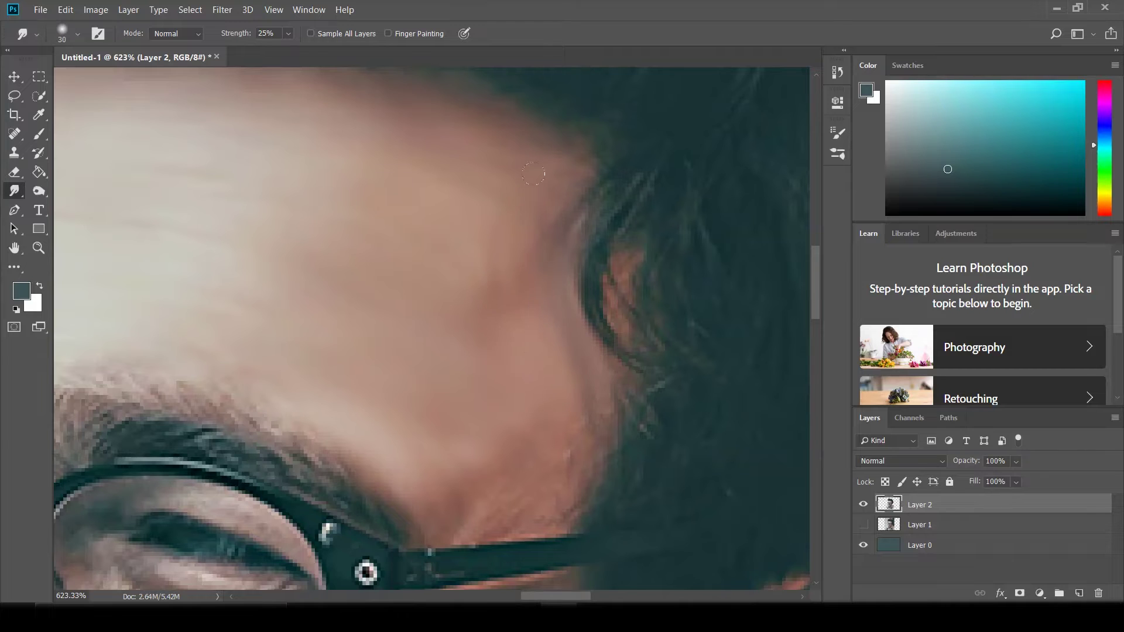
scroll(527, 265, down, 1)
scroll(494, 293, left, 4)
scroll(175, 248, left, 1)
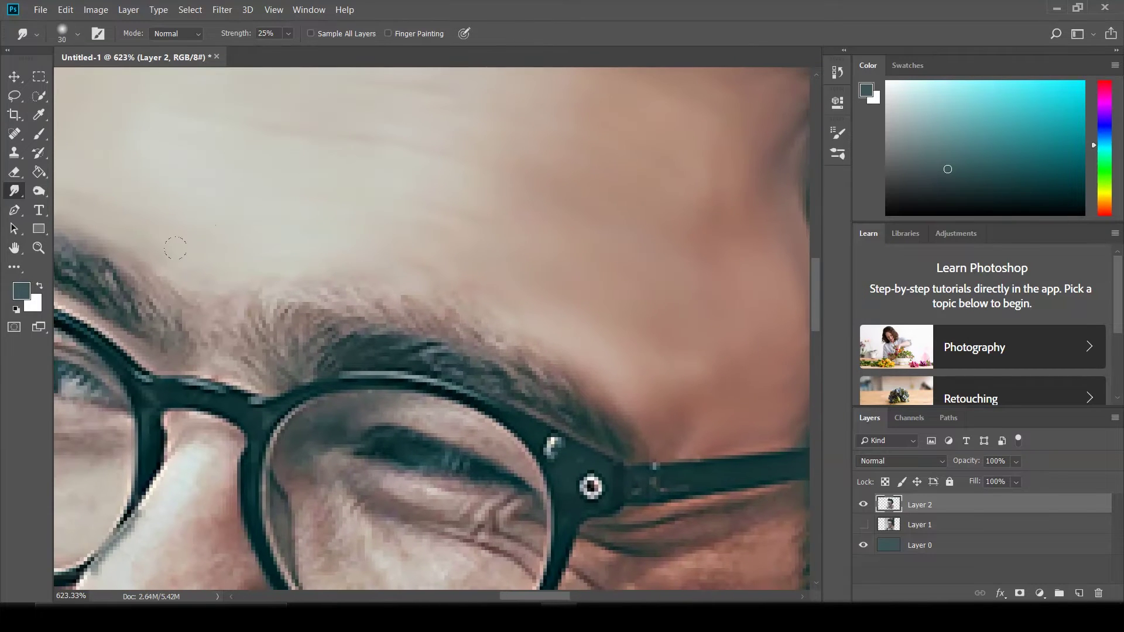
drag(241, 300, 427, 351)
drag(281, 307, 551, 387)
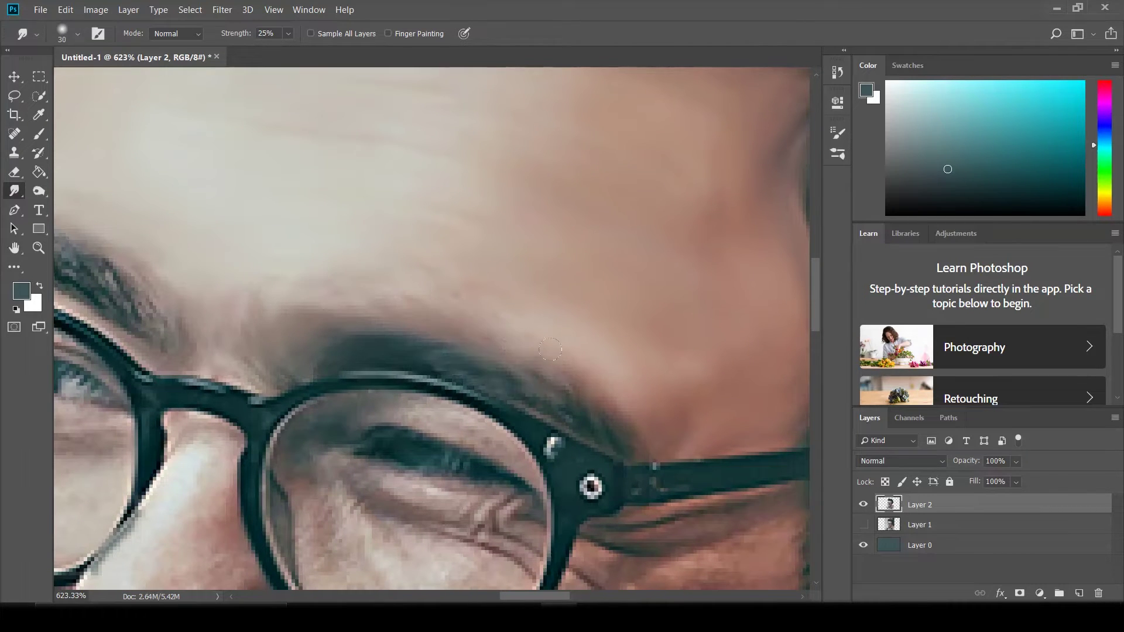
drag(398, 298, 526, 363)
Further soften the eyebrow hairs with additional smudge strokes
scroll(224, 260, up, 2)
scroll(224, 261, left, 3)
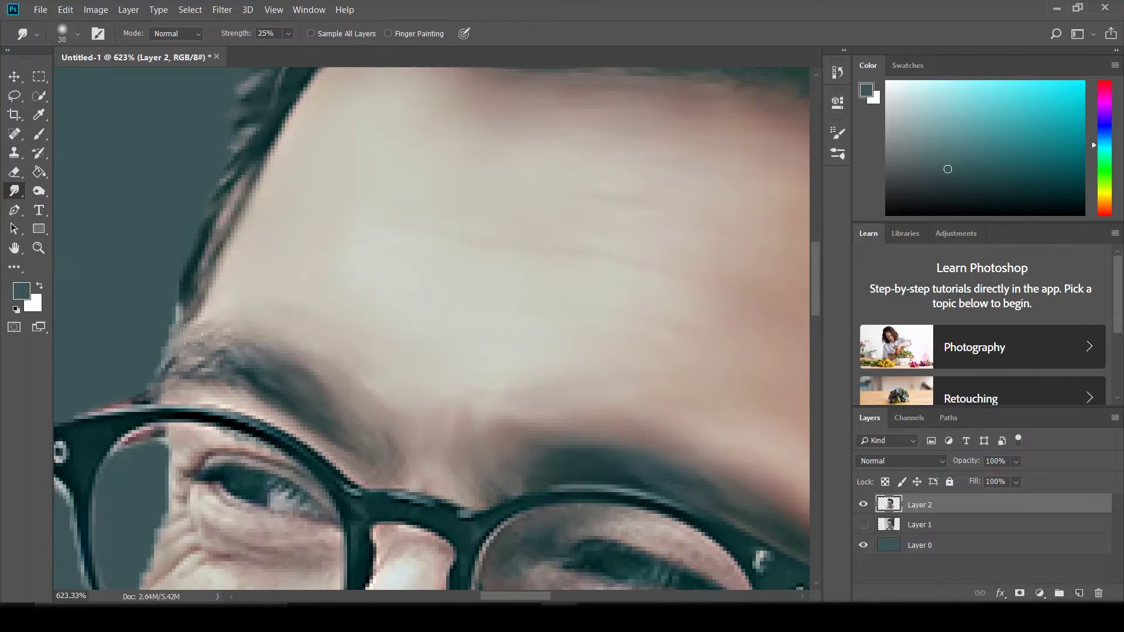
mouse_move(195, 357)
mouse_down()
mouse_move(361, 419)
mouse_move(325, 479)
mouse_up()
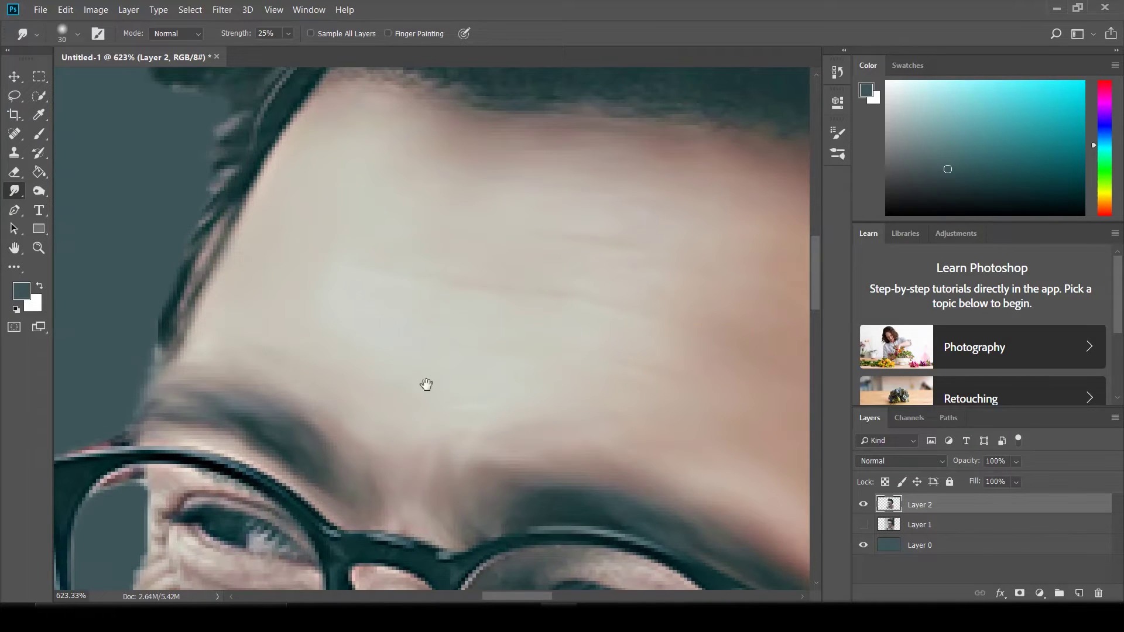
scroll(529, 214, down, 3)
scroll(340, 314, down, 2)
scroll(515, 348, up, 3)
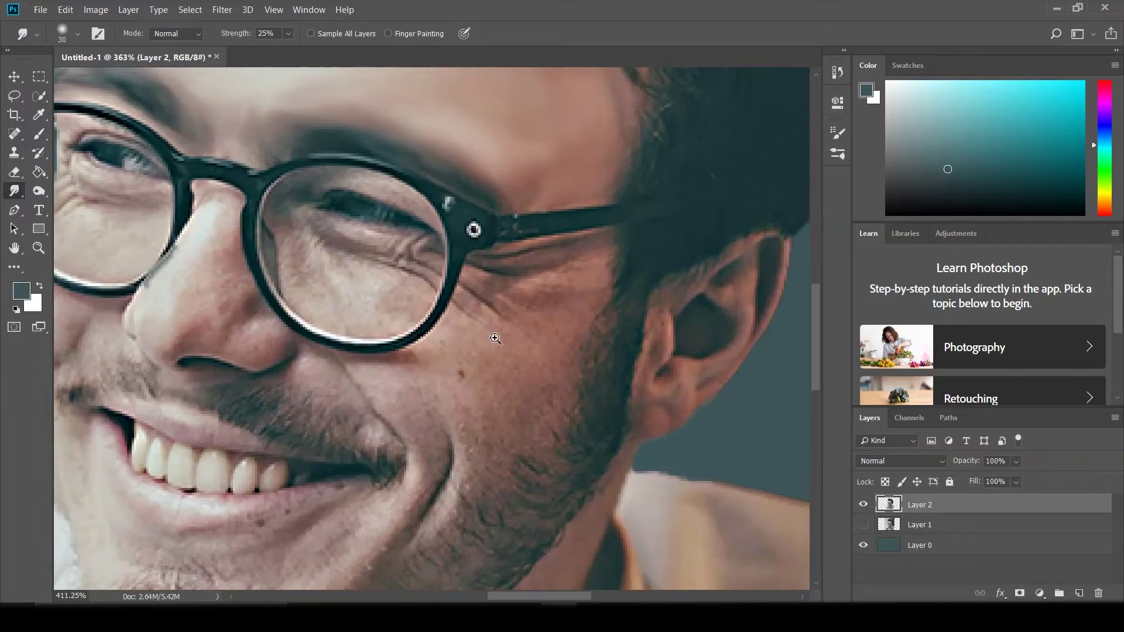
scroll(572, 333, up, 4)
scroll(573, 333, down, 1)
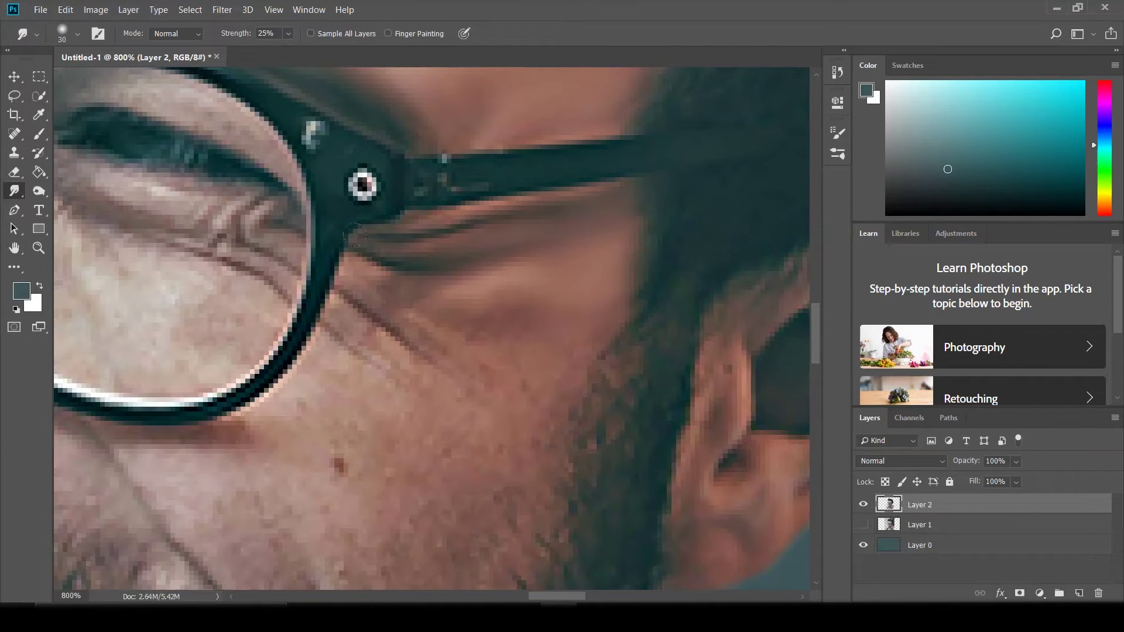
drag(425, 231, 515, 275)
Blend the skin crease and cheek below the glasses with a 15 px smudge brush
drag(375, 334, 443, 361)
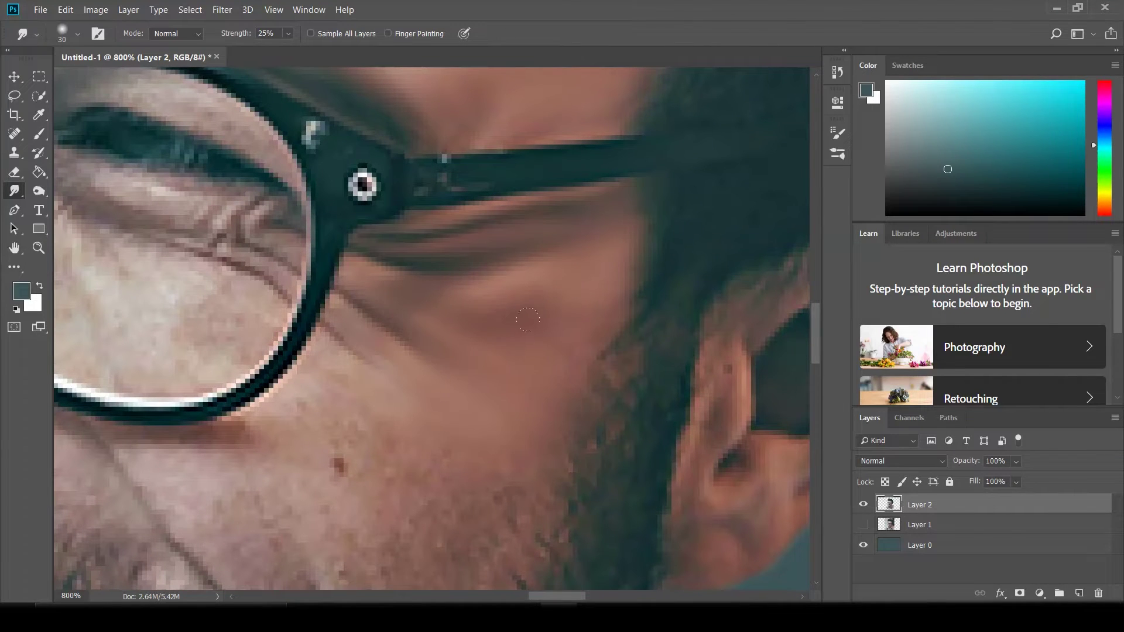
scroll(309, 278, down, 3)
drag(375, 351, 404, 288)
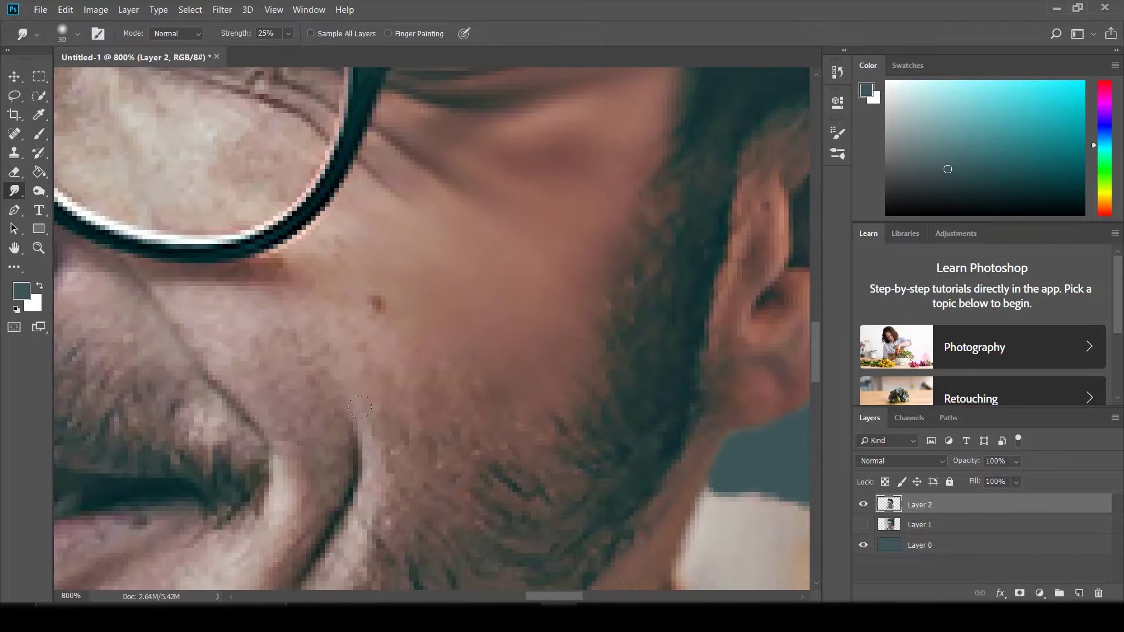
drag(484, 457, 511, 394)
drag(332, 190, 356, 257)
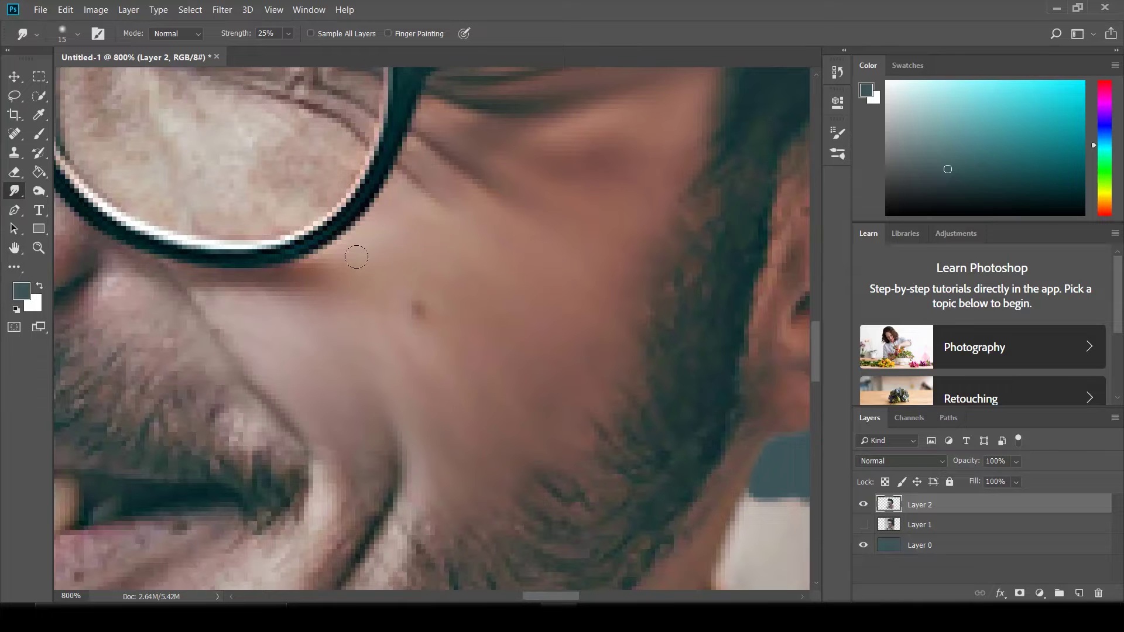
scroll(418, 252, down, 5)
scroll(547, 255, up, 5)
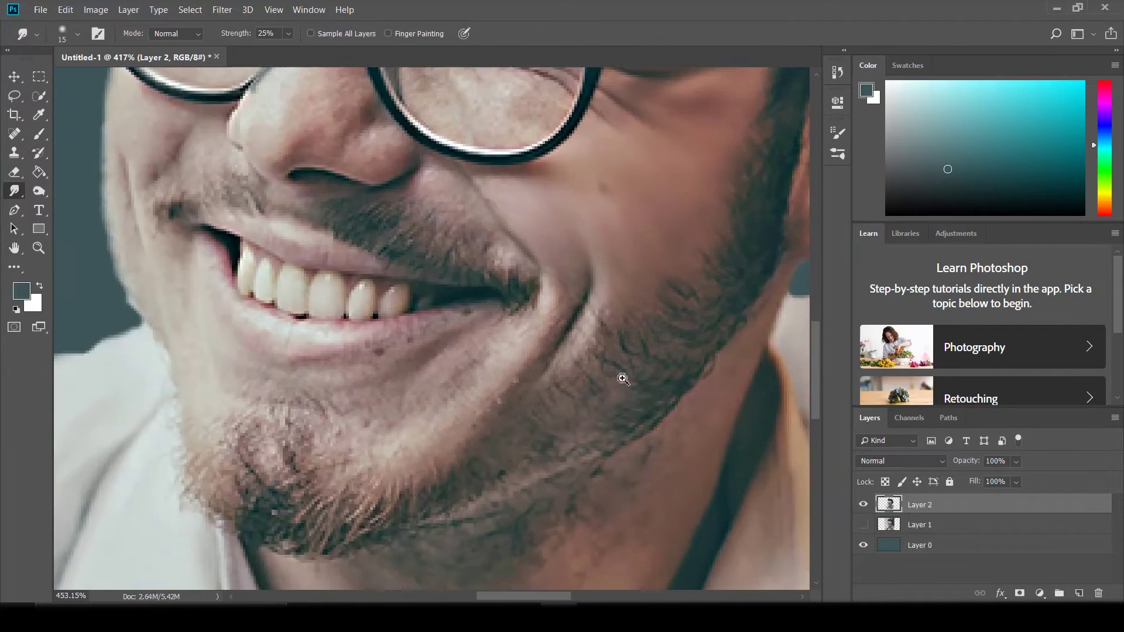
Smudge the smile creases on the cheek and the skin under the lower lip smooth
drag(593, 262, 527, 375)
drag(562, 287, 592, 222)
drag(510, 293, 503, 234)
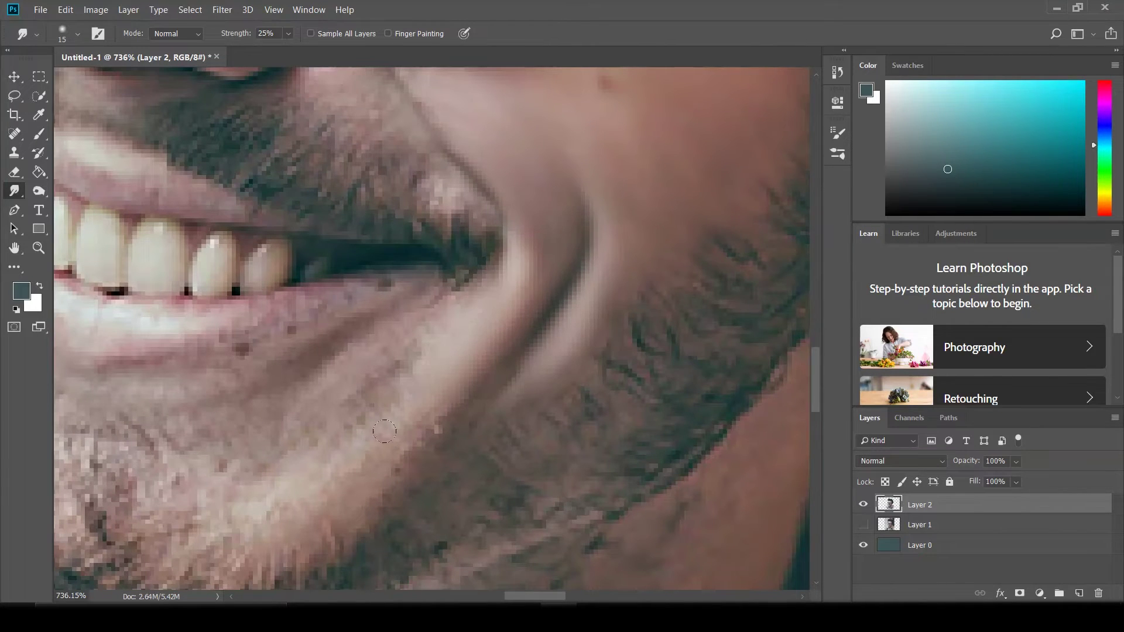
scroll(479, 384, down, 1)
scroll(478, 383, down, 1)
key(bracketleft)
key(bracketleft)
key(bracketleft)
drag(507, 297, 486, 358)
drag(463, 304, 524, 240)
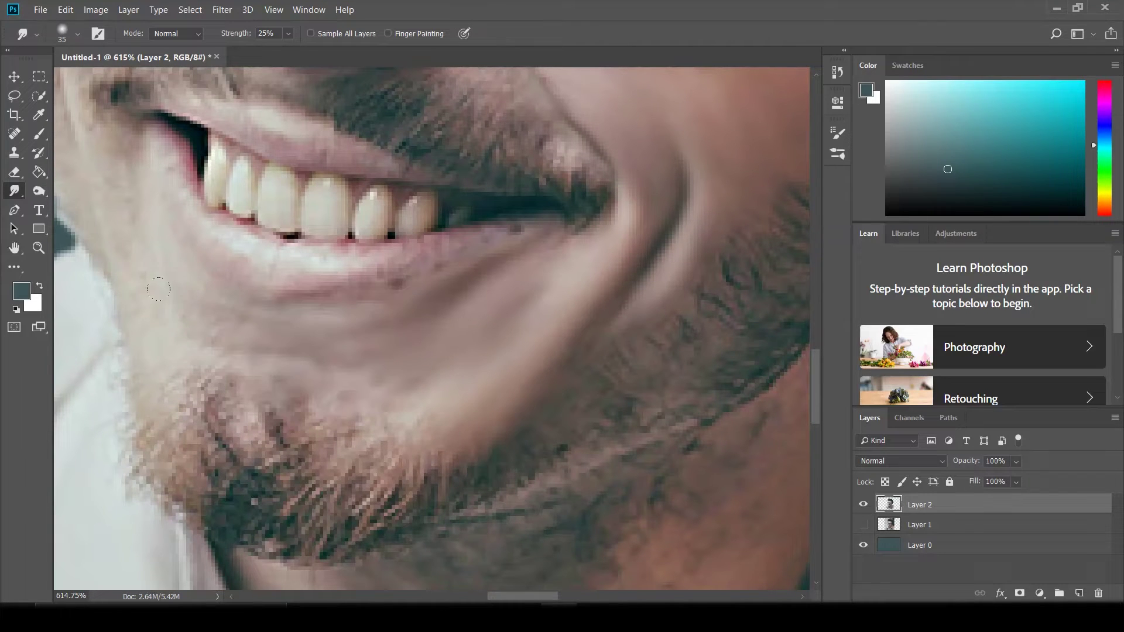
With a smaller brush, soften the cheek edge and the nose edge beside the glasses frame
drag(138, 261, 168, 294)
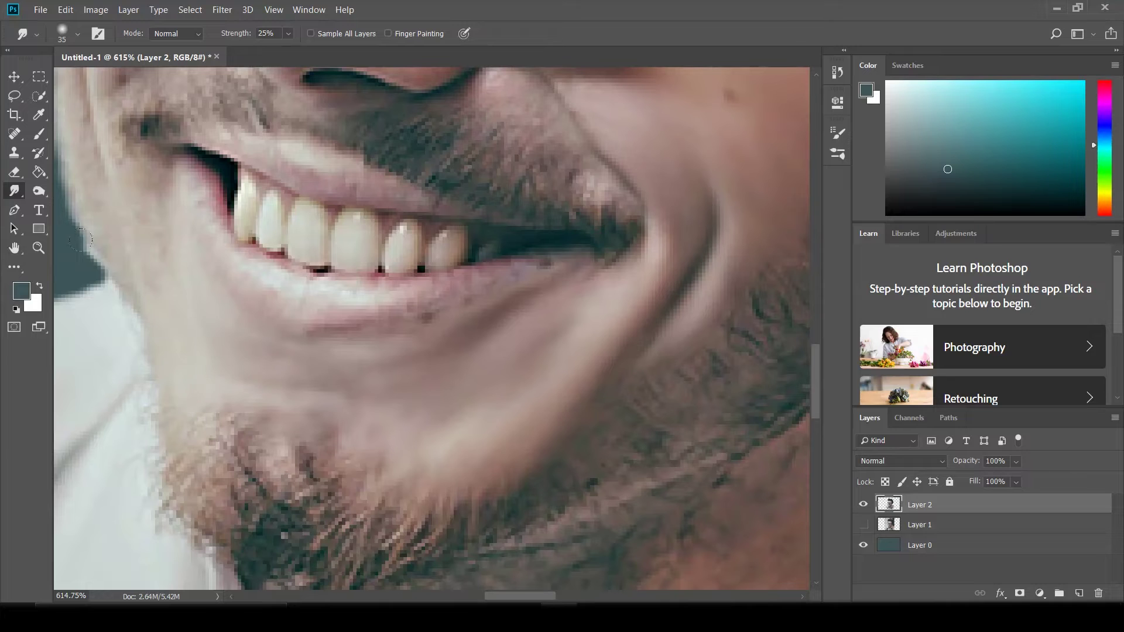
mouse_move(114, 219)
mouse_down()
mouse_move(120, 310)
mouse_move(214, 421)
mouse_move(184, 356)
mouse_up()
key(bracketleft)
drag(177, 162, 165, 162)
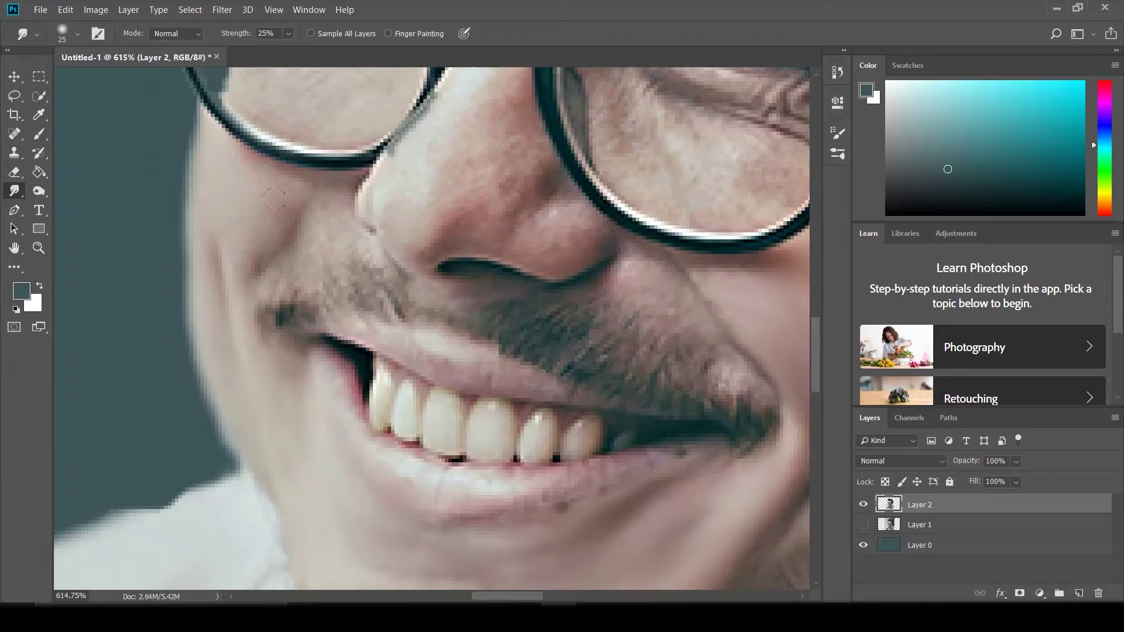
scroll(432, 243, up, 3)
drag(389, 177, 311, 366)
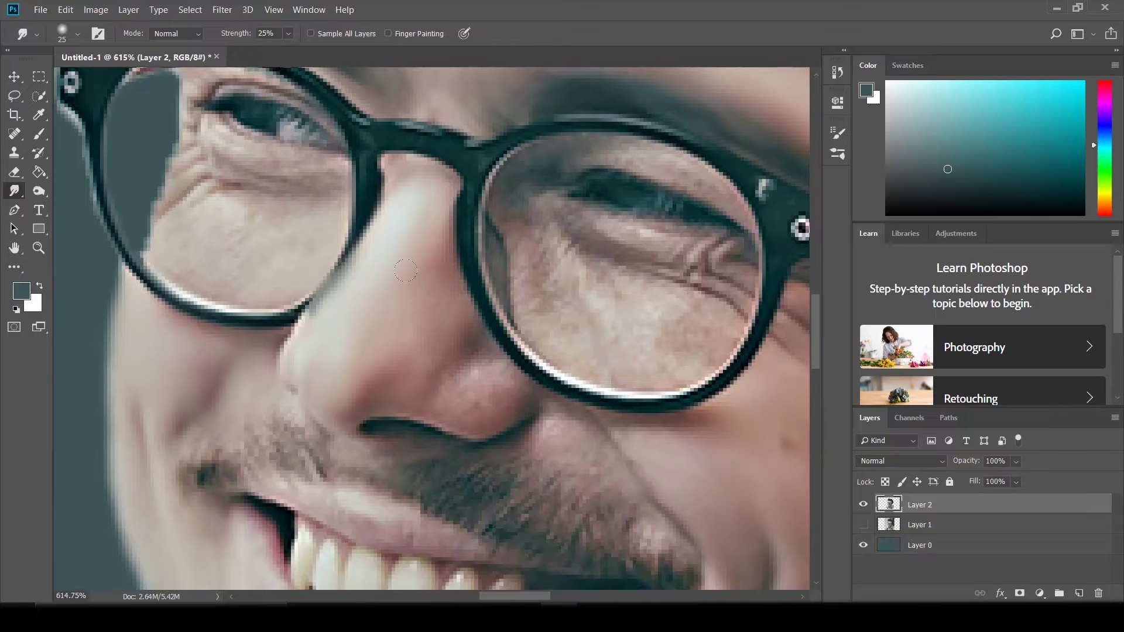
Smooth the skin inside the lenses, the under-eye wrinkles and the eyelid below the rim
scroll(403, 385, right, 3)
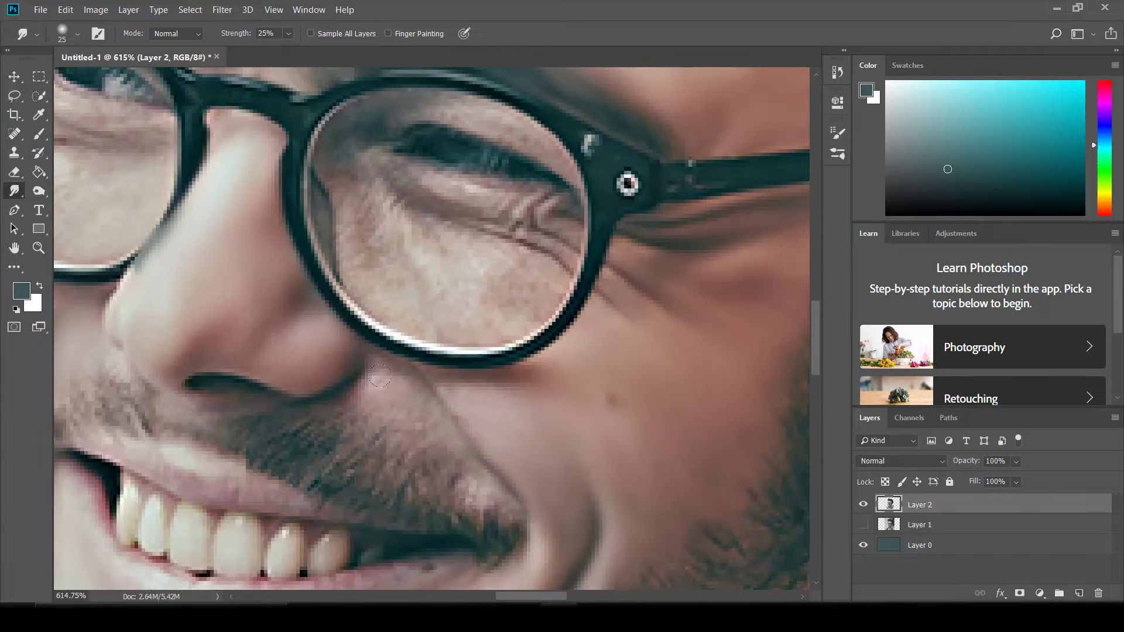
key(bracketleft)
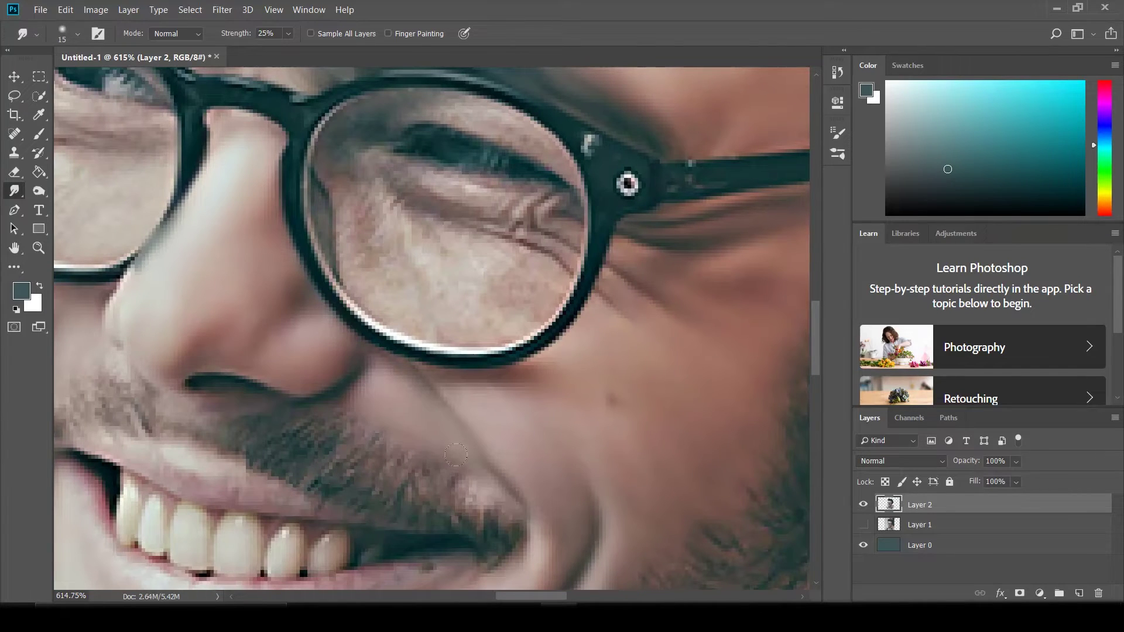
scroll(425, 321, down, 5)
scroll(409, 336, up, 4)
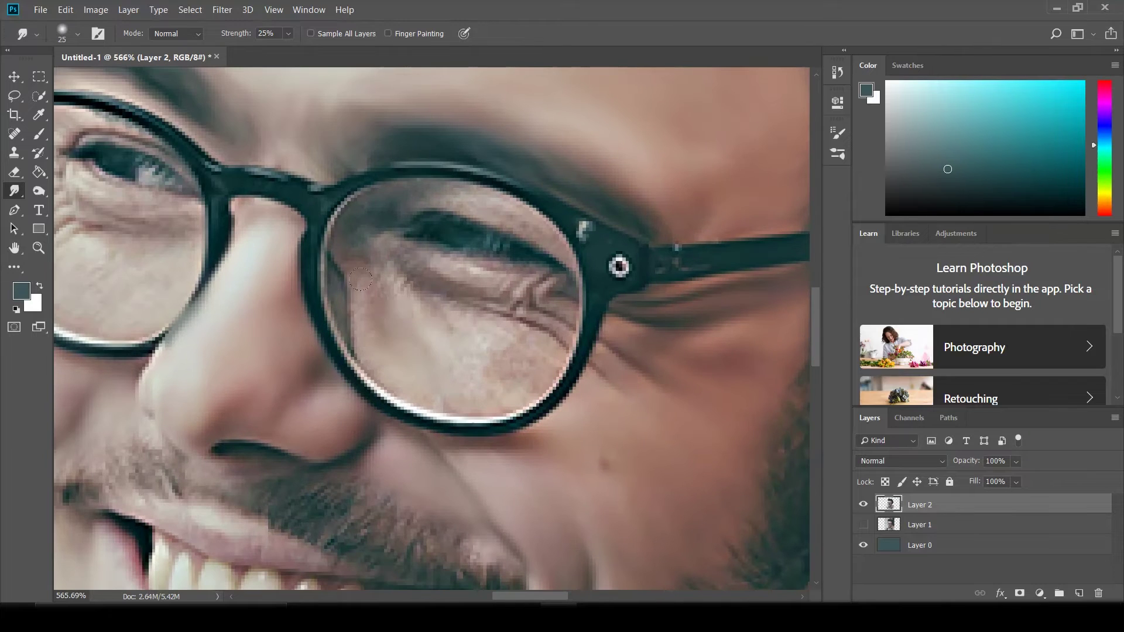
drag(360, 279, 346, 265)
drag(530, 299, 433, 273)
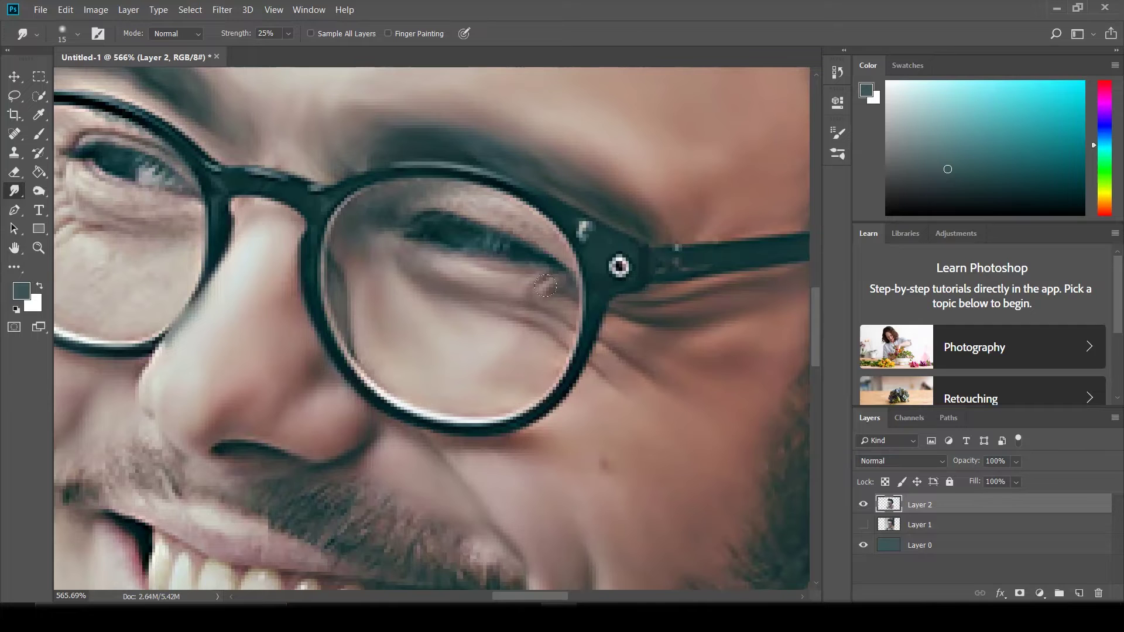
scroll(427, 352, down, 5)
scroll(427, 351, up, 6)
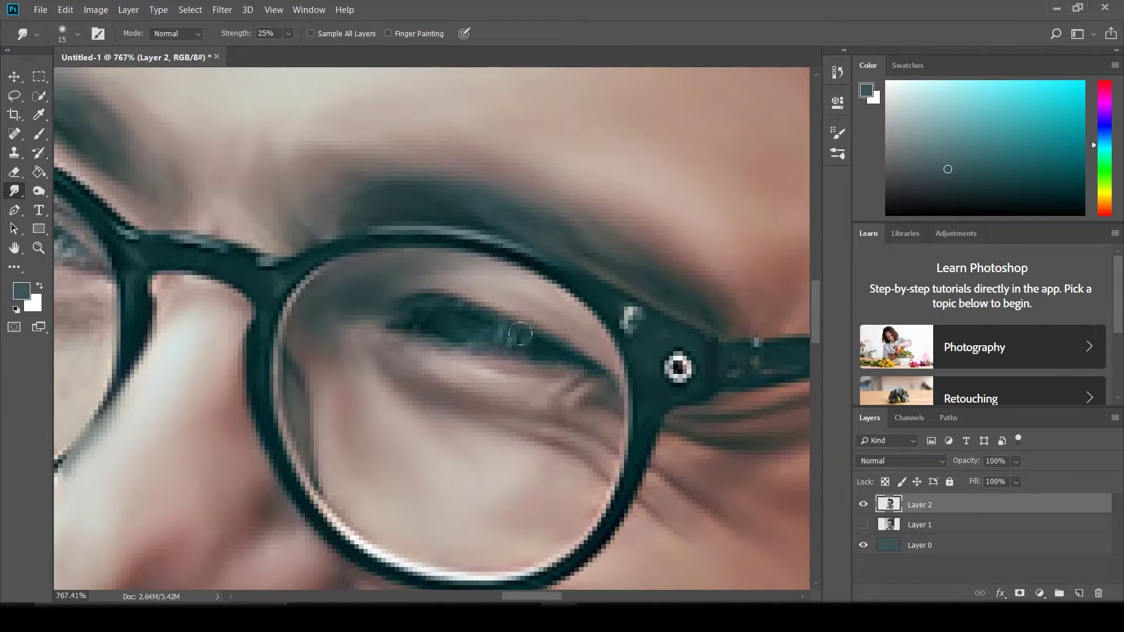
scroll(361, 377, down, 3)
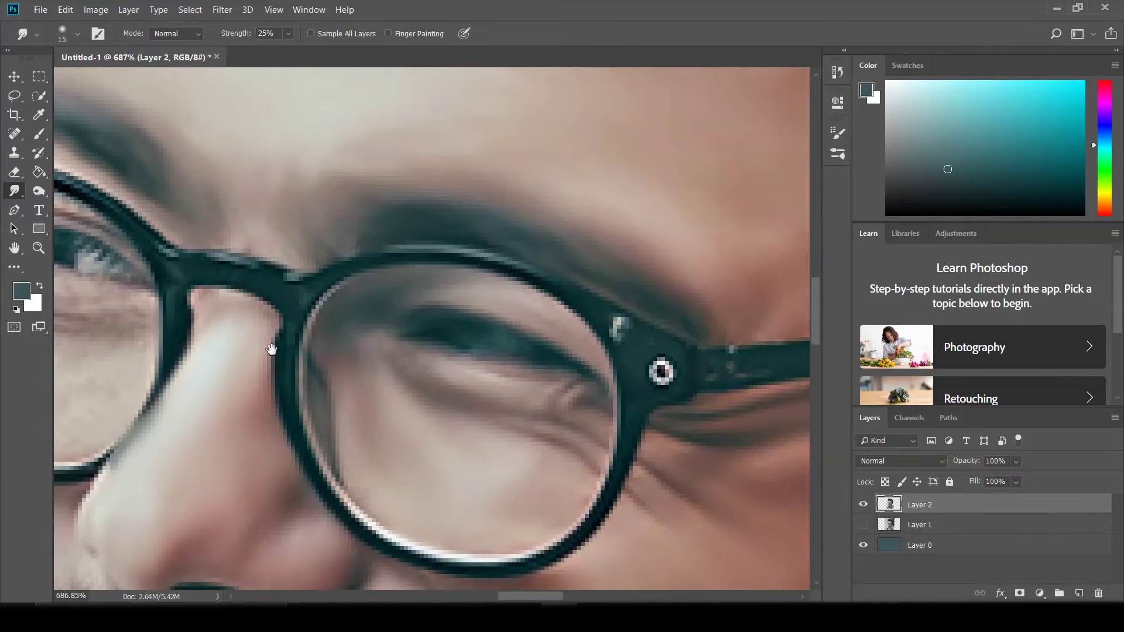
scroll(229, 401, up, 2)
mouse_move(229, 401)
mouse_down()
mouse_move(252, 351)
mouse_move(328, 357)
mouse_move(304, 287)
mouse_move(423, 373)
mouse_move(354, 462)
mouse_move(243, 404)
mouse_move(351, 358)
mouse_move(345, 425)
mouse_up()
mouse_move(351, 215)
mouse_down()
mouse_move(319, 231)
mouse_move(409, 275)
mouse_move(329, 245)
mouse_up()
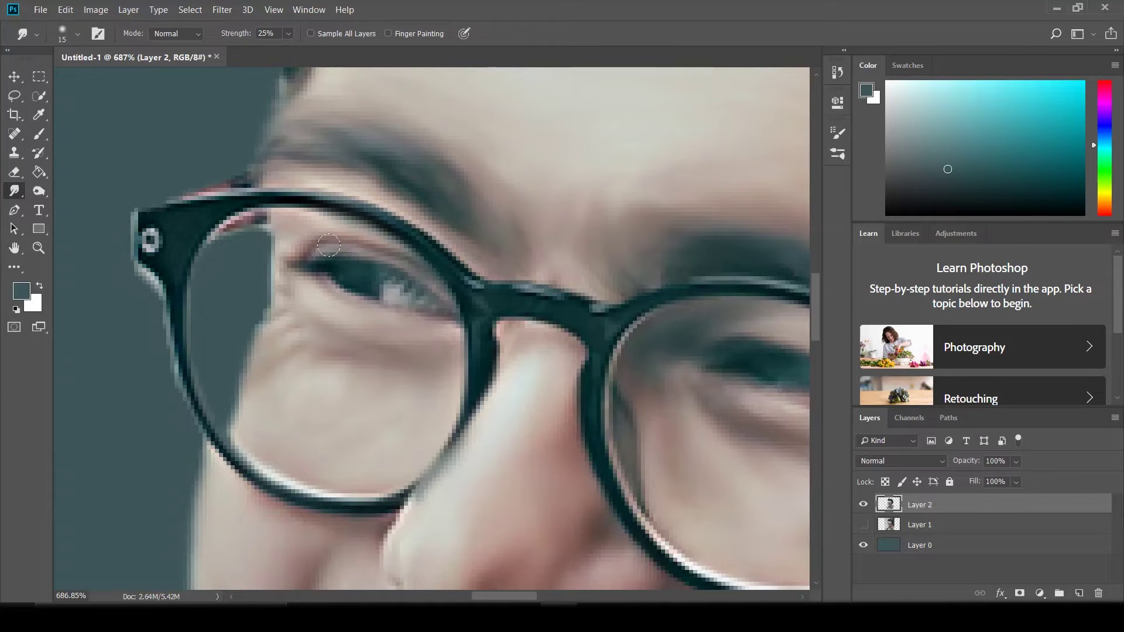
Smear the lower lip and upper teeth smoother for a painterly mouth
scroll(456, 283, down, 2)
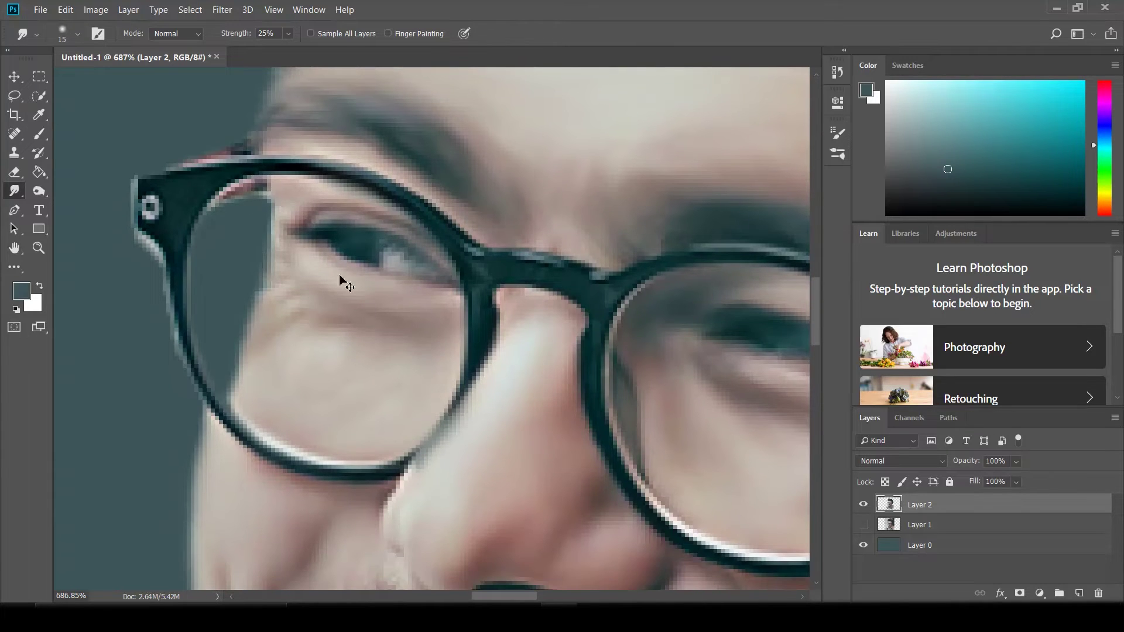
scroll(256, 206, down, 3)
scroll(371, 411, up, 4)
drag(370, 412, 534, 379)
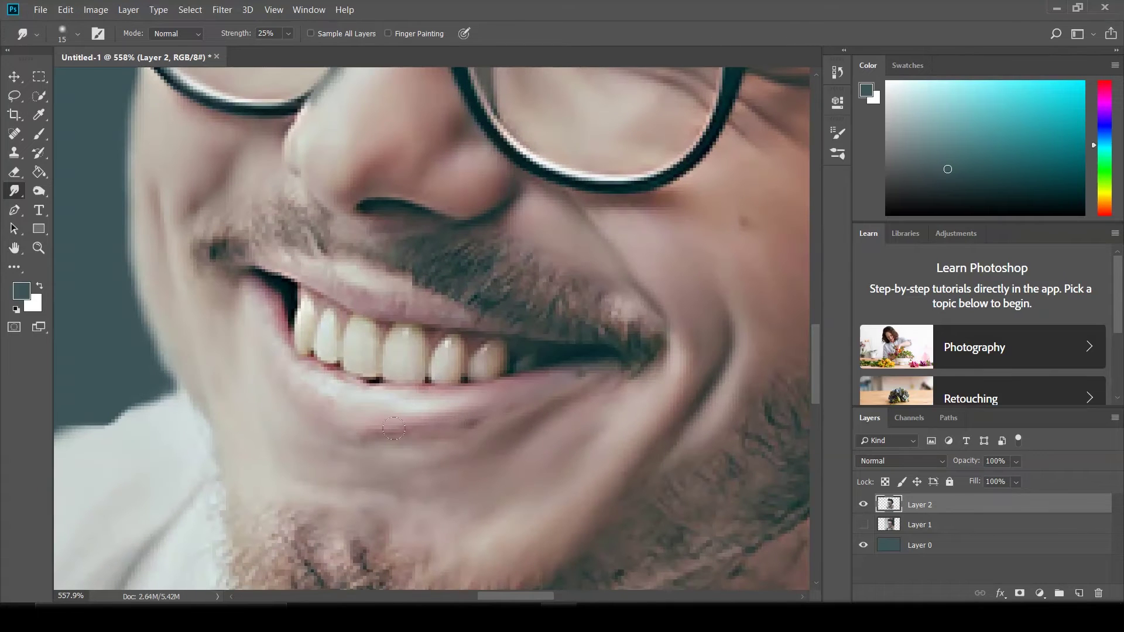
drag(251, 345, 260, 402)
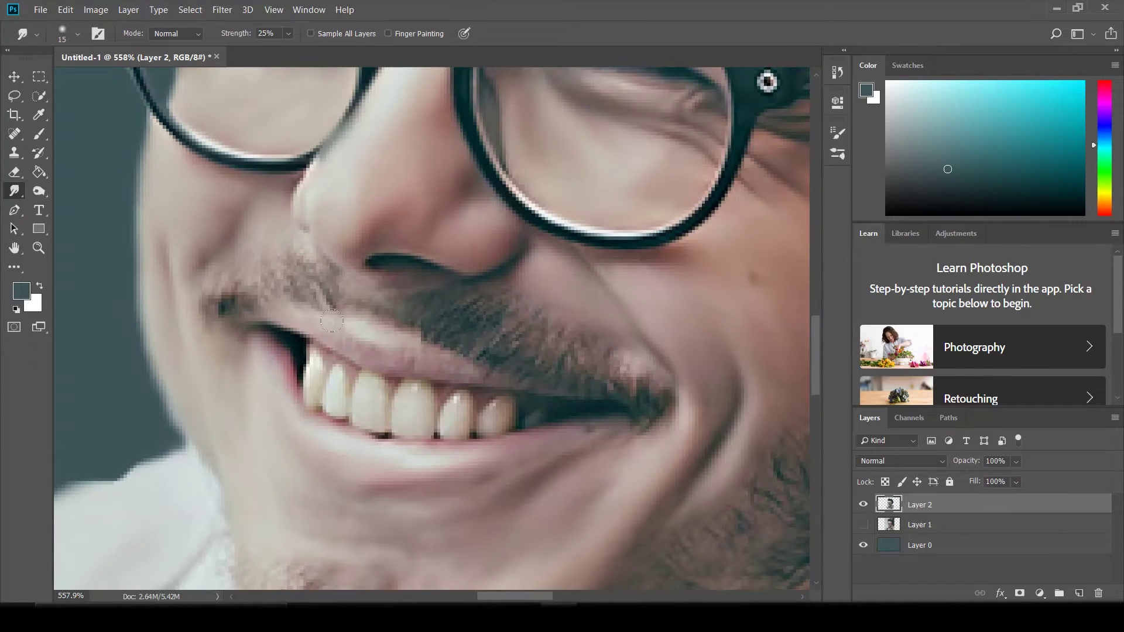
scroll(433, 393, up, 2)
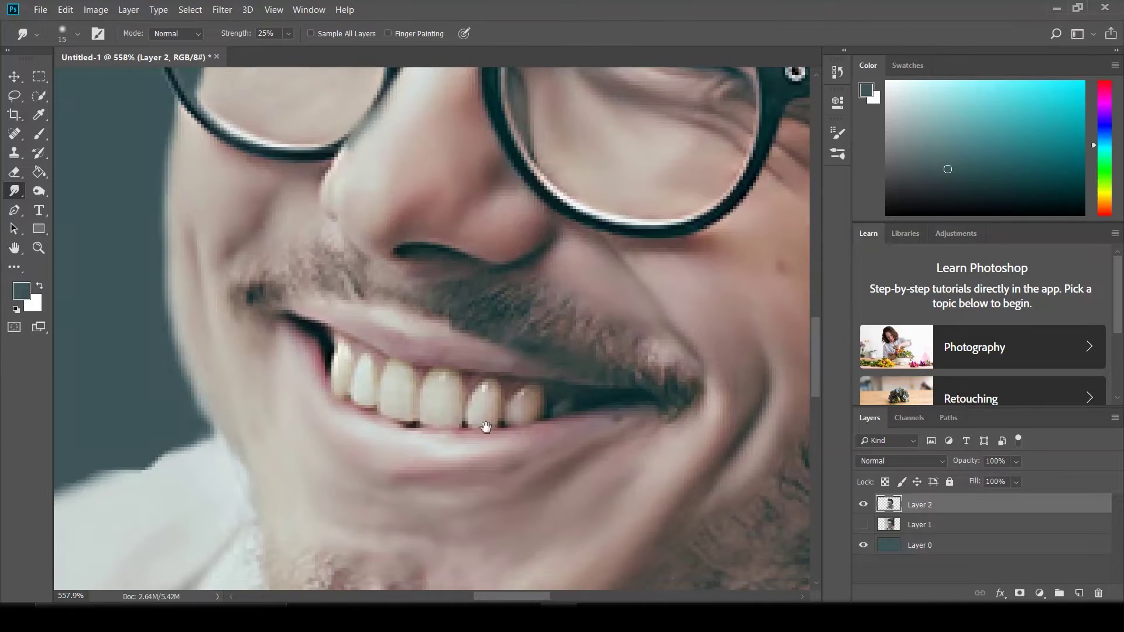
drag(490, 406, 533, 404)
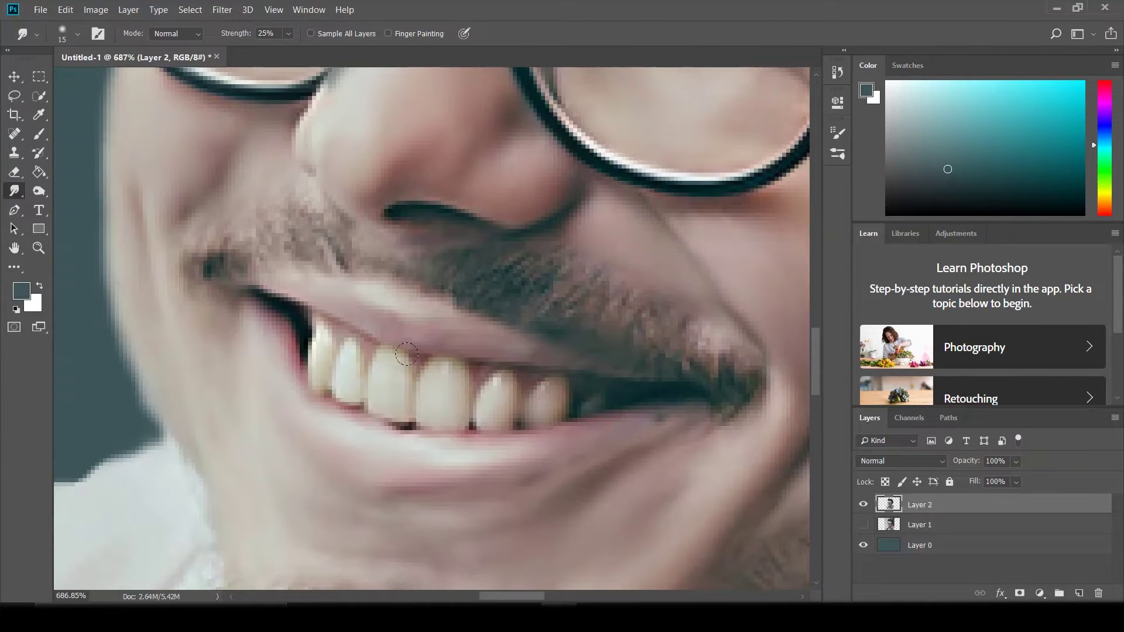
mouse_move(338, 340)
mouse_down()
mouse_move(391, 408)
mouse_move(332, 384)
mouse_up()
scroll(402, 484, down, 5)
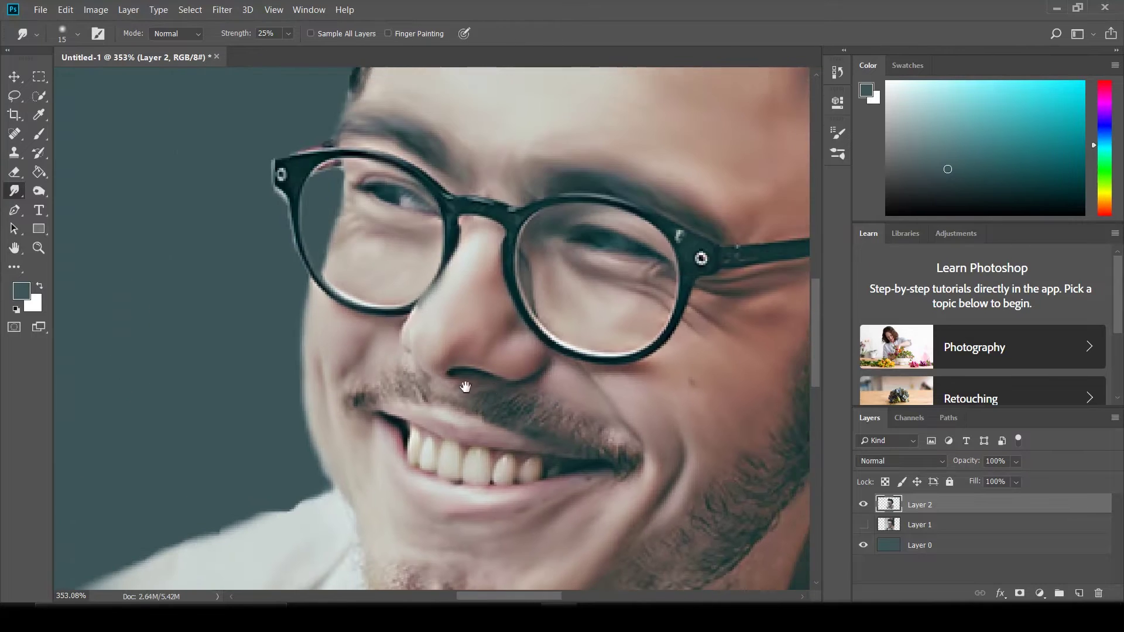
scroll(491, 304, down, 5)
scroll(491, 305, up, 3)
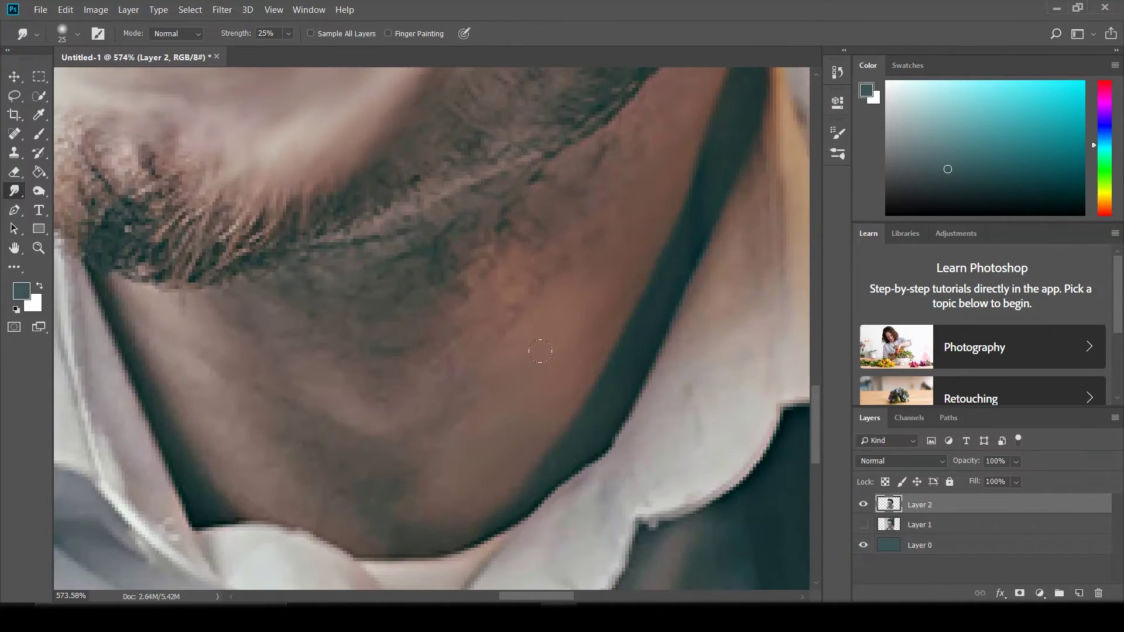
Soften the dark shadow edge where the neck meets the shirt collar
scroll(571, 223, up, 3)
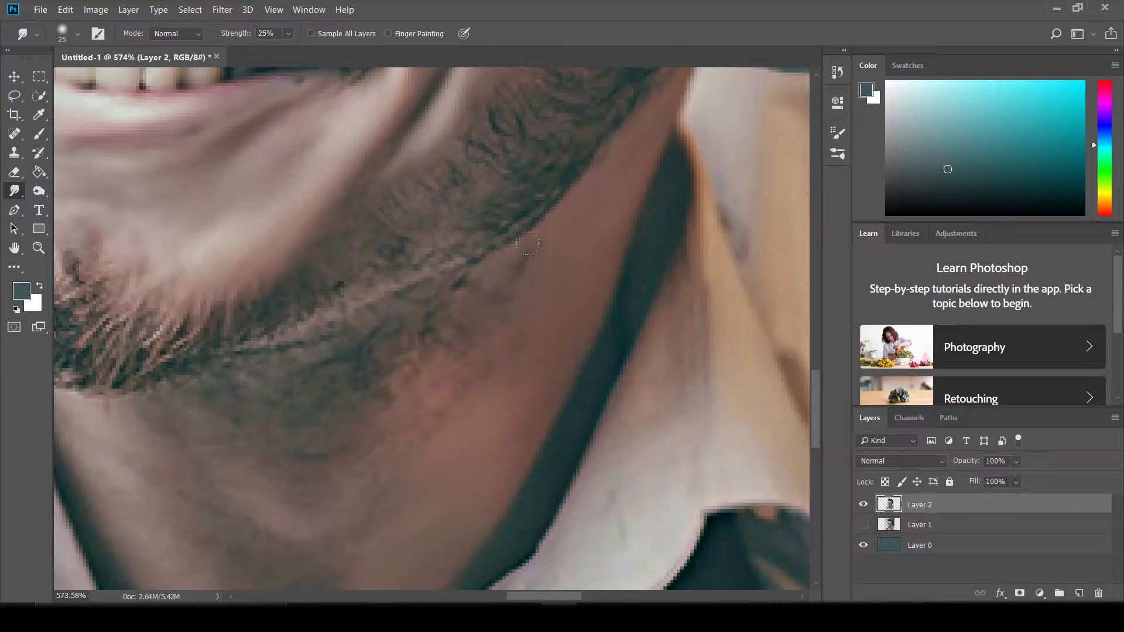
drag(430, 399, 532, 340)
drag(456, 468, 266, 486)
drag(162, 277, 329, 370)
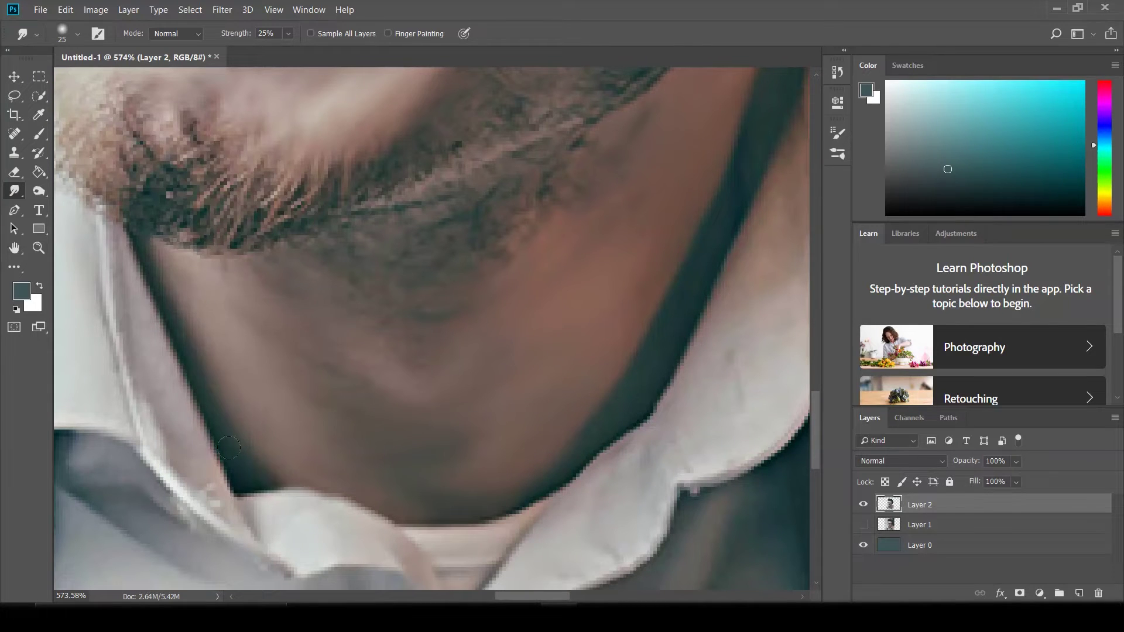
drag(483, 327, 451, 435)
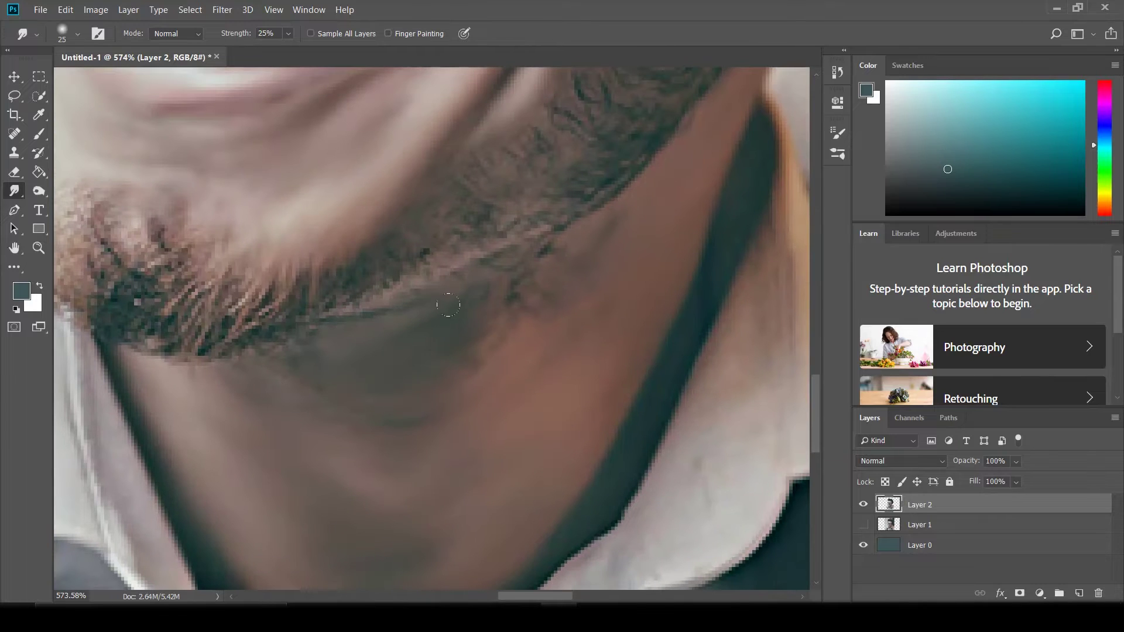
scroll(580, 261, down, 5)
scroll(580, 442, up, 3)
scroll(424, 412, up, 3)
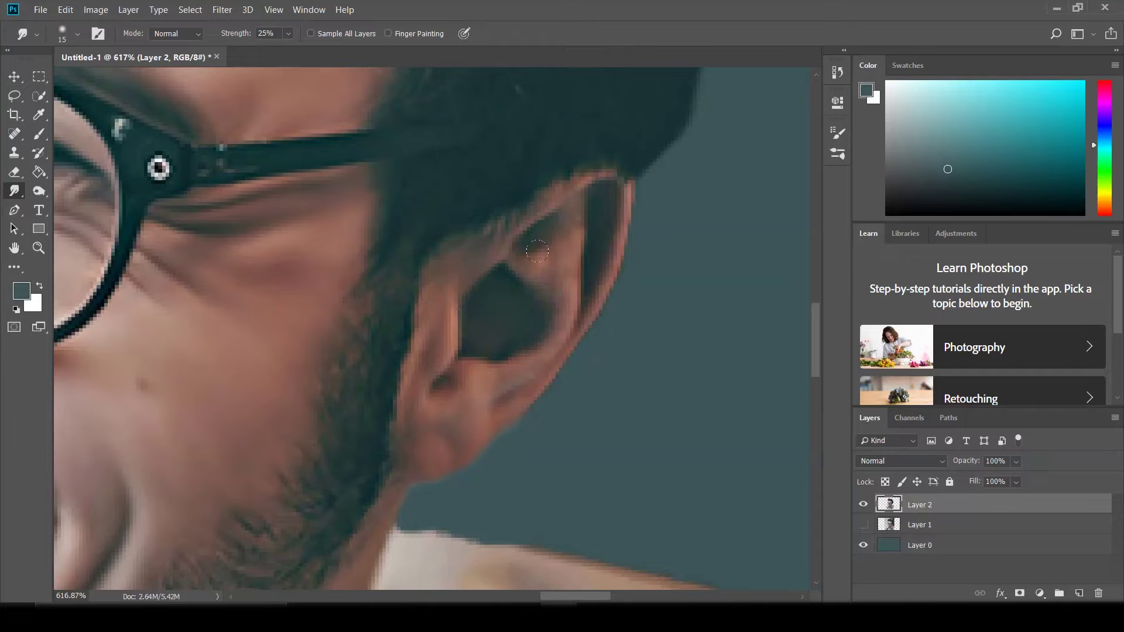
Soften the rim and folds of the upper ear
mouse_move(481, 393)
mouse_down()
mouse_move(595, 194)
mouse_move(520, 239)
mouse_up()
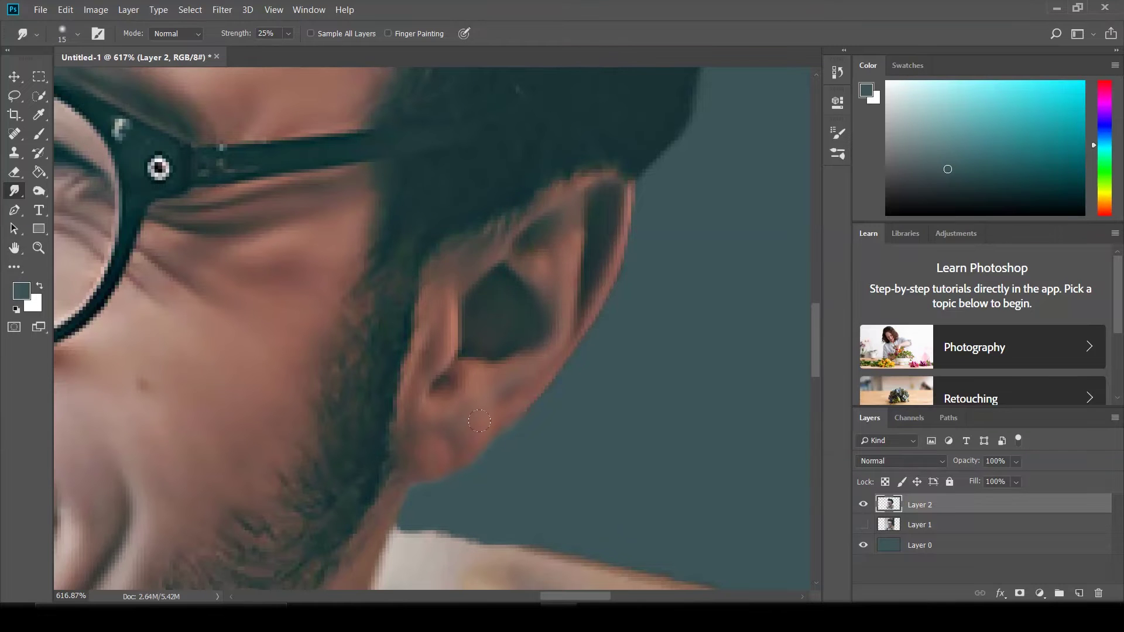
scroll(479, 421, down, 2)
scroll(344, 490, down, 2)
scroll(406, 333, down, 3)
scroll(630, 435, up, 4)
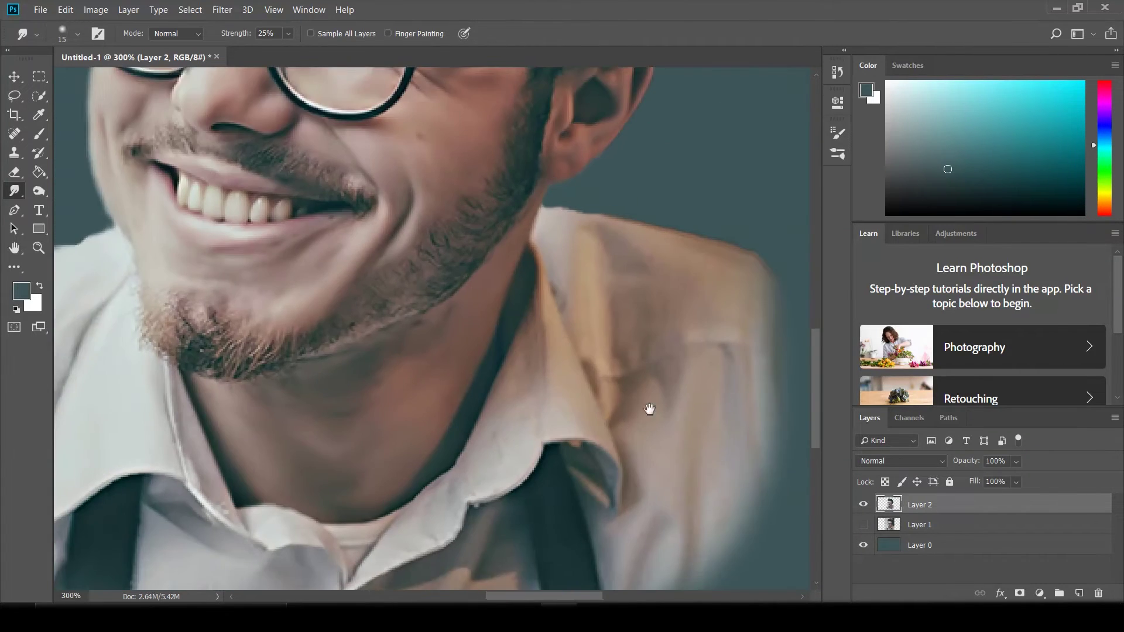
scroll(630, 435, up, 2)
scroll(584, 341, up, 2)
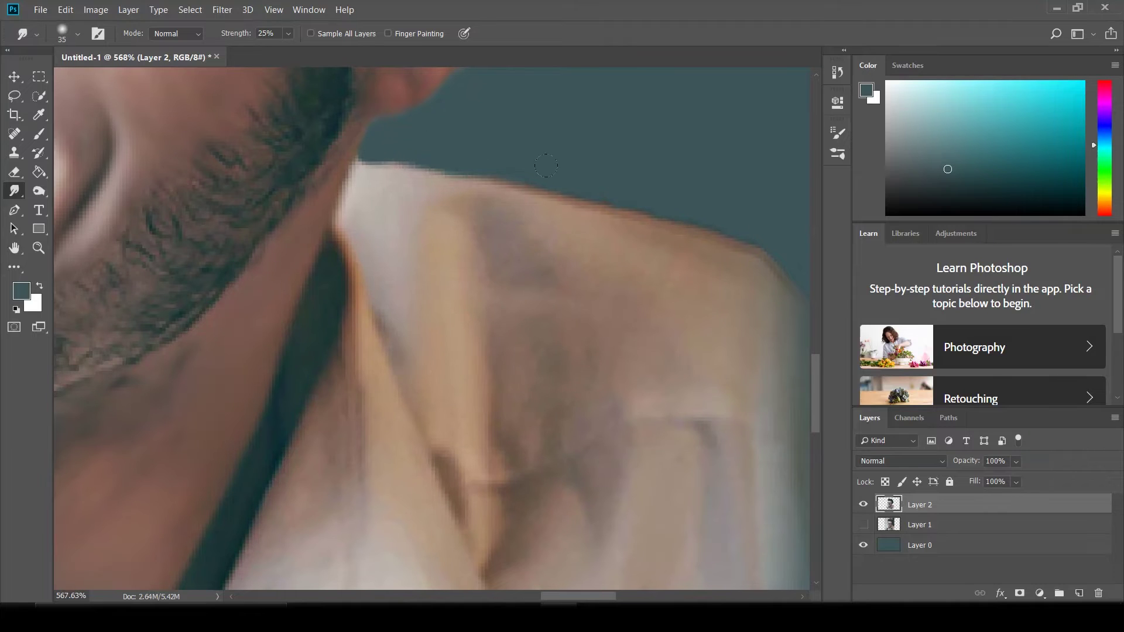
Smudge the shoulder area and the light streak on the tie fold
drag(510, 391, 376, 391)
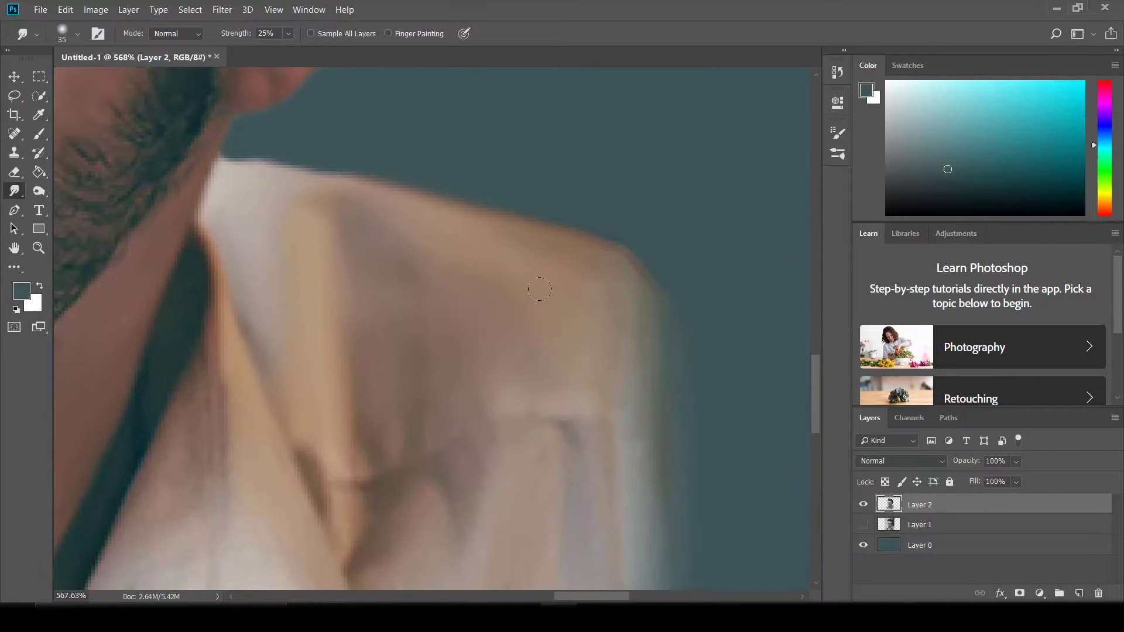
drag(667, 492, 644, 389)
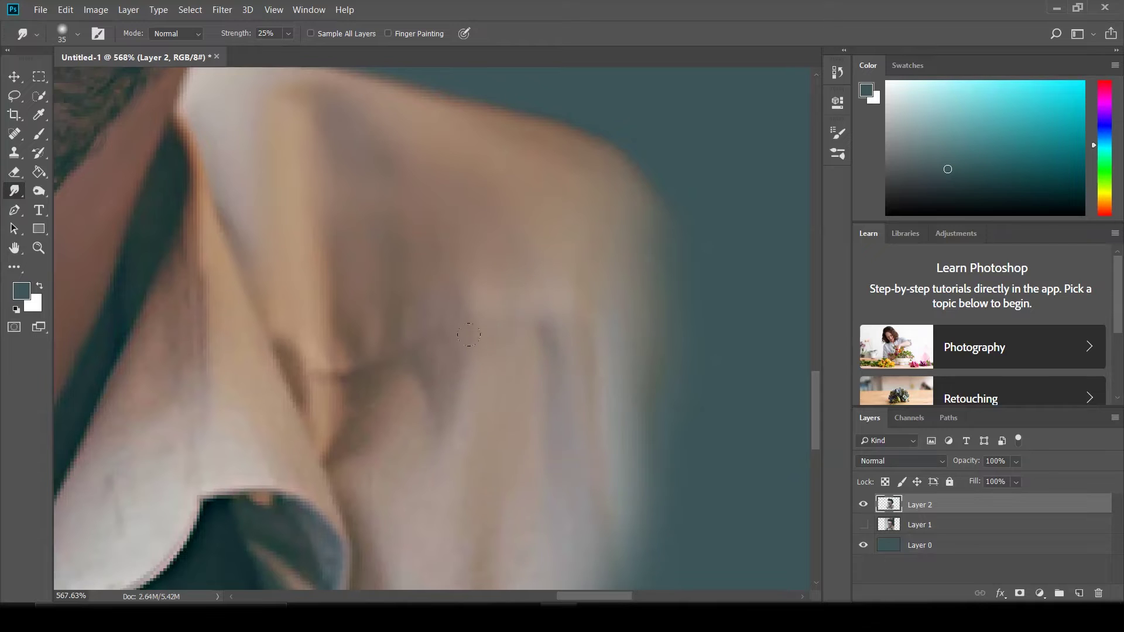
drag(462, 416, 440, 282)
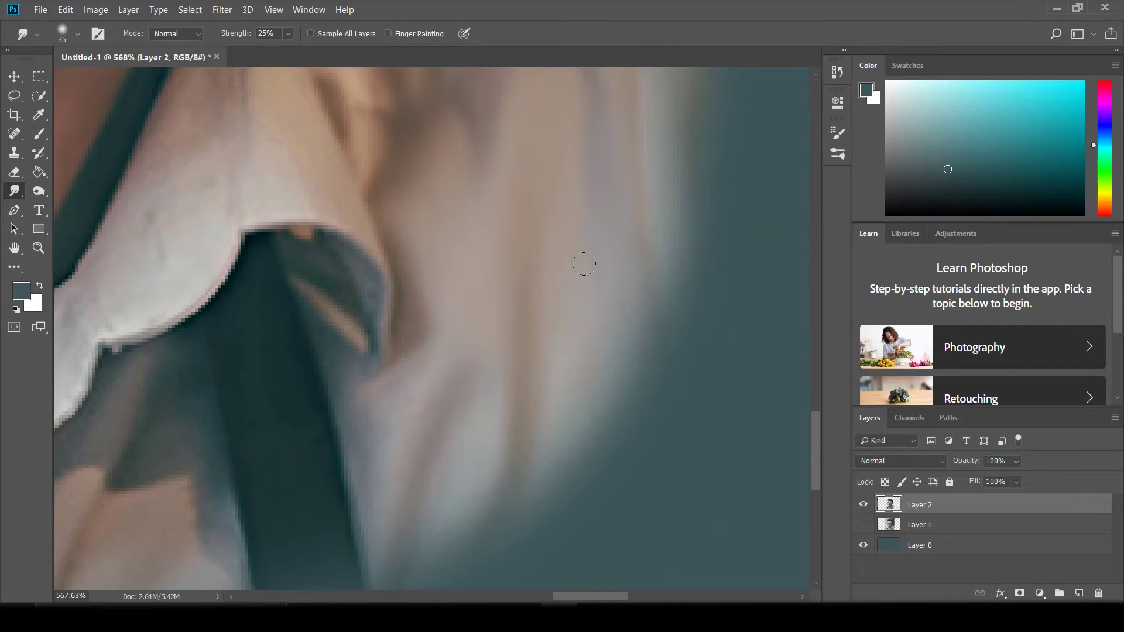
scroll(677, 368, down, 2)
scroll(623, 281, down, 2)
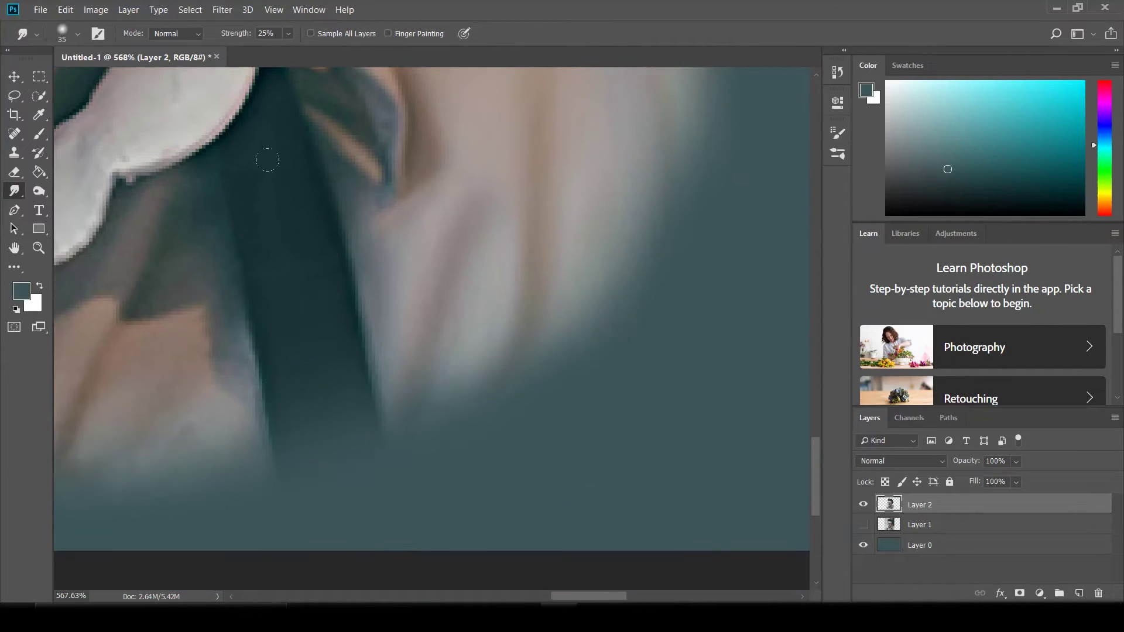
drag(383, 296, 447, 375)
drag(421, 263, 410, 226)
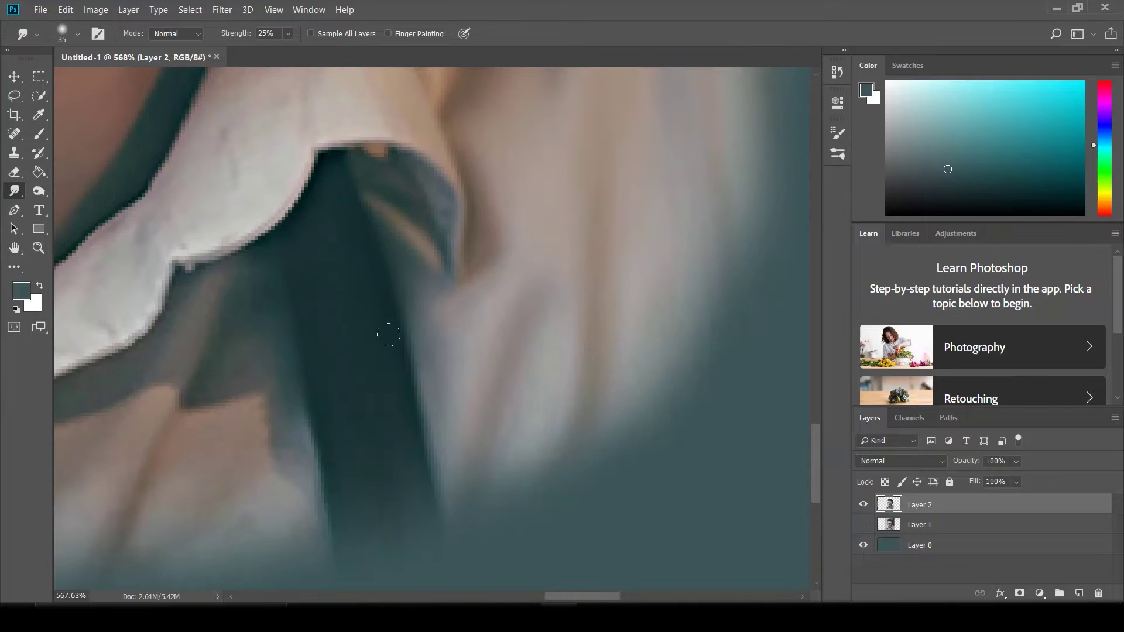
scroll(367, 149, up, 3)
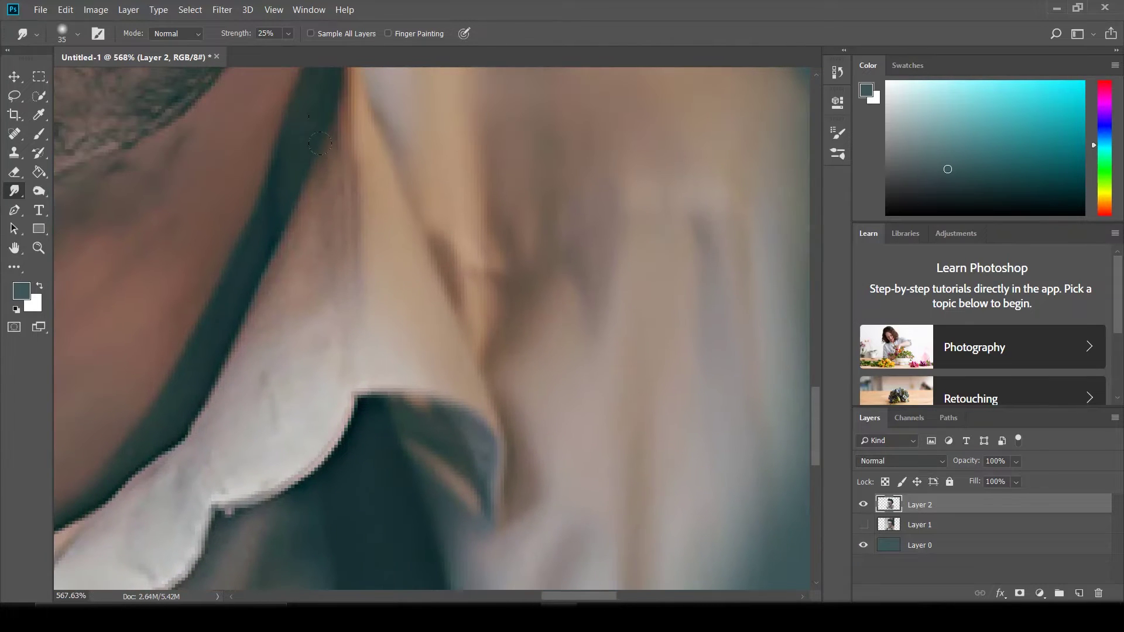
scroll(334, 187, up, 2)
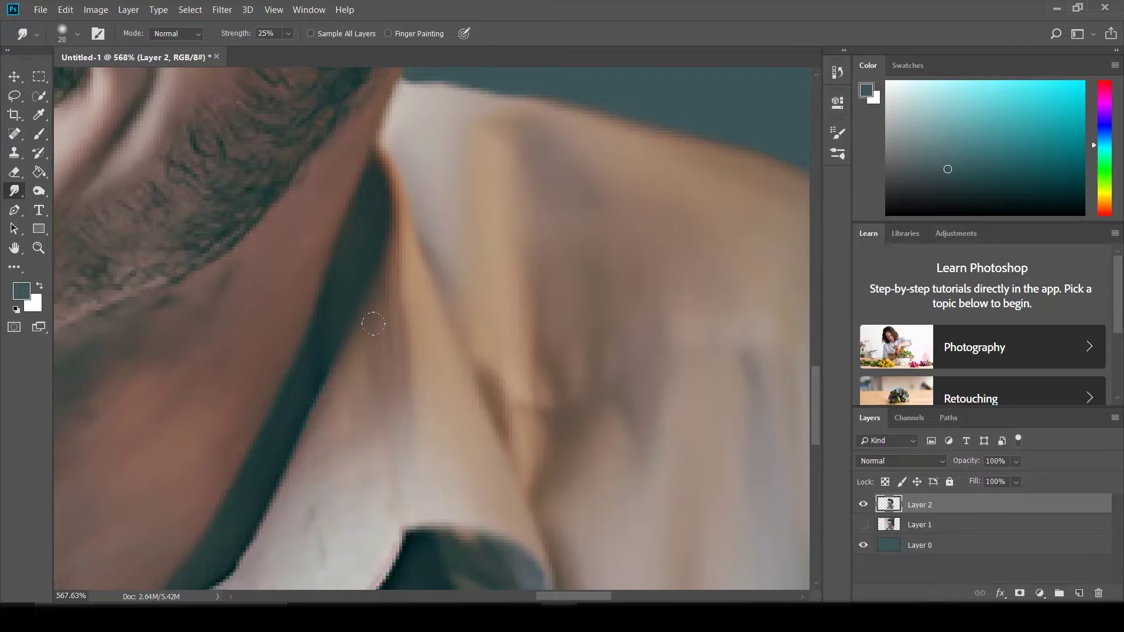
Enlarge the brush to 30 px and smudge the lower shirt tone into the teal background
drag(429, 372, 480, 225)
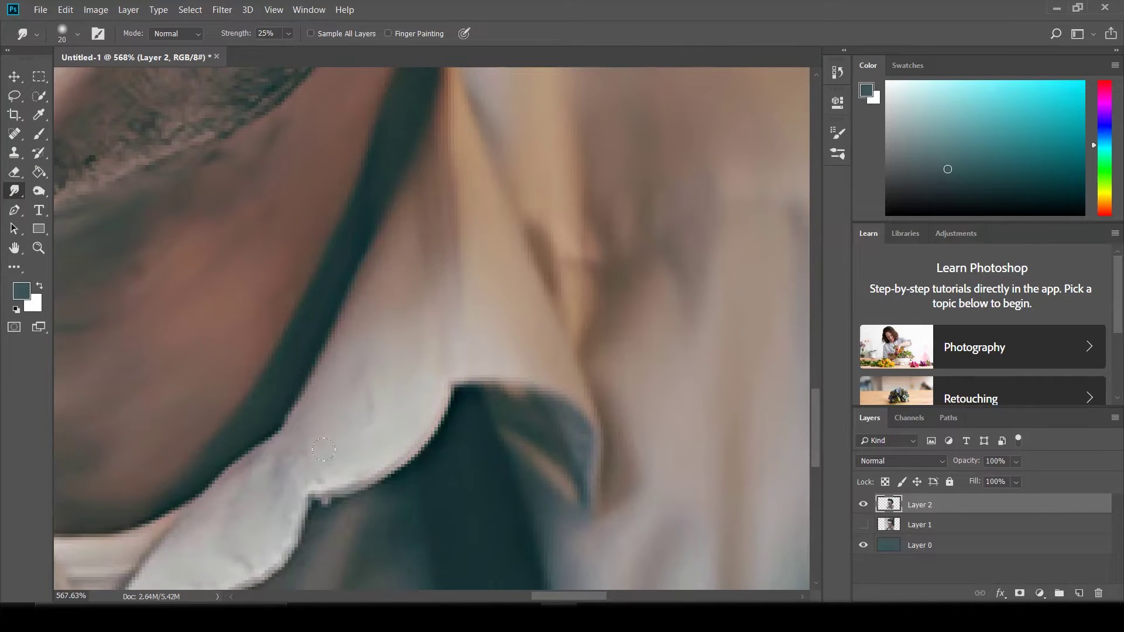
drag(298, 440, 467, 225)
mouse_move(244, 374)
mouse_down()
mouse_move(338, 267)
mouse_move(293, 448)
mouse_up()
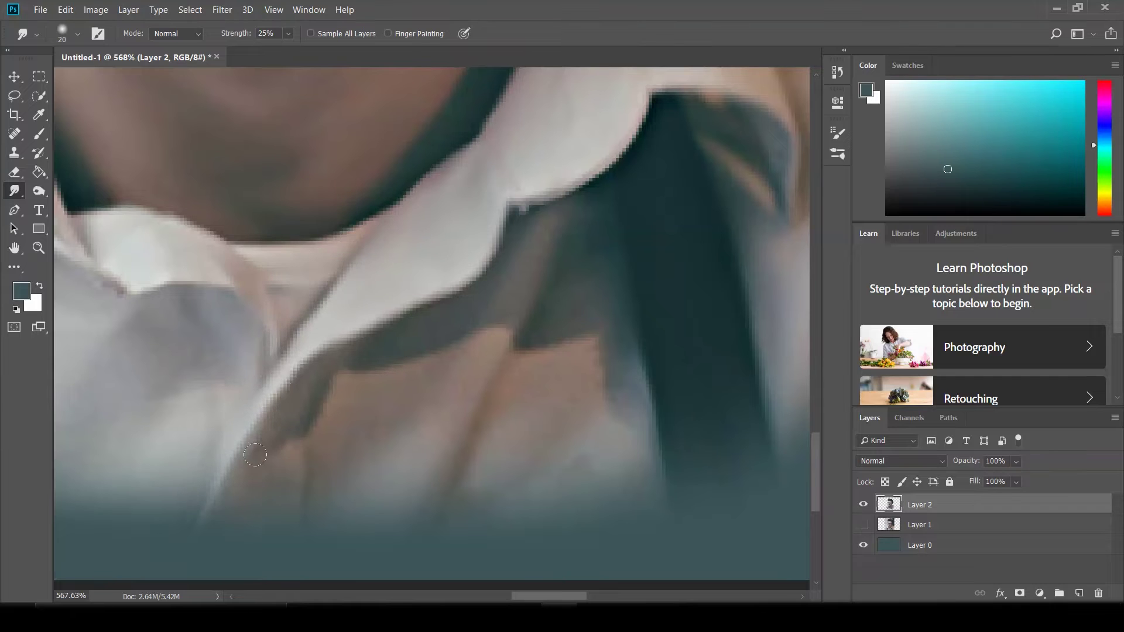
drag(382, 338, 384, 288)
key(bracketright)
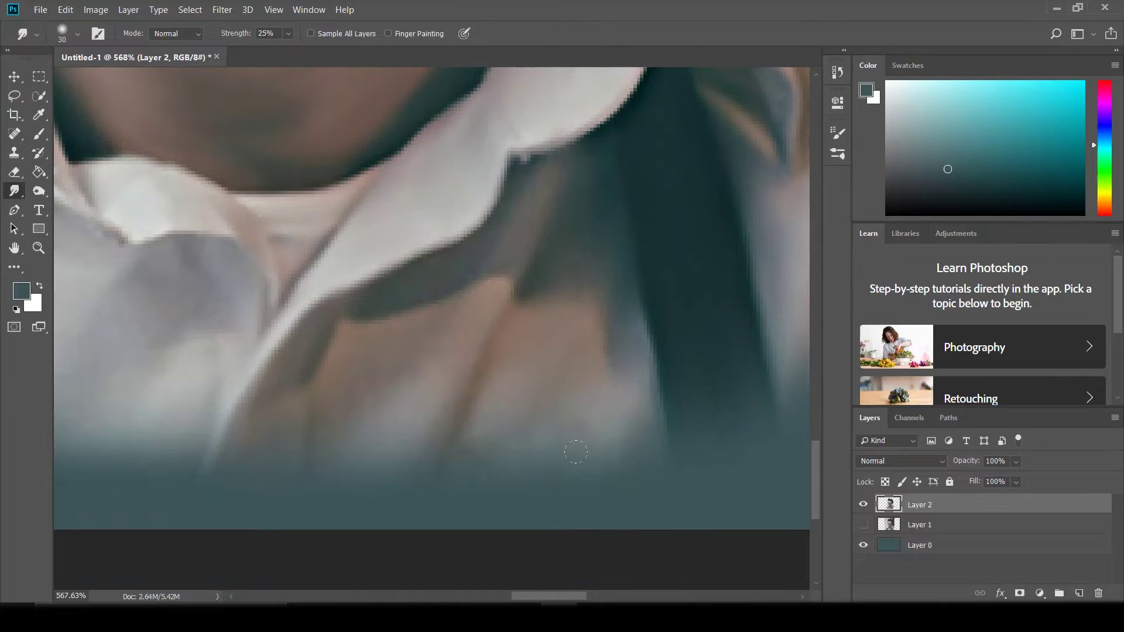
scroll(597, 402, down, 3)
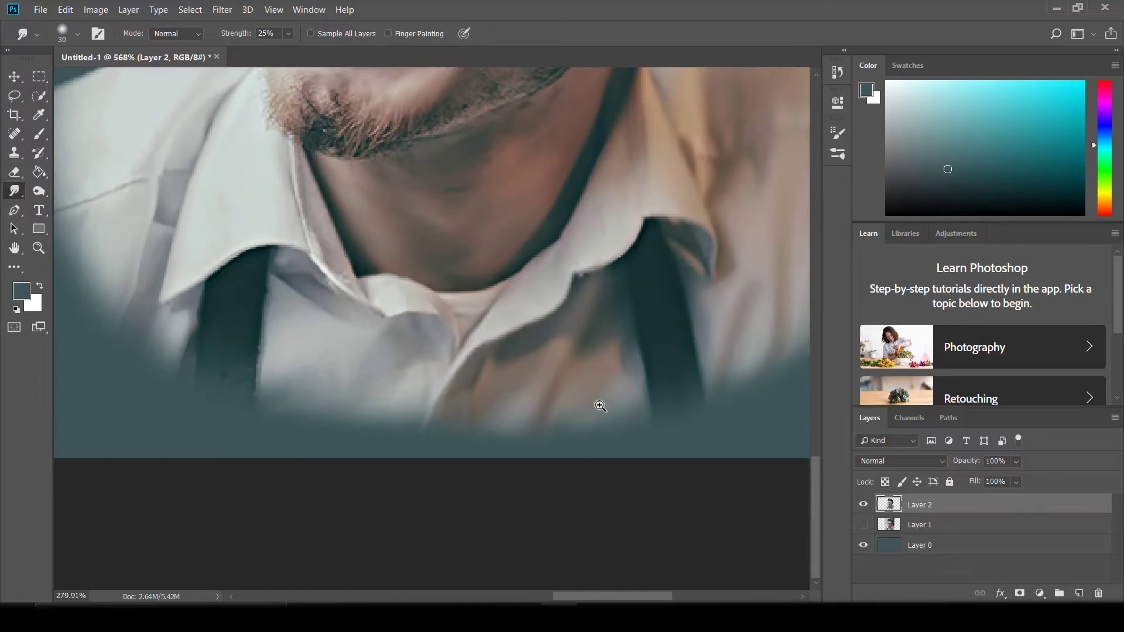
scroll(429, 332, up, 1)
scroll(430, 332, up, 2)
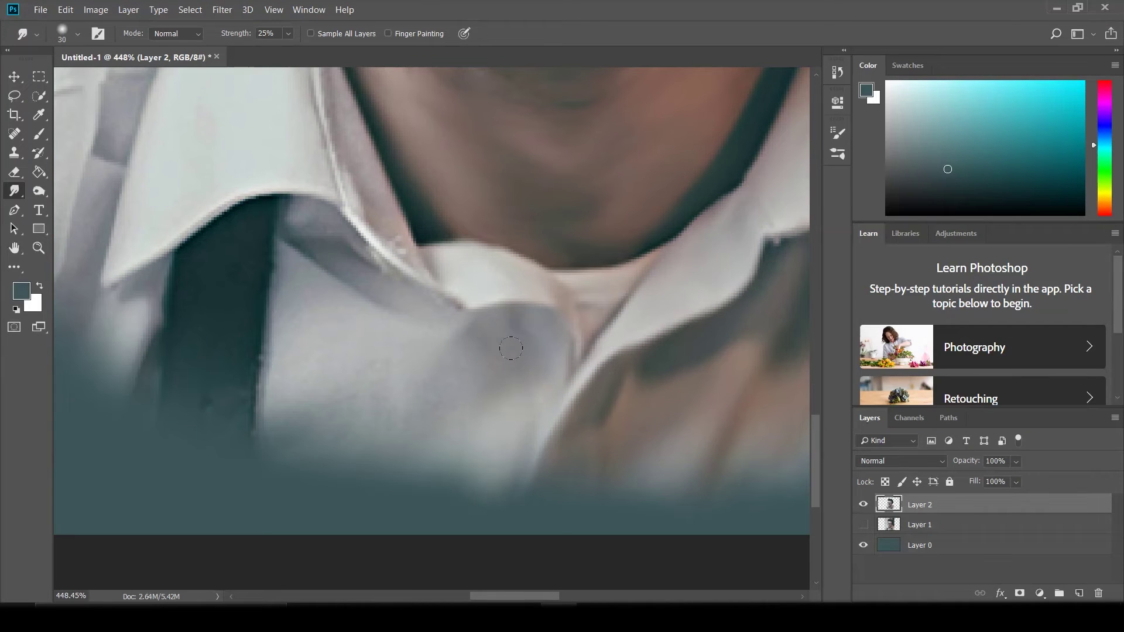
drag(292, 413, 304, 466)
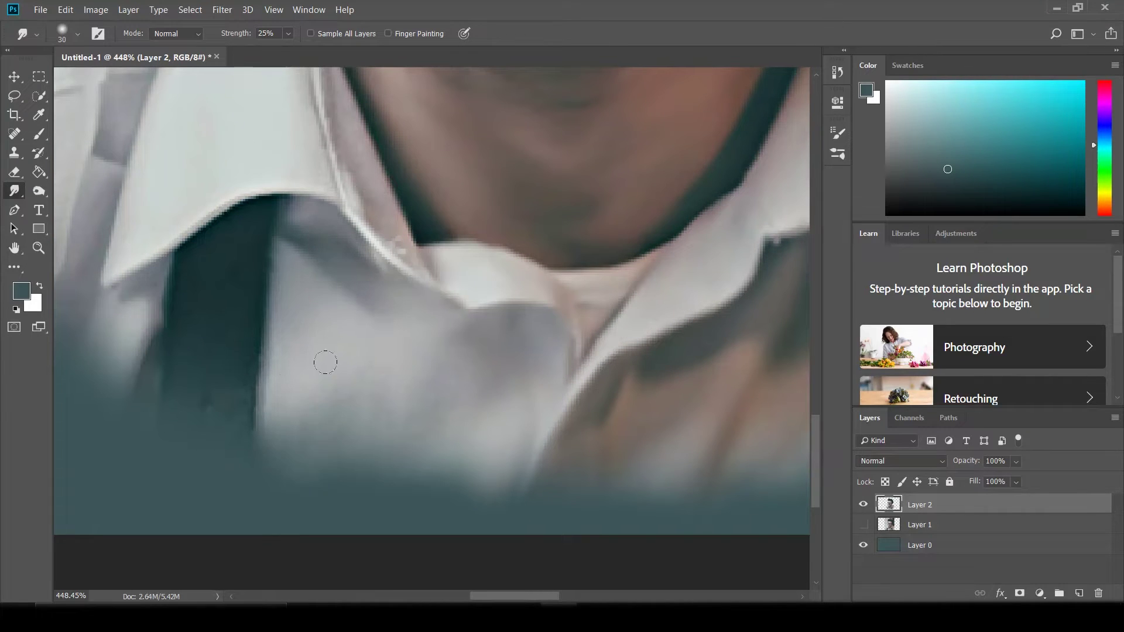
Blend the left shirt edges softly into the teal background
scroll(246, 316, up, 2)
scroll(246, 316, left, 2)
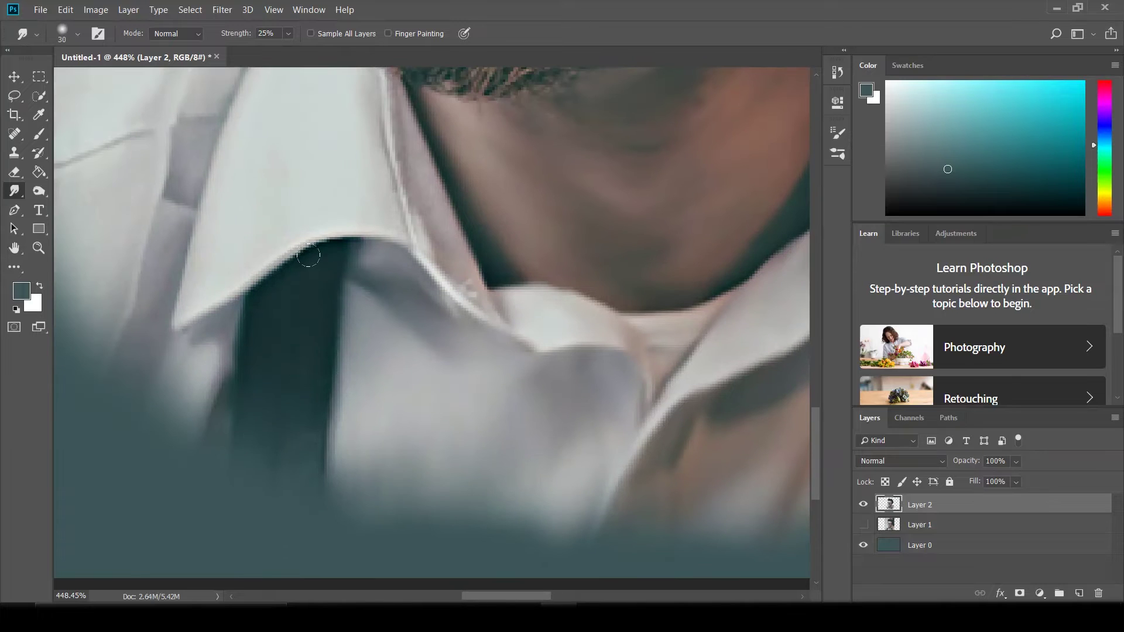
drag(308, 255, 441, 457)
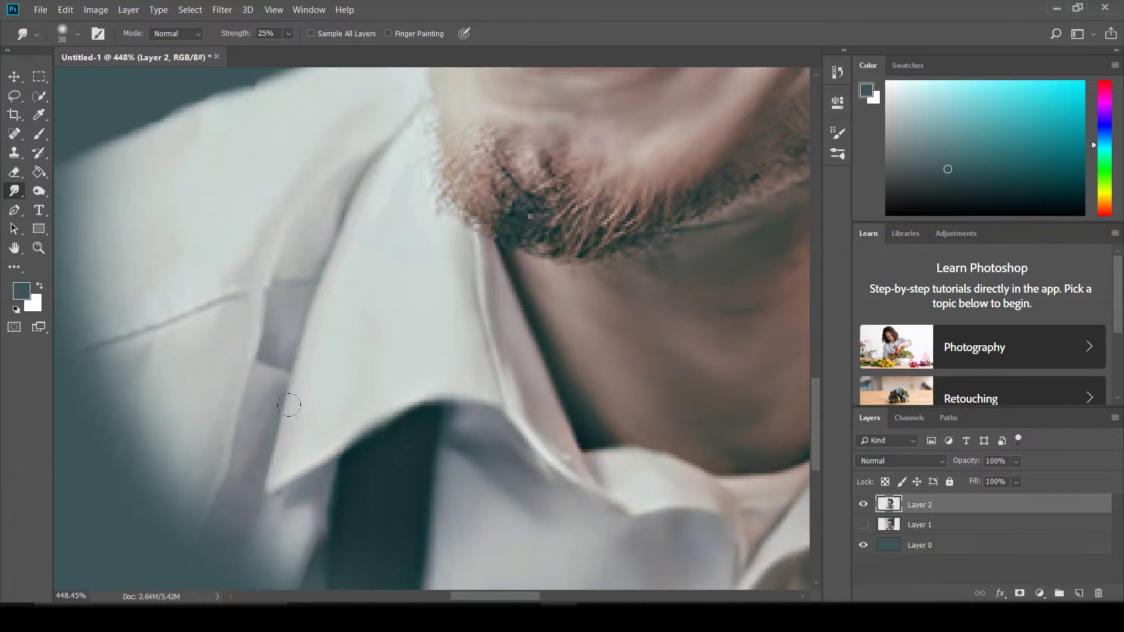
scroll(290, 406, up, 5)
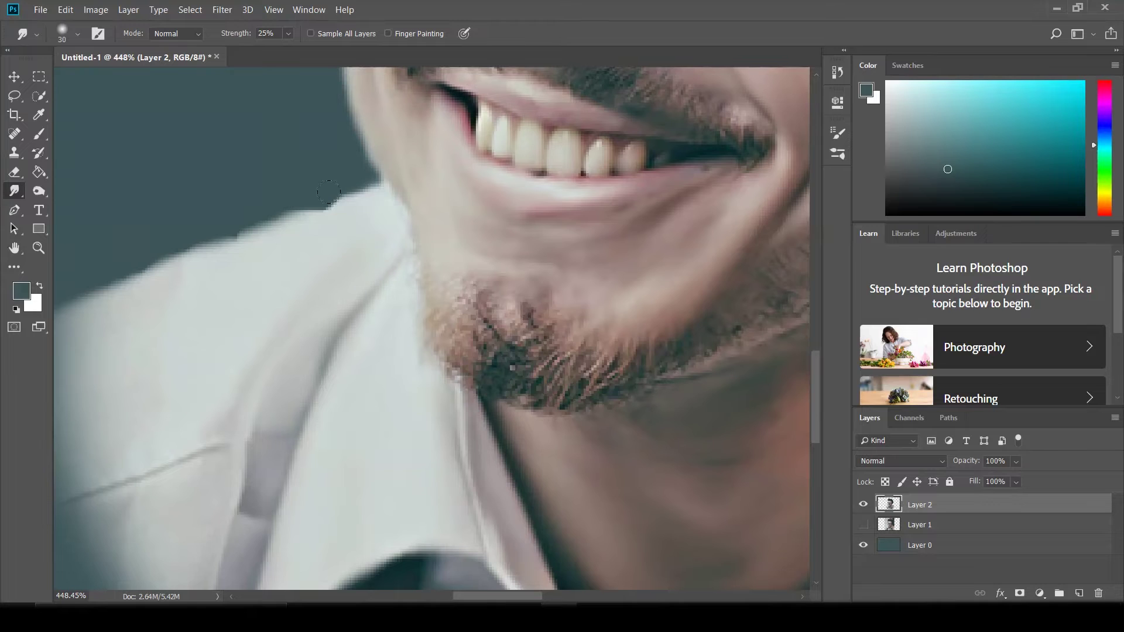
scroll(402, 281, left, 4)
drag(199, 334, 164, 427)
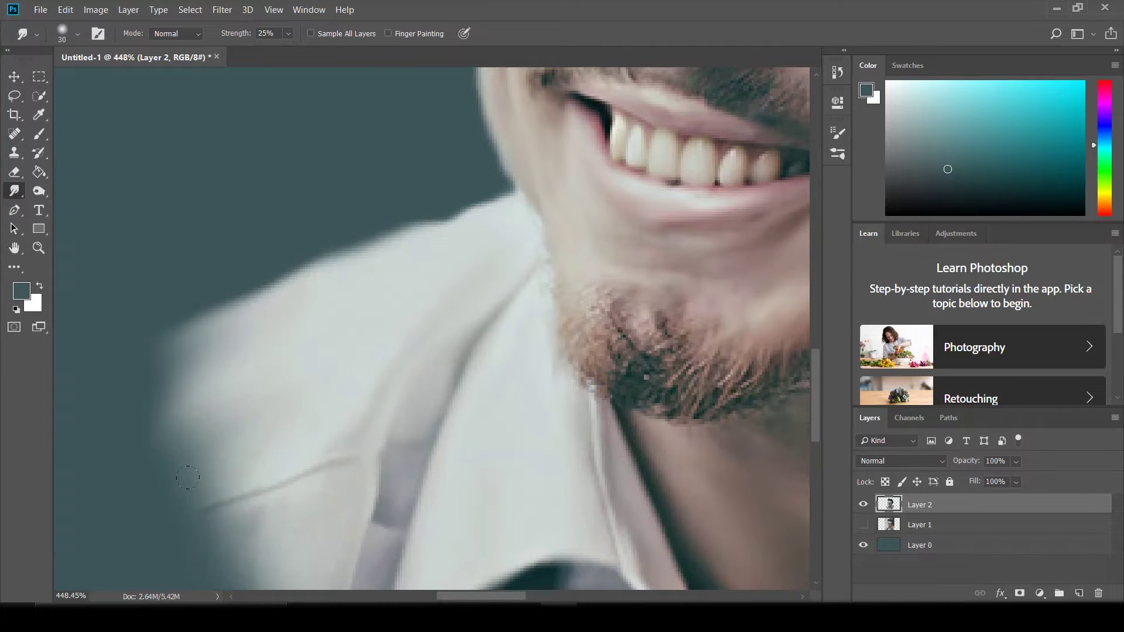
scroll(429, 447, down, 4)
drag(329, 435, 263, 457)
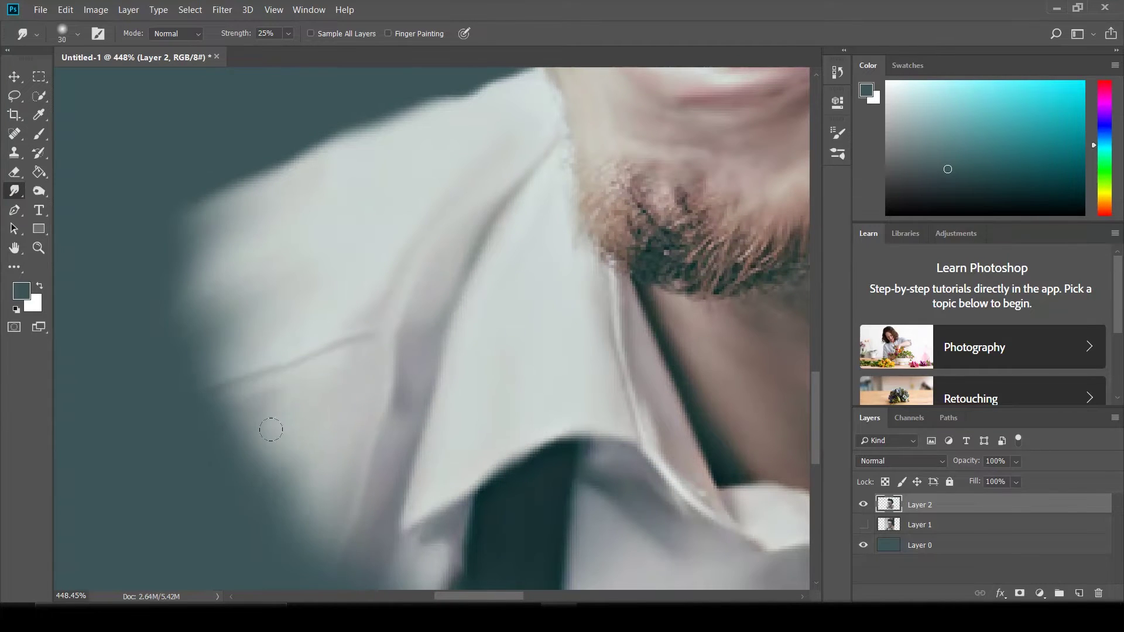
scroll(367, 469, down, 5)
scroll(407, 427, up, 2)
drag(435, 432, 527, 562)
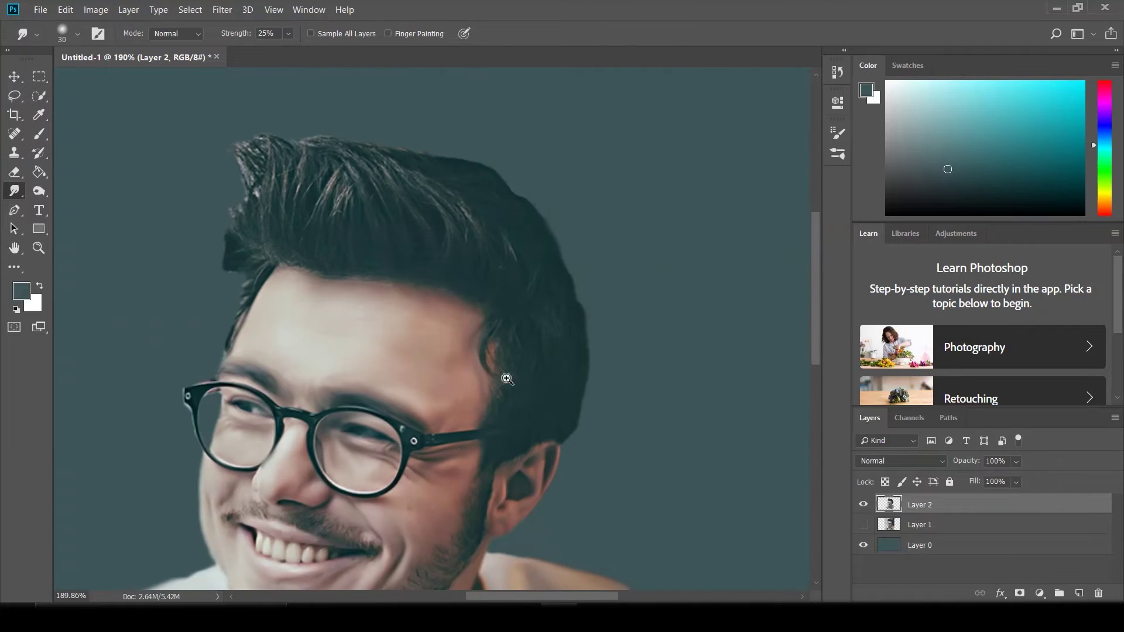
Zoom in close on the glasses rim, eye and bridge
scroll(626, 385, up, 4)
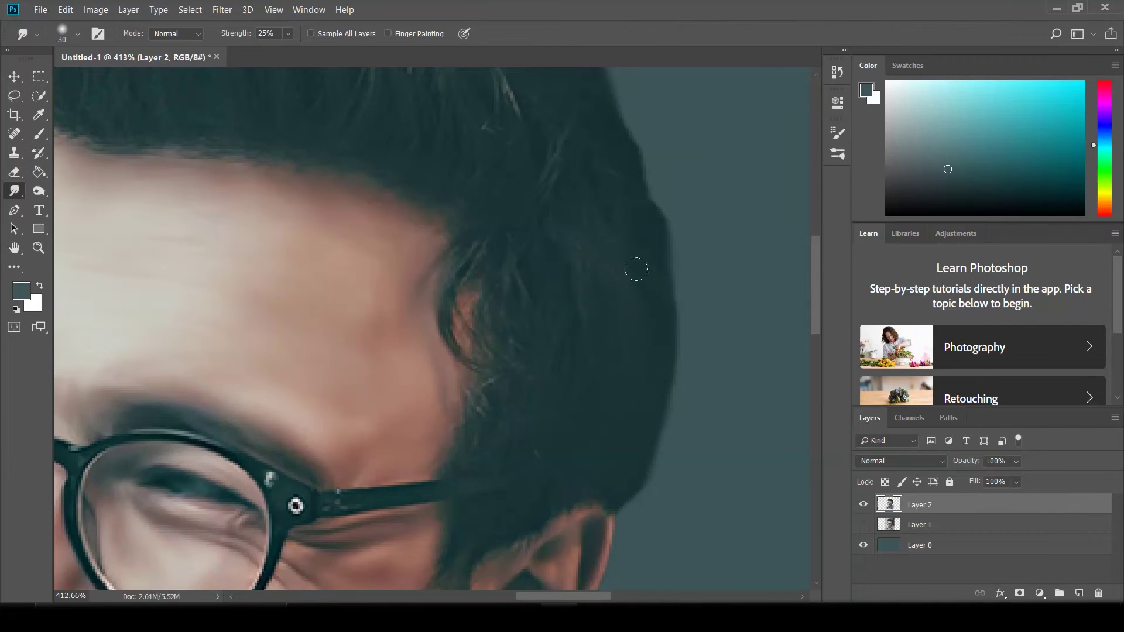
scroll(463, 410, up, 5)
scroll(455, 352, down, 2)
scroll(409, 307, down, 2)
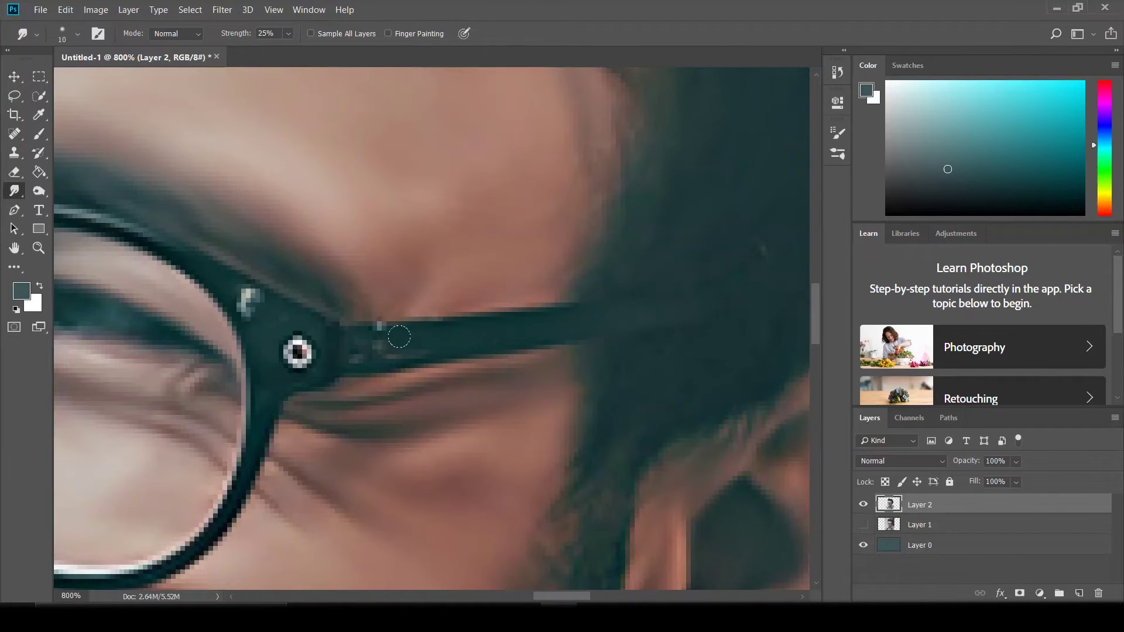
drag(145, 244, 404, 326)
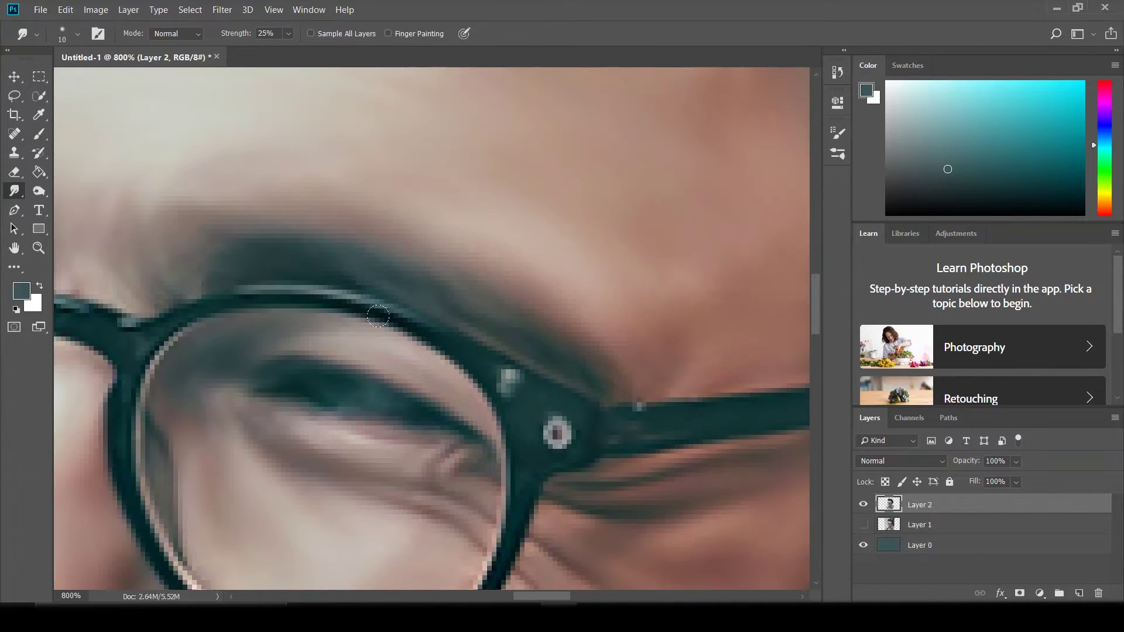
drag(75, 328, 380, 275)
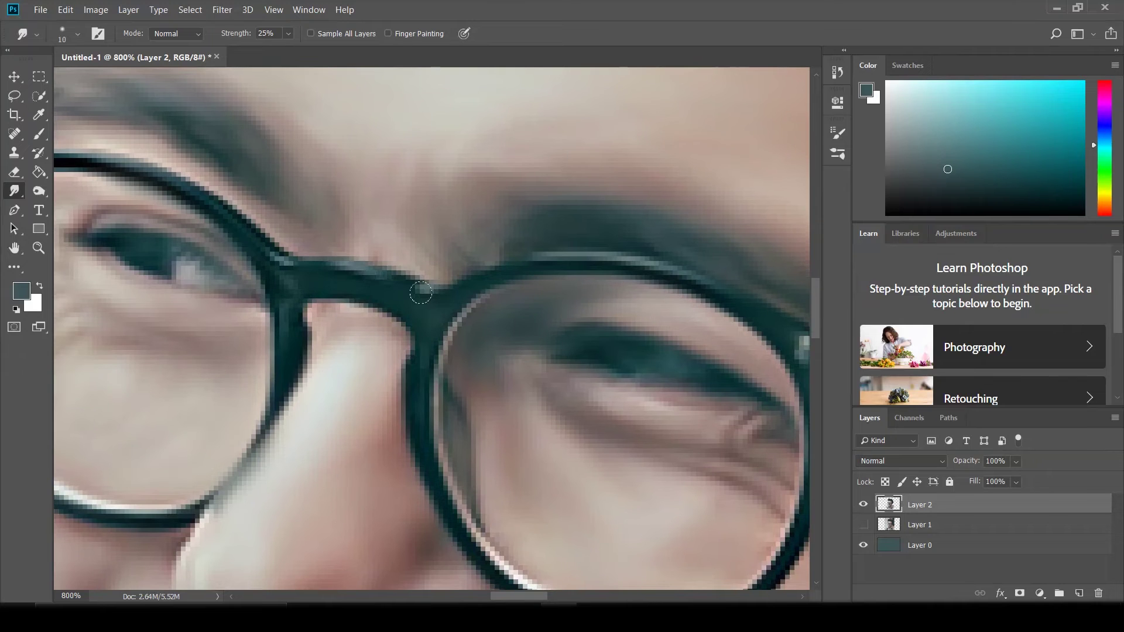
Smear the glasses' jagged top rim toward the temple with the 10 px brush
scroll(379, 275, down, 3)
scroll(379, 275, down, 2)
scroll(379, 275, down, 1)
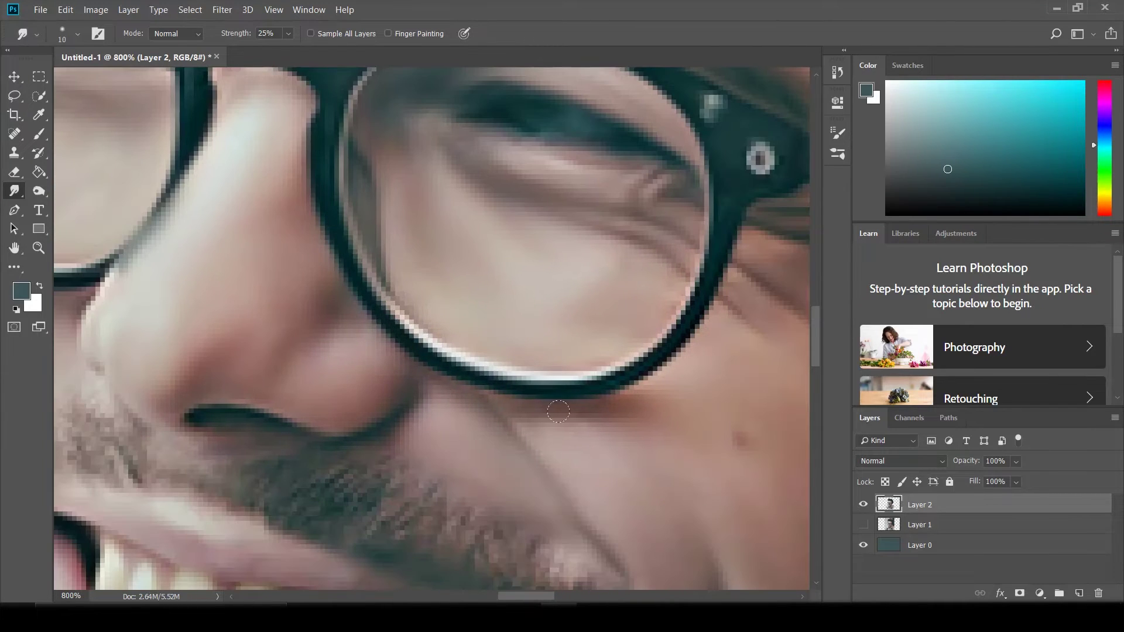
scroll(564, 339, up, 4)
scroll(565, 338, left, 5)
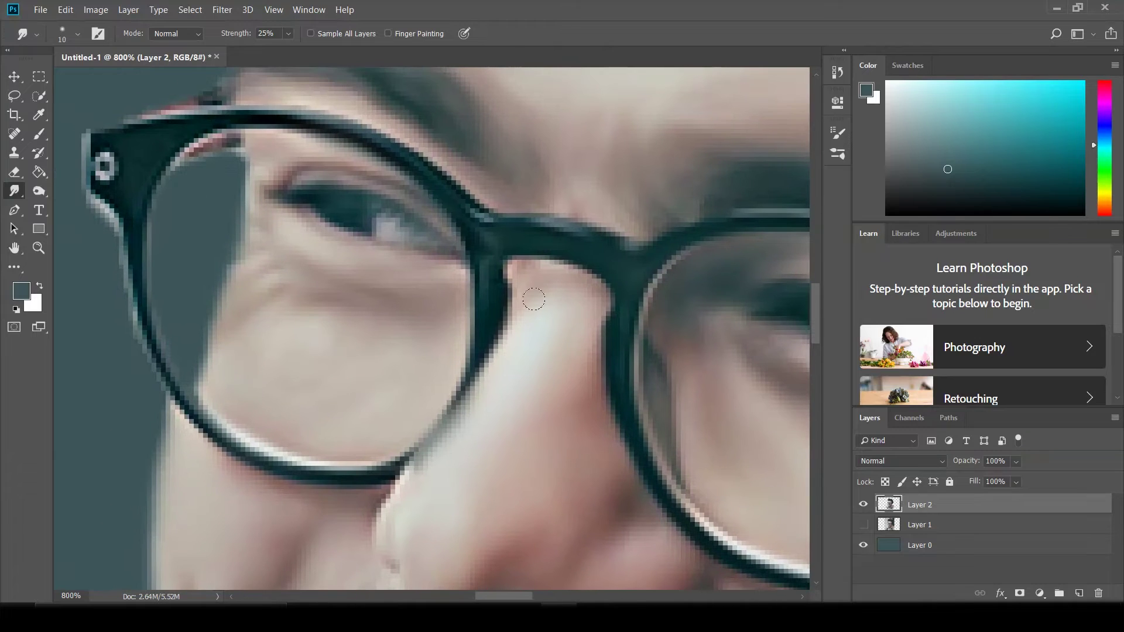
mouse_move(317, 135)
mouse_down()
mouse_move(133, 167)
mouse_move(104, 185)
mouse_move(141, 328)
mouse_move(217, 433)
mouse_move(425, 425)
mouse_up()
scroll(555, 252, down, 10)
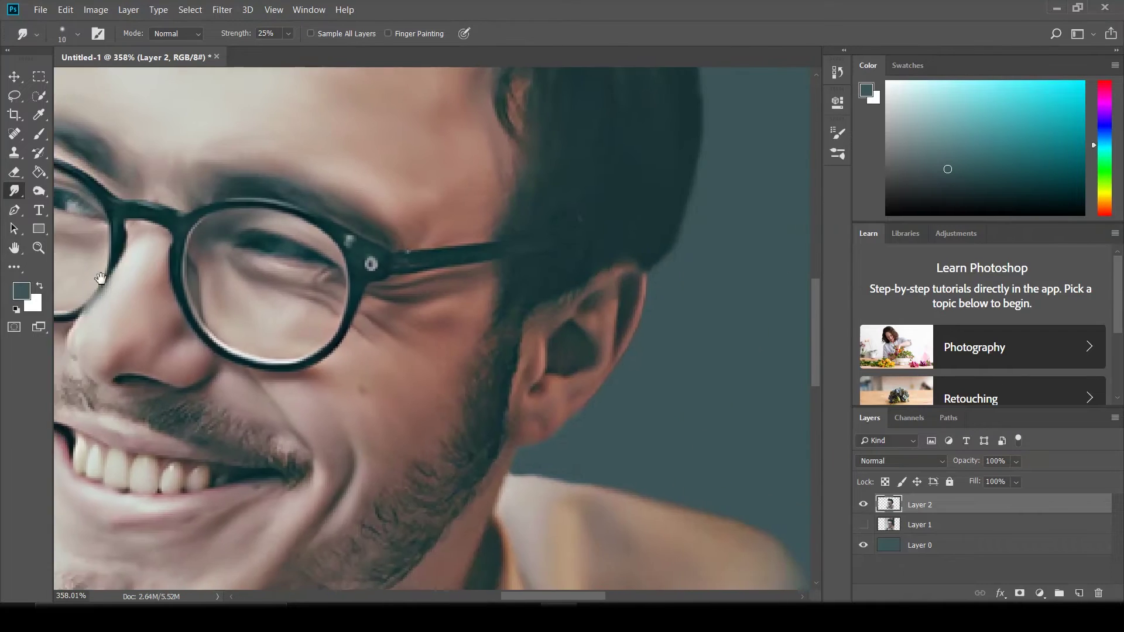
scroll(238, 432, up, 5)
scroll(339, 432, up, 2)
scroll(415, 262, up, 1)
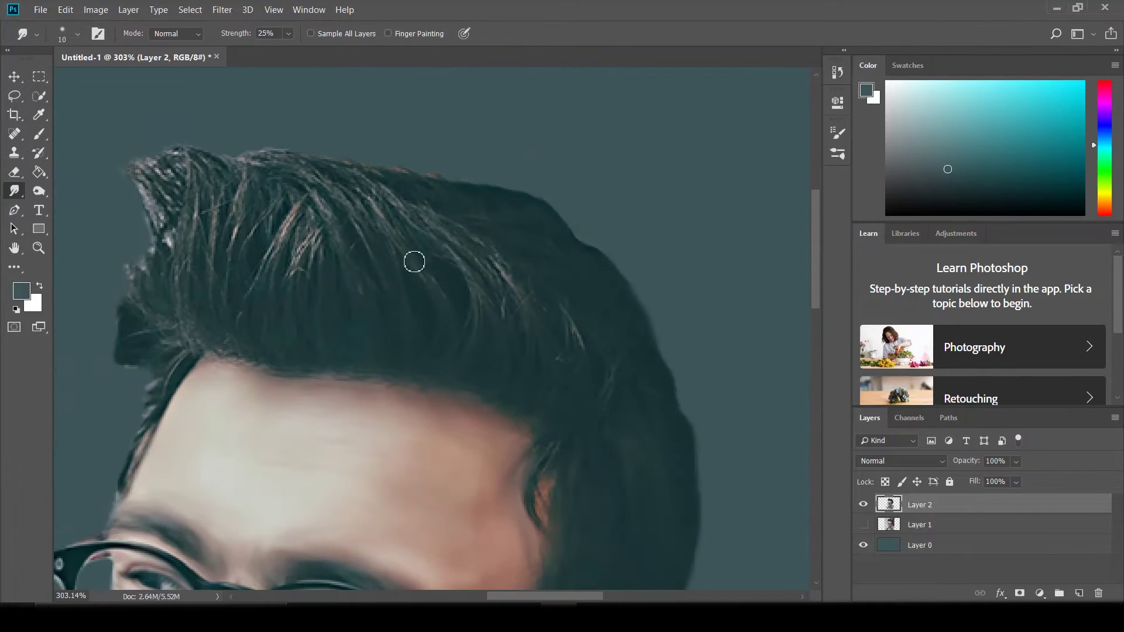
Switch the smudge brush to the scattered tip at 31 px with 50% strength
click(99, 35)
click(747, 177)
click(770, 202)
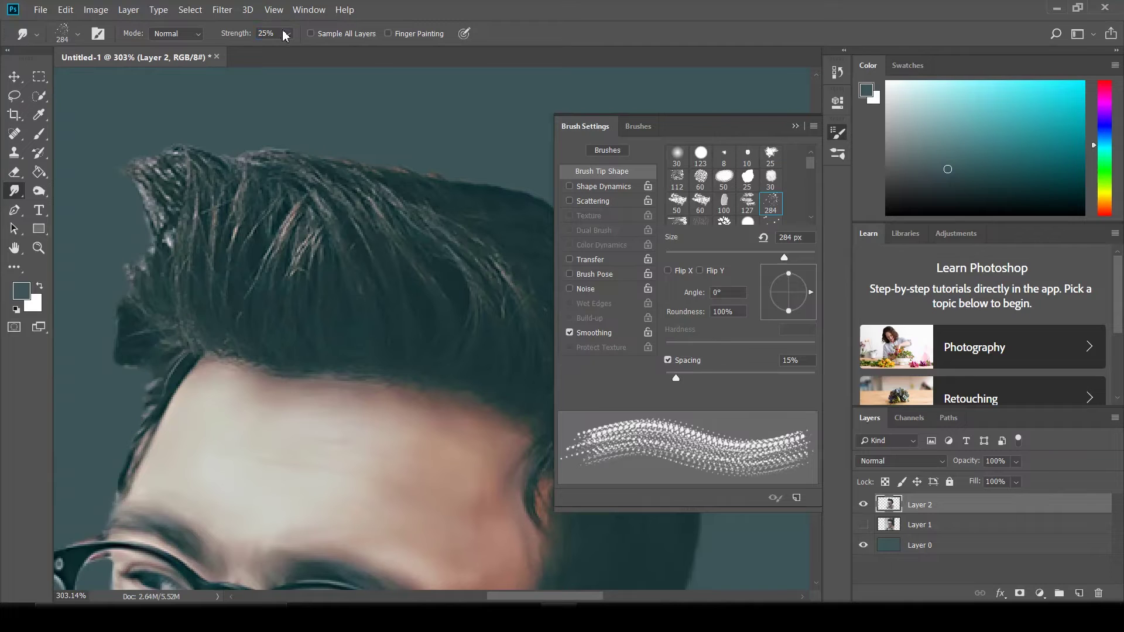
drag(784, 257, 725, 258)
scroll(545, 316, up, 2)
scroll(545, 316, up, 2)
right_click(550, 363)
key(Escape)
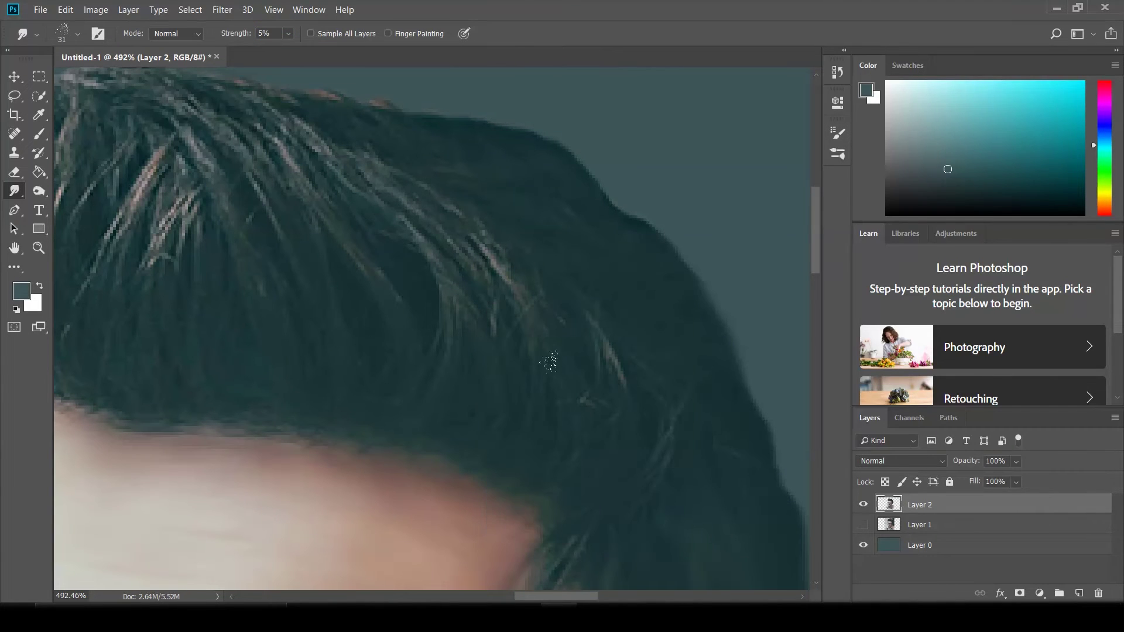
text(50)
key(Return)
Sweep the hair outline into smooth, flowing strokes
scroll(512, 130, up, 5)
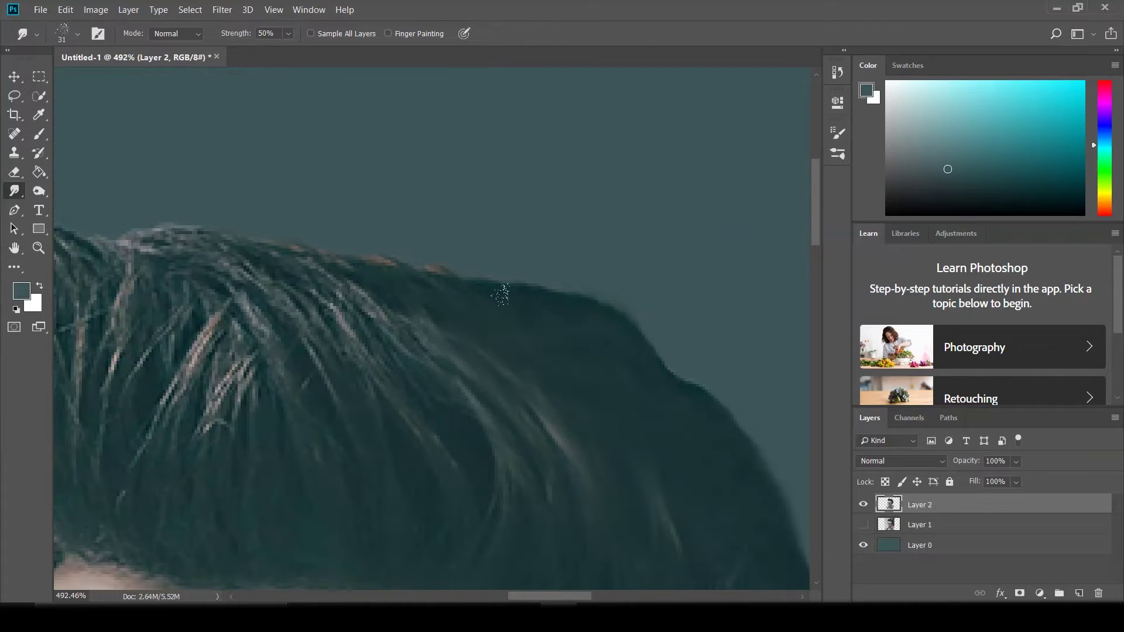
scroll(363, 298, down, 5)
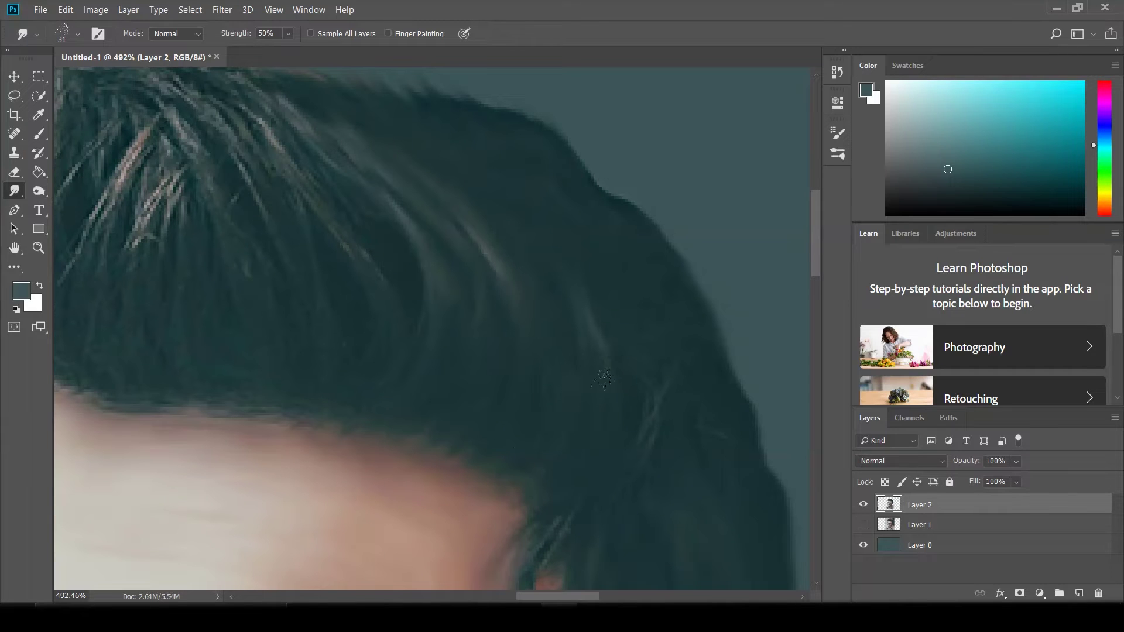
scroll(469, 152, down, 3)
scroll(456, 234, down, 3)
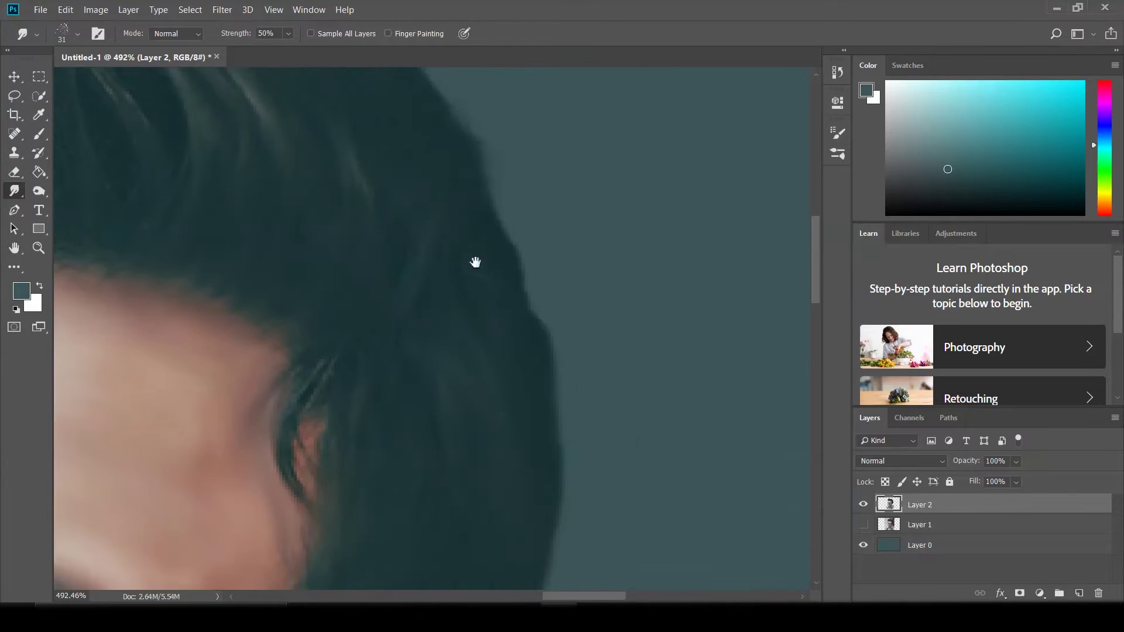
scroll(351, 281, down, 3)
scroll(338, 315, down, 3)
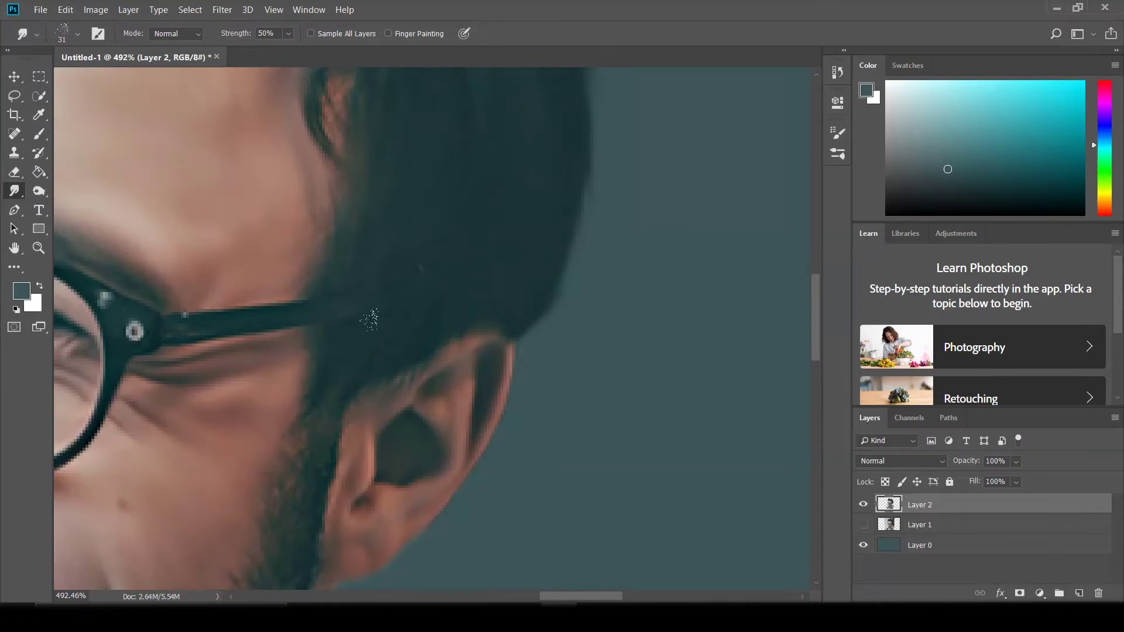
scroll(339, 223, up, 3)
scroll(281, 175, up, 3)
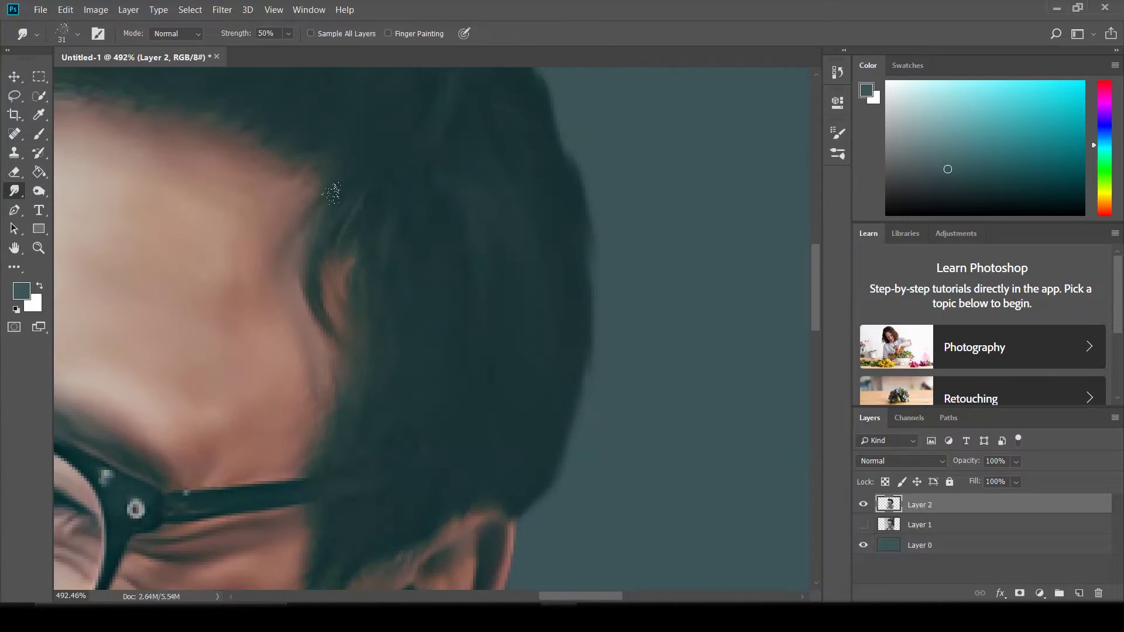
scroll(351, 269, up, 3)
drag(283, 242, 303, 405)
drag(288, 358, 644, 366)
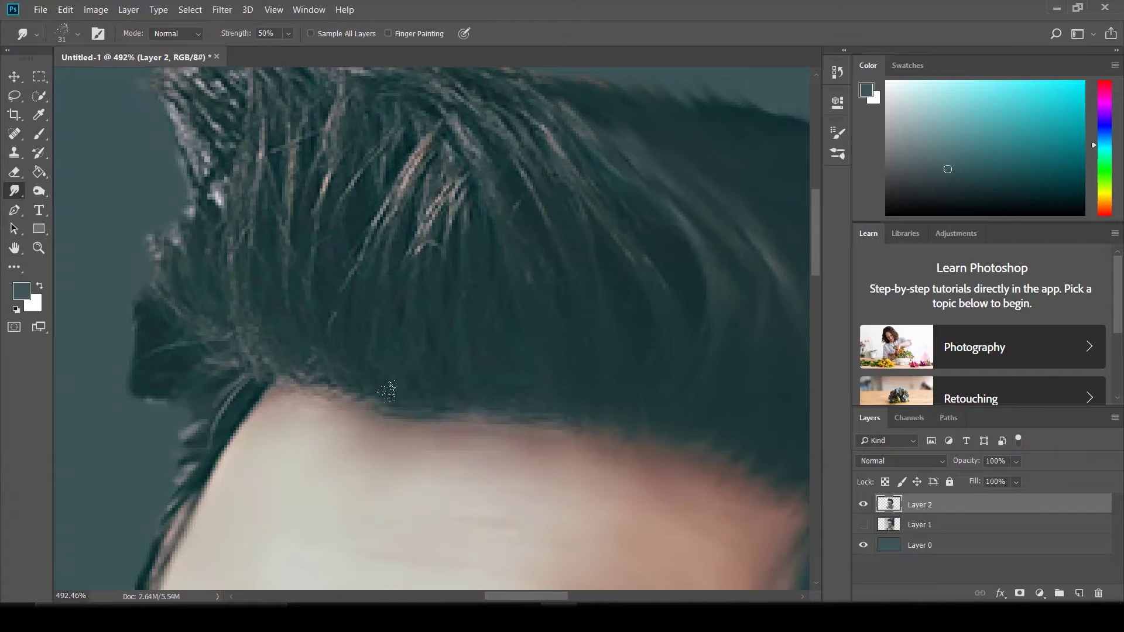
Soften a stray strand, the hairline and the top-left hair edge into the background
drag(521, 196, 527, 123)
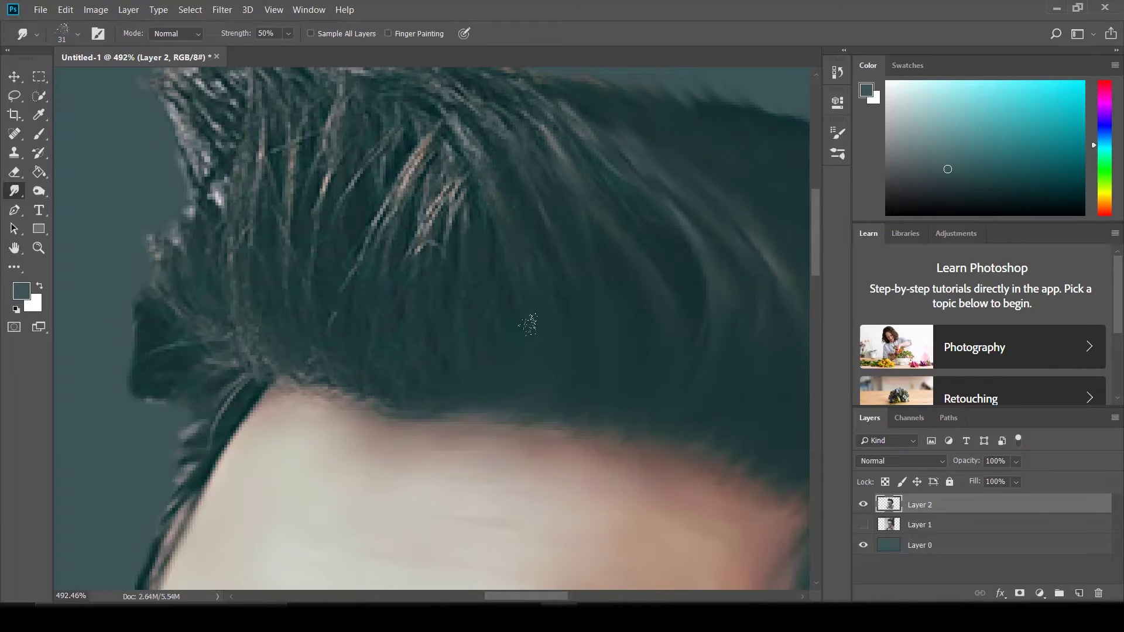
drag(319, 404, 292, 370)
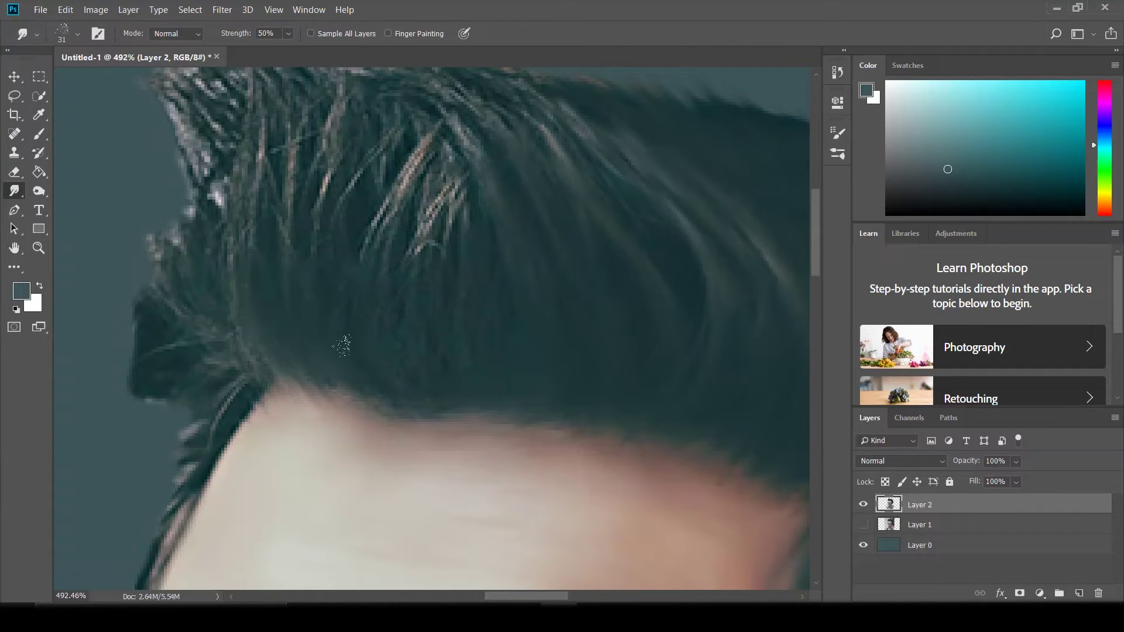
drag(449, 228, 472, 336)
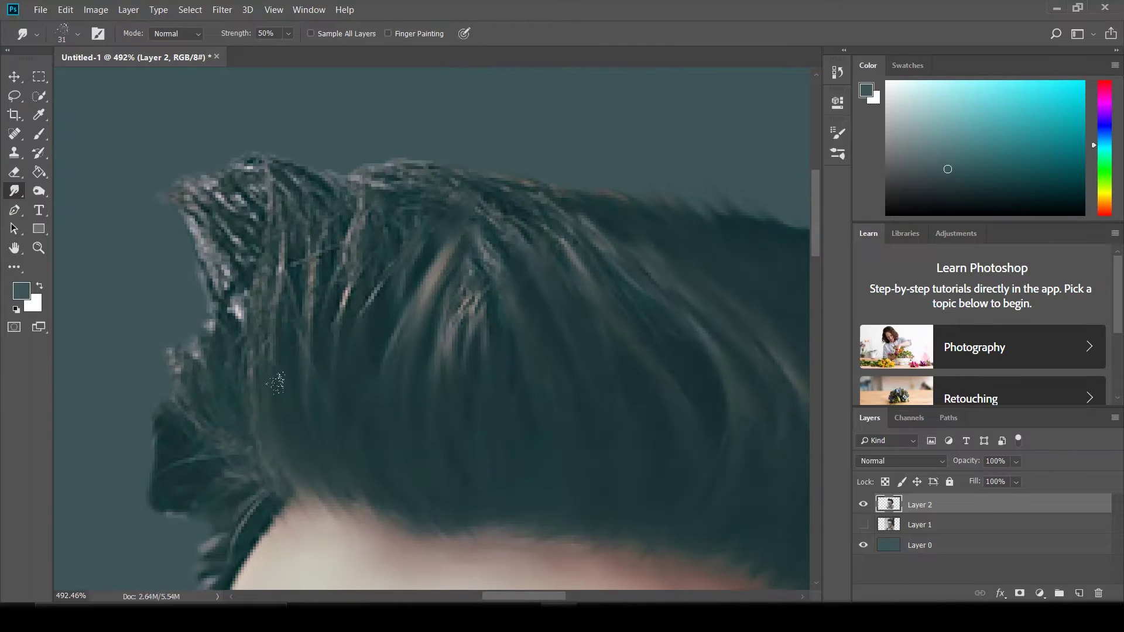
drag(457, 340, 470, 404)
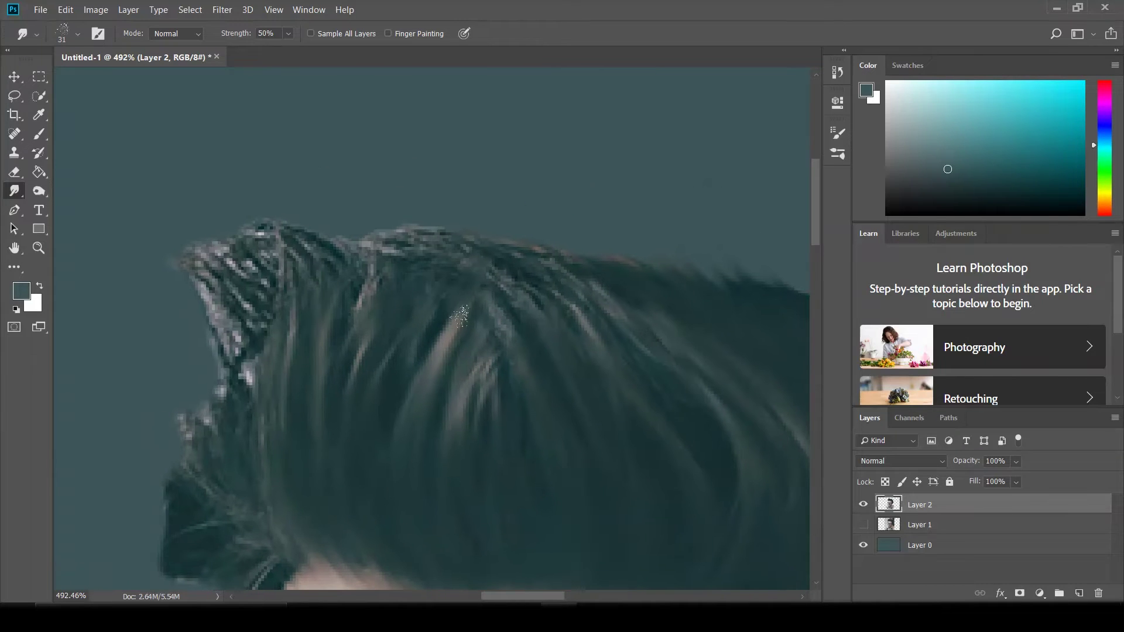
drag(406, 193, 566, 312)
drag(263, 281, 199, 237)
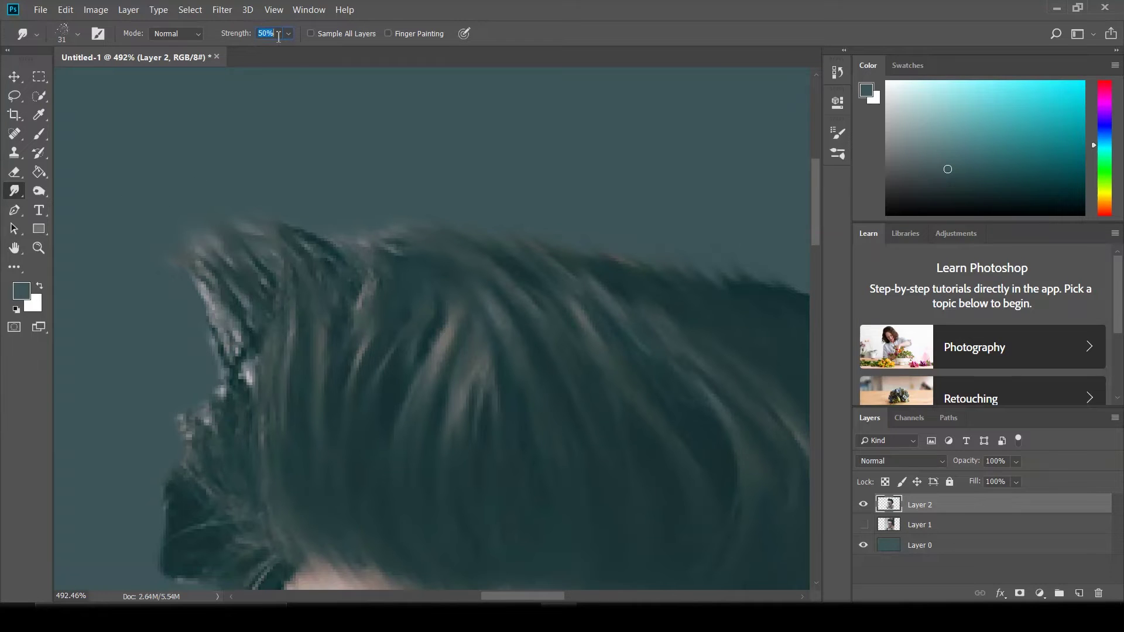
At 75% smudge strength, feather the top-left hair edge into the teal background
text(07)
scroll(386, 384, left, 2)
drag(317, 306, 201, 156)
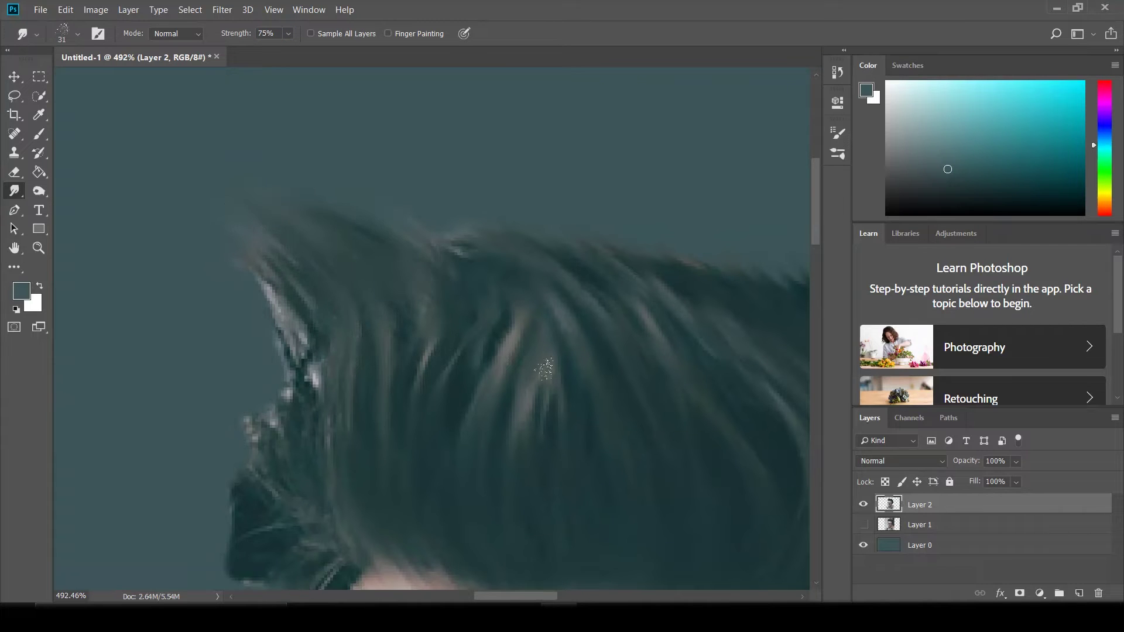
scroll(539, 156, down, 3)
scroll(539, 156, left, 3)
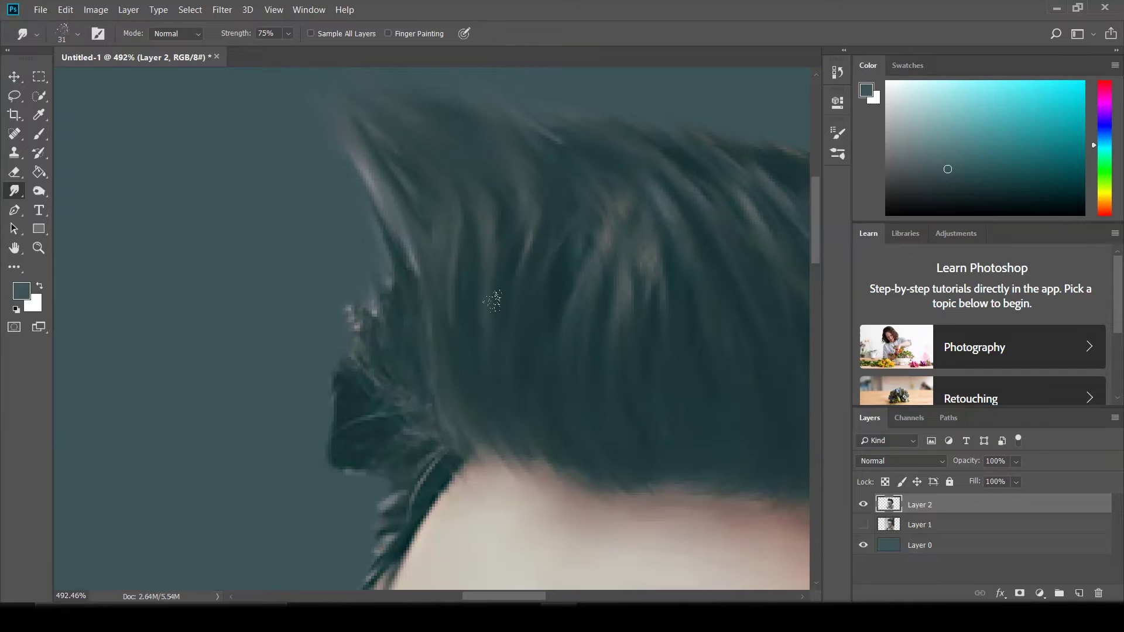
scroll(578, 304, left, 2)
scroll(577, 304, down, 3)
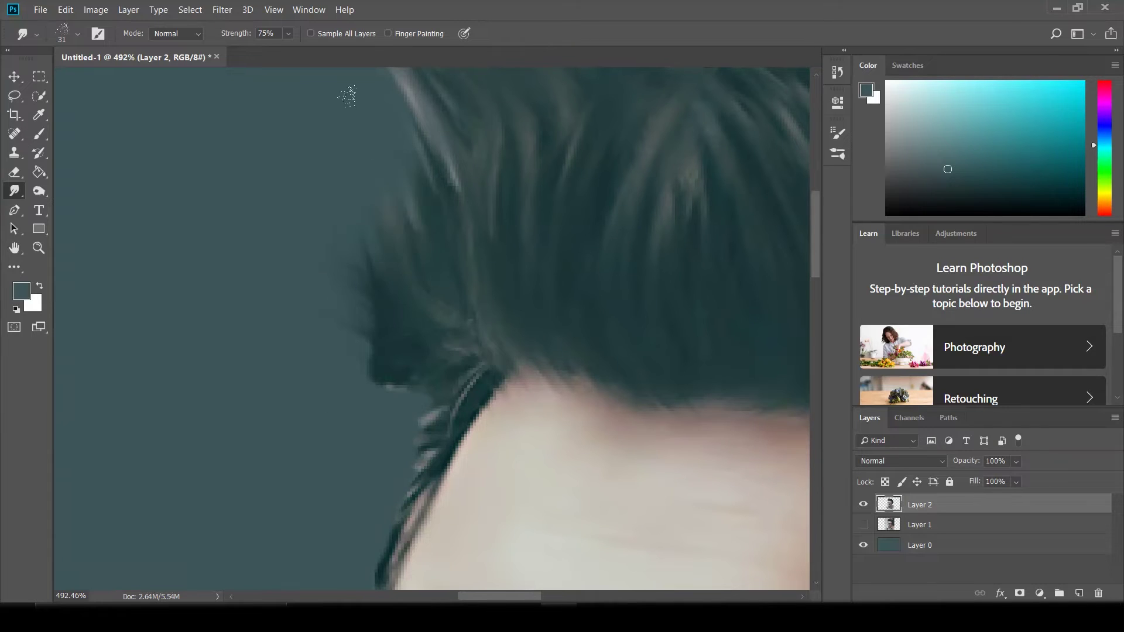
scroll(439, 284, down, 3)
scroll(439, 283, left, 1)
Smudge stray strands along the left hair edge and pull dark hair outward into the teal
mouse_move(449, 239)
mouse_down()
mouse_move(413, 284)
mouse_move(366, 281)
mouse_up()
drag(445, 316, 338, 411)
right_click(497, 310)
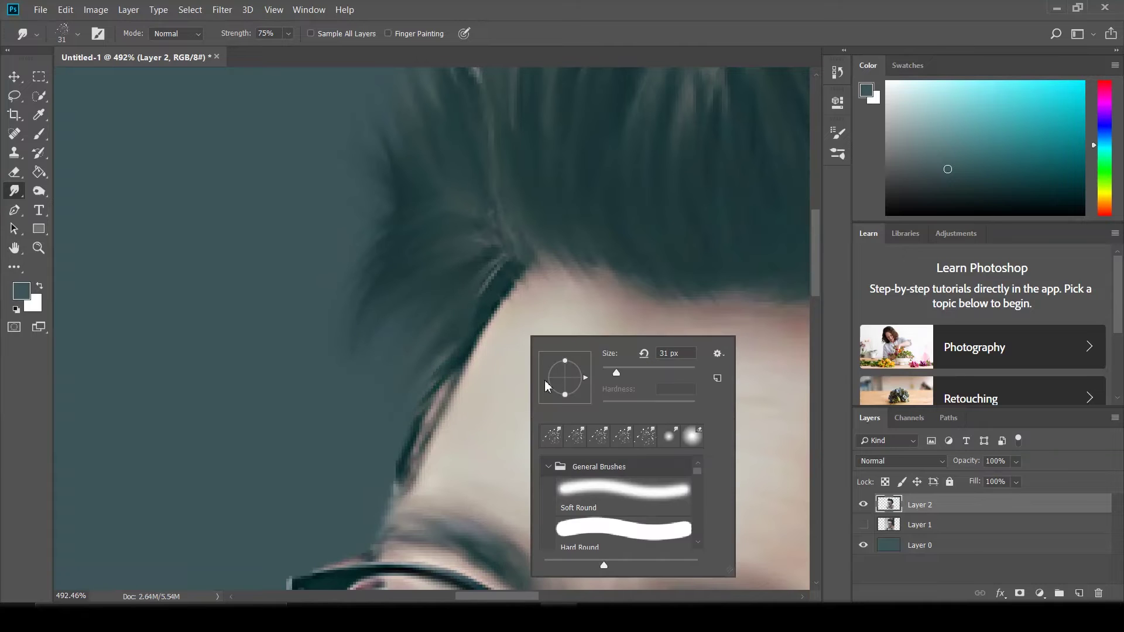
key(Escape)
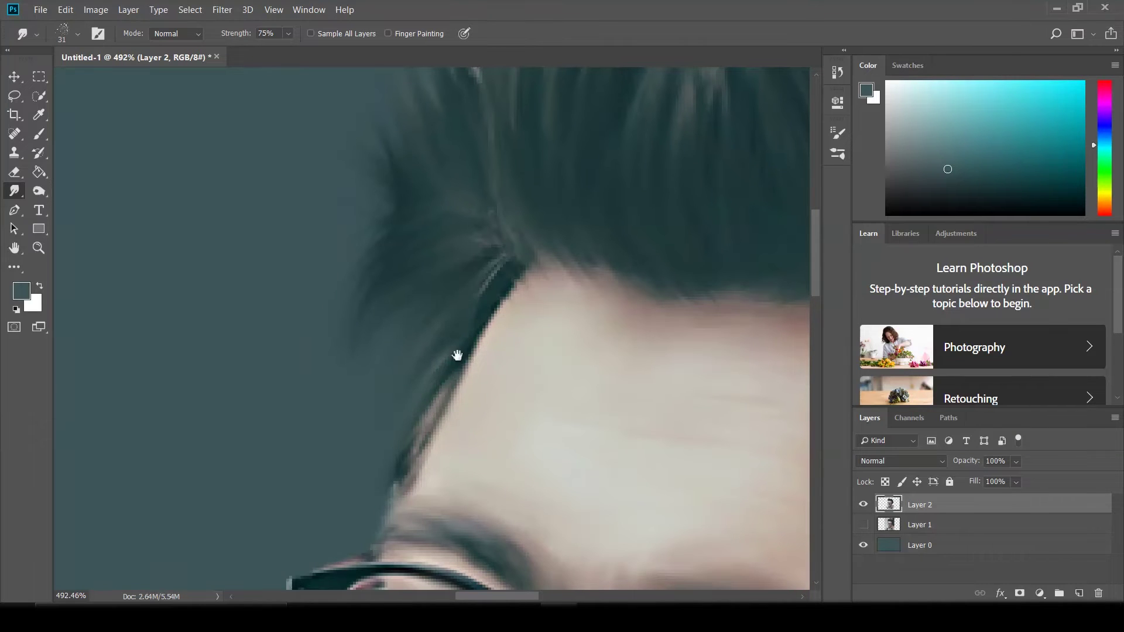
scroll(410, 369, up, 1)
scroll(363, 315, down, 2)
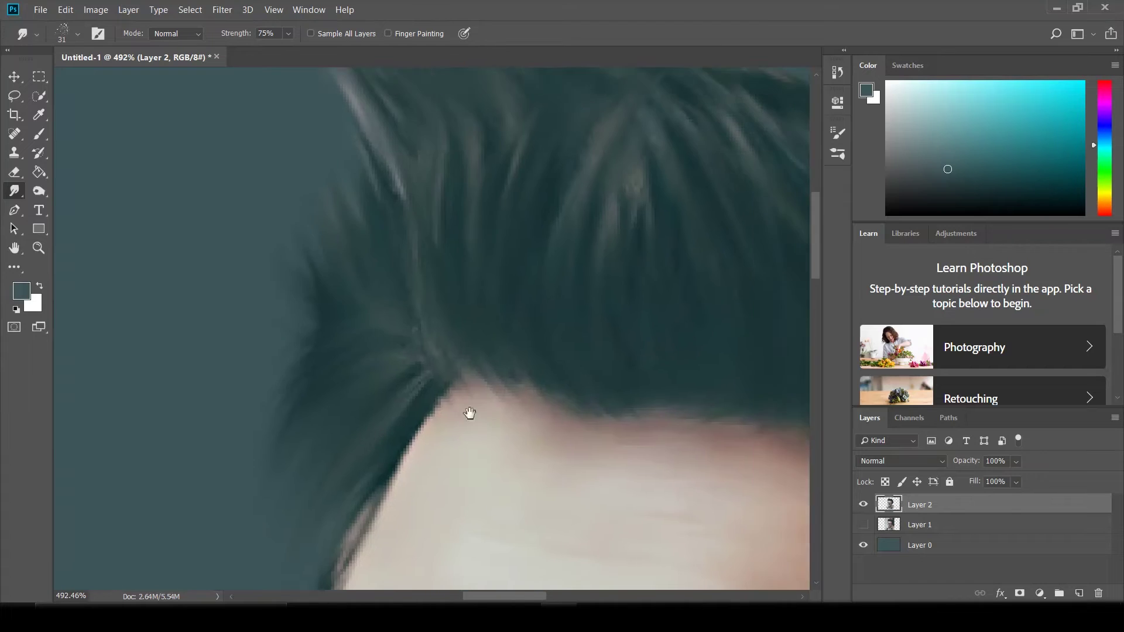
scroll(467, 409, down, 3)
scroll(339, 419, up, 3)
drag(441, 403, 252, 443)
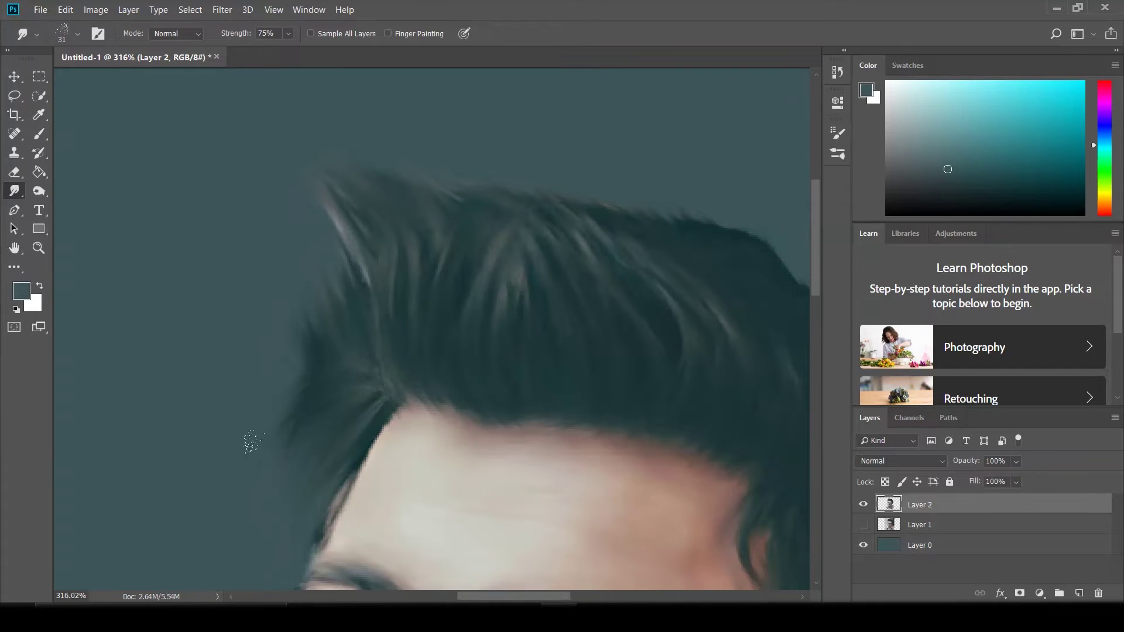
scroll(411, 305, down, 3)
drag(411, 305, 445, 281)
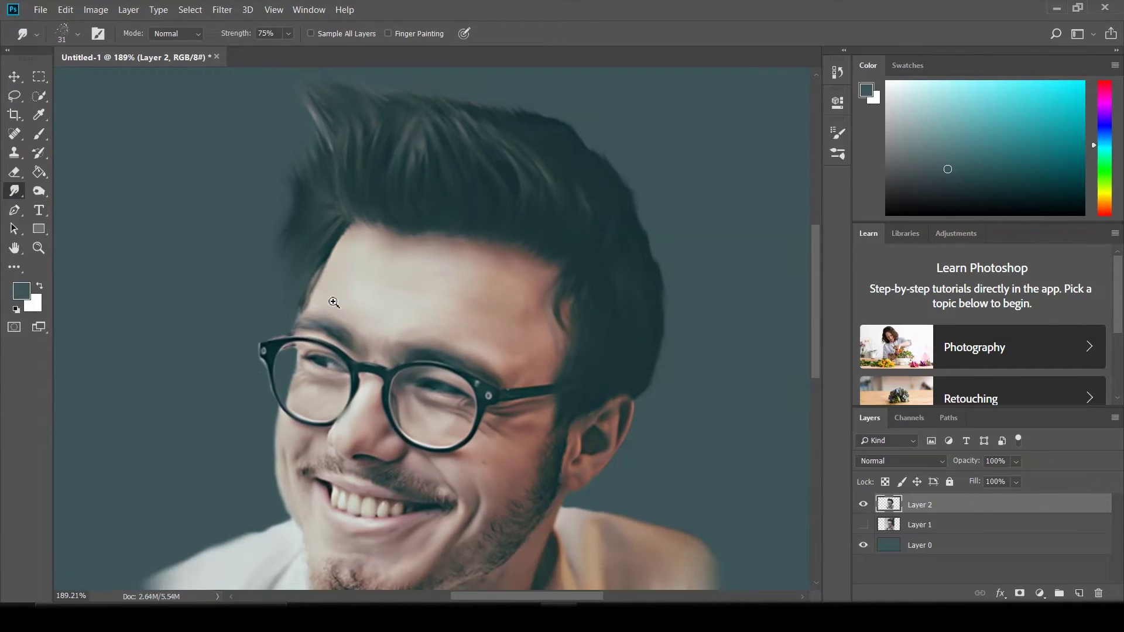
Smear the beard tones upward along the jaw edge
scroll(410, 297, up, 1)
scroll(571, 342, up, 2)
scroll(585, 324, up, 2)
scroll(501, 355, up, 2)
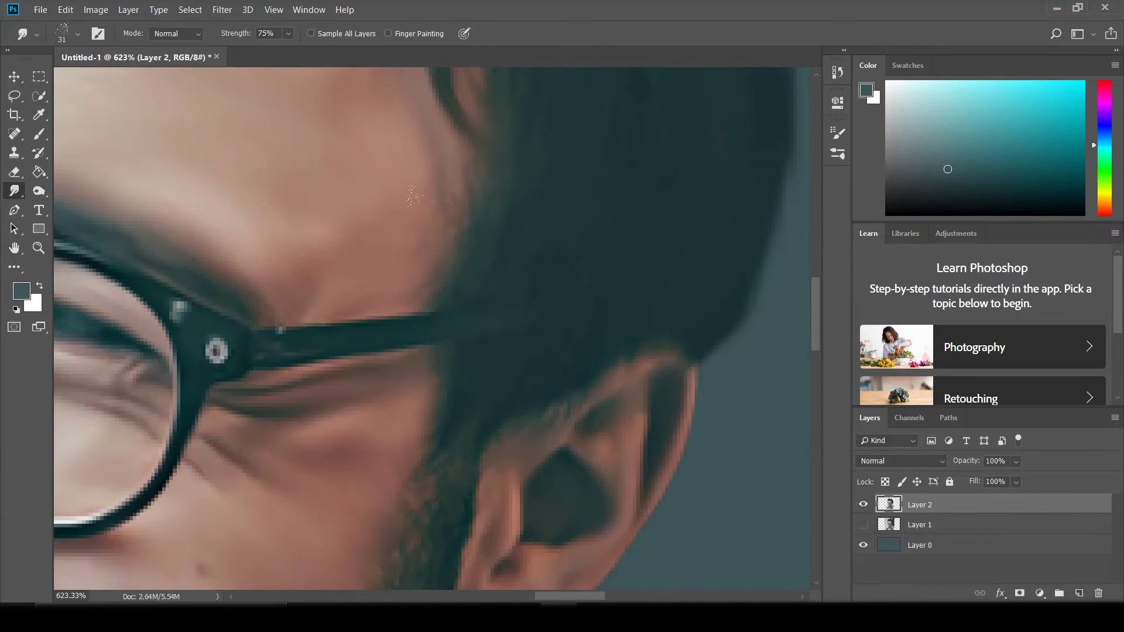
scroll(582, 427, down, 1)
scroll(527, 410, down, 2)
drag(392, 407, 415, 284)
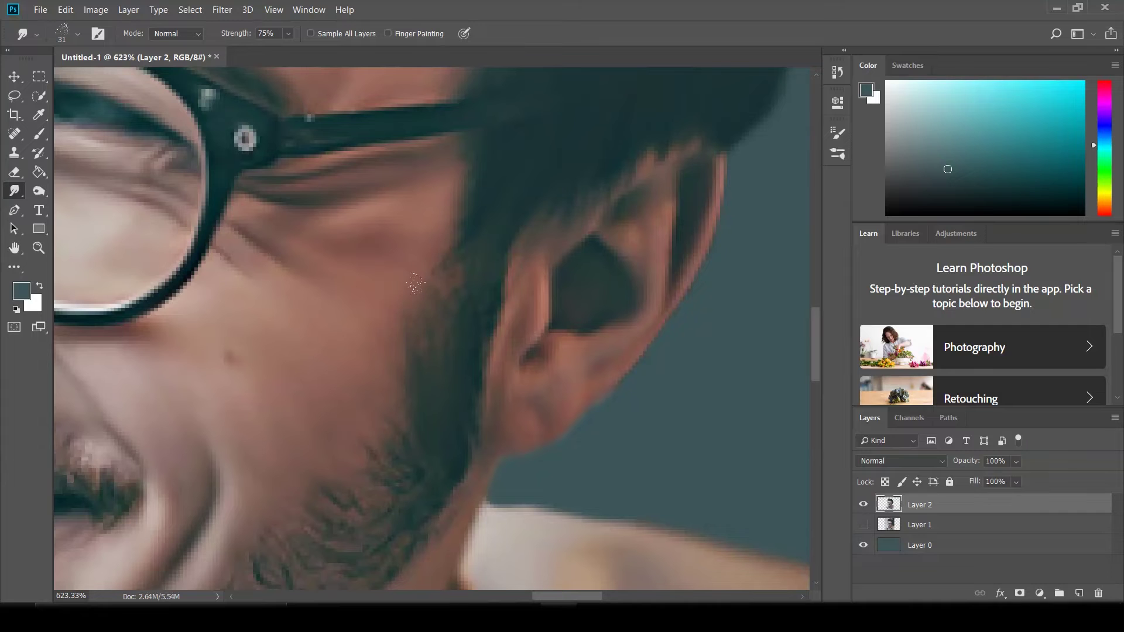
scroll(456, 263, down, 2)
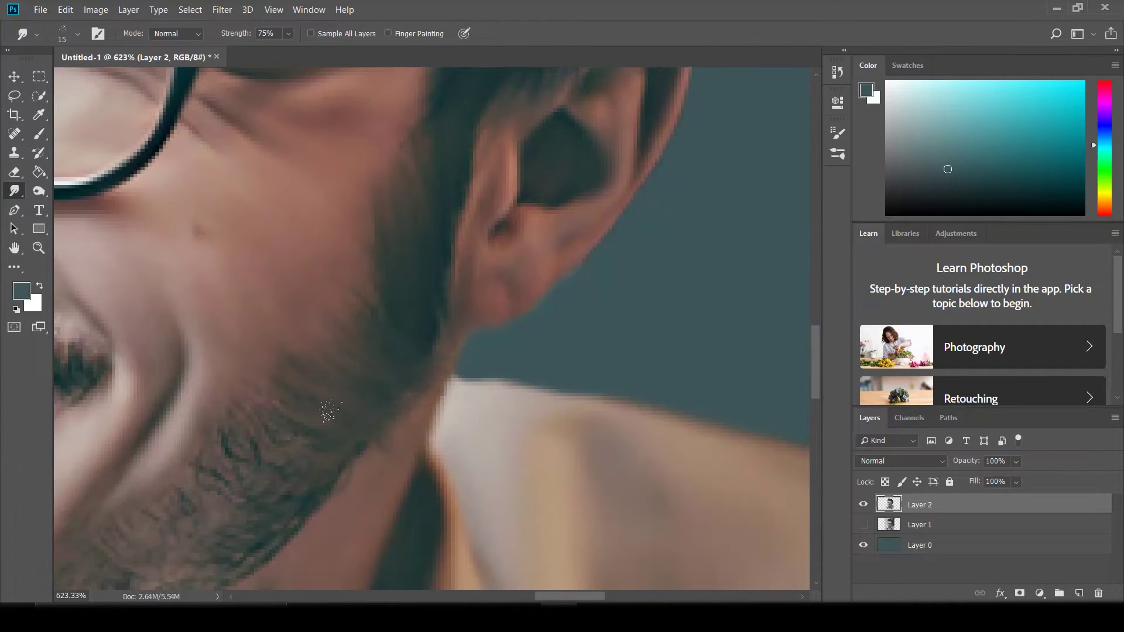
scroll(460, 394, down, 2)
scroll(460, 394, left, 2)
drag(318, 395, 394, 372)
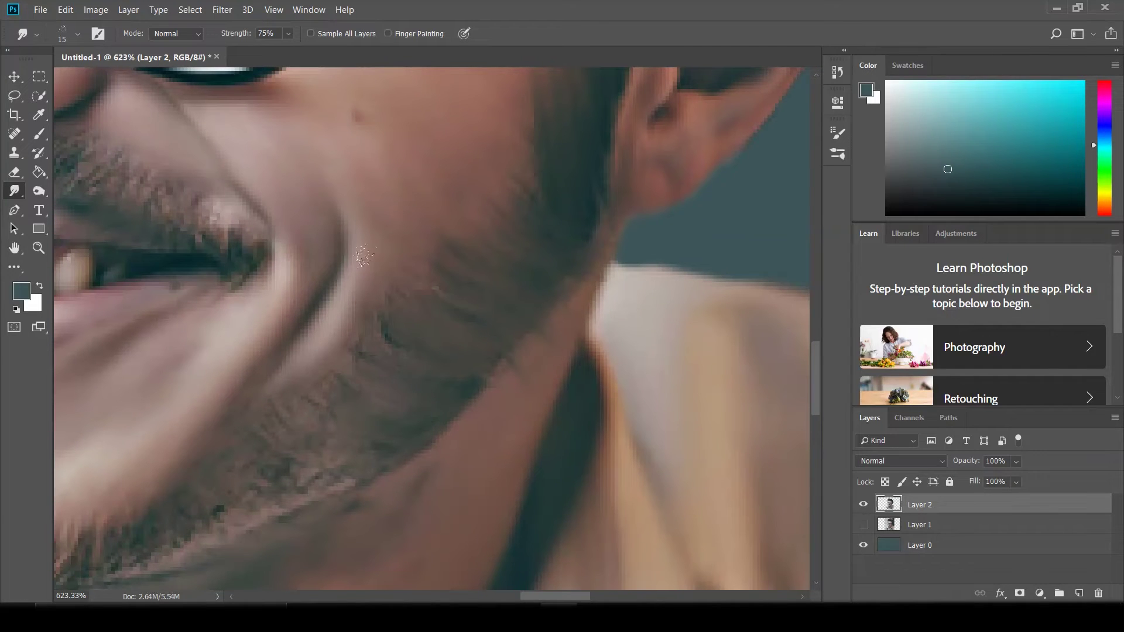
Blend the dark chin patch and the speckled jaw patch into the surrounding skin
scroll(405, 345, left, 2)
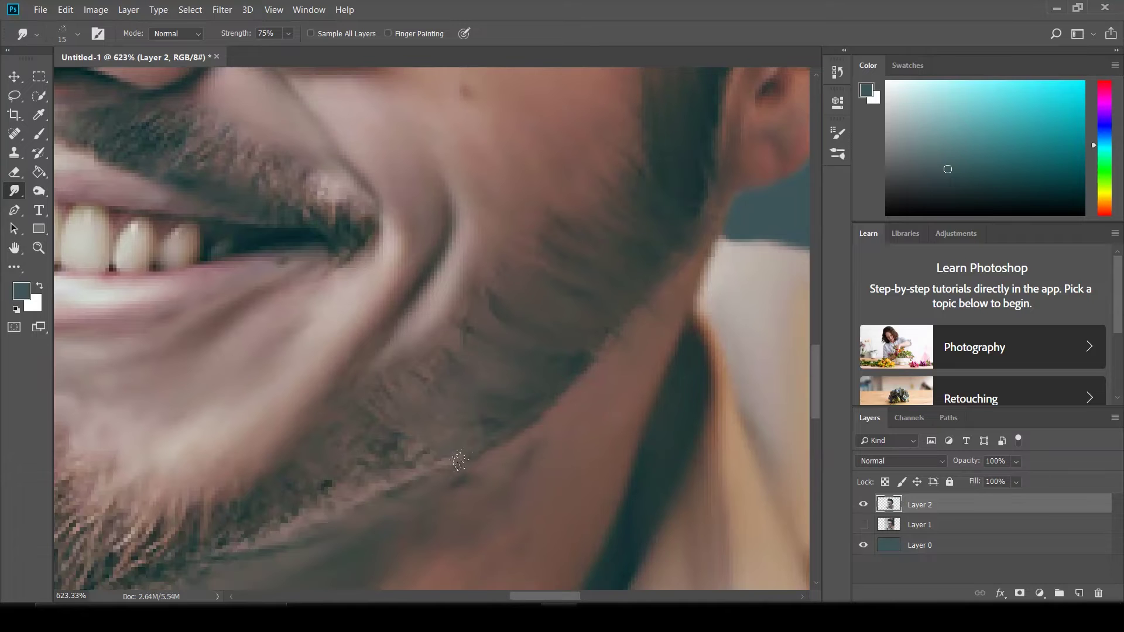
scroll(639, 314, down, 1)
scroll(639, 314, left, 2)
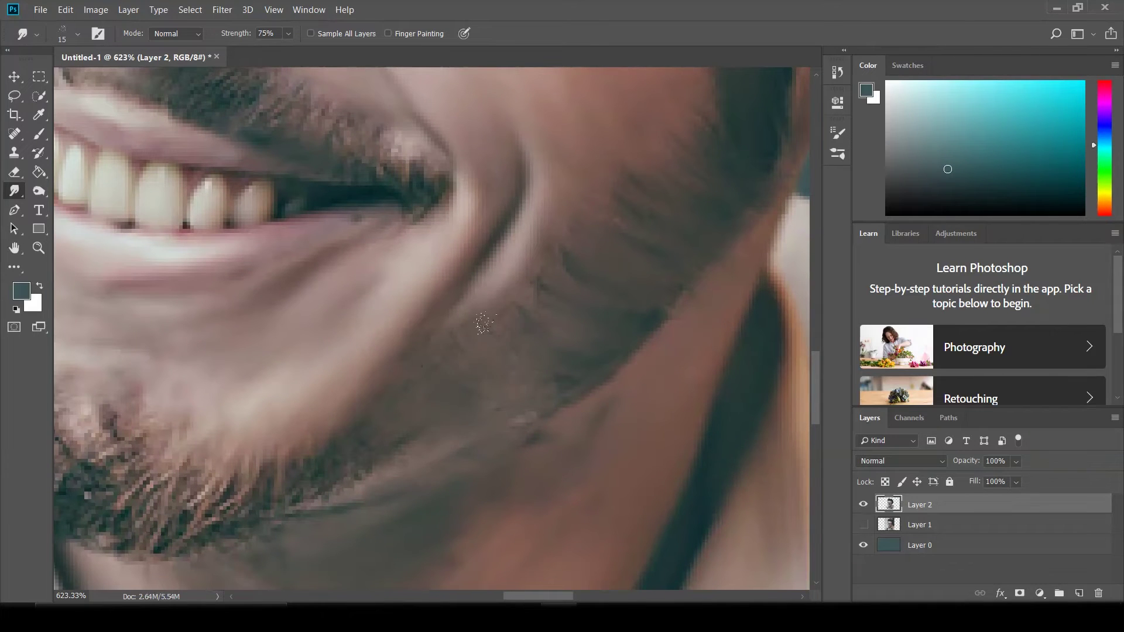
scroll(433, 410, down, 5)
scroll(611, 288, up, 4)
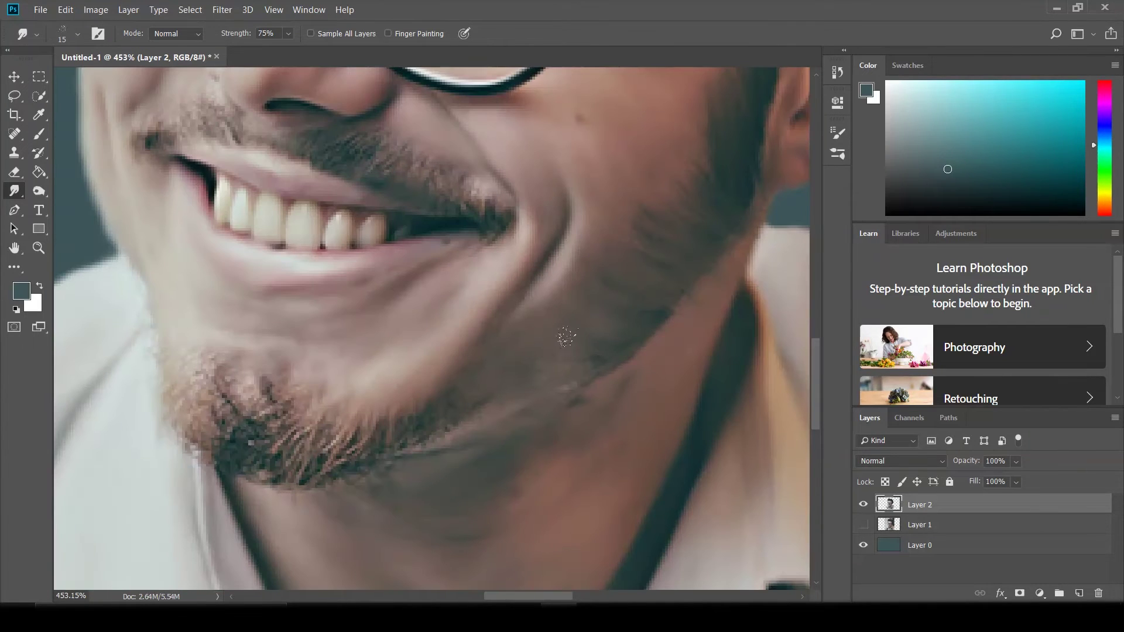
scroll(465, 282, down, 2)
scroll(501, 369, up, 4)
scroll(509, 346, down, 2)
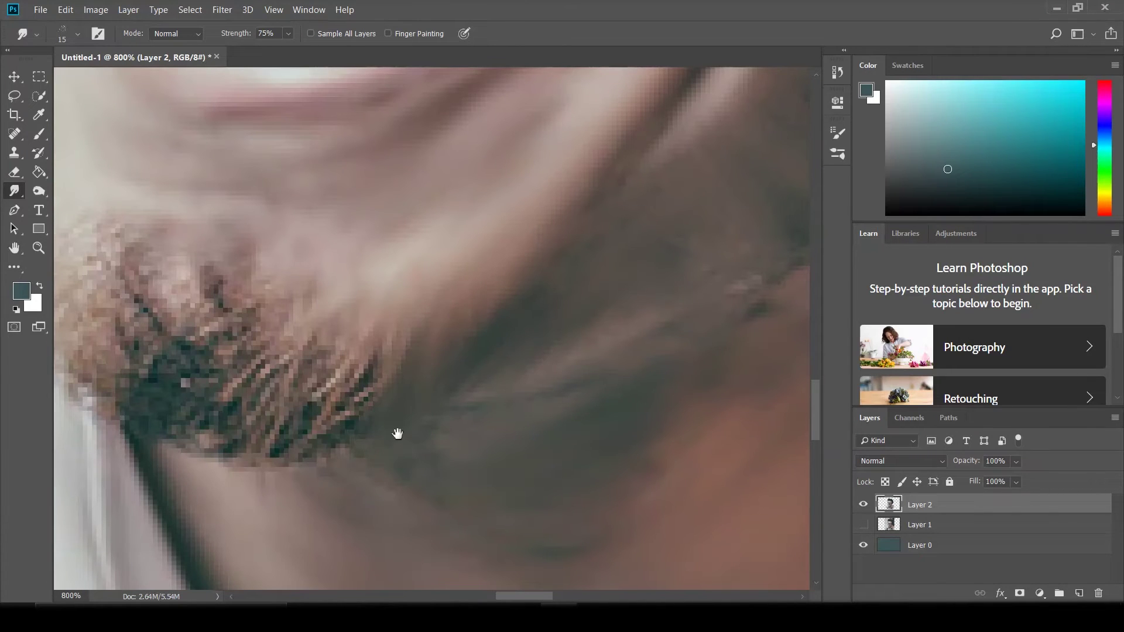
scroll(515, 354, left, 3)
scroll(514, 354, up, 1)
drag(497, 397, 620, 411)
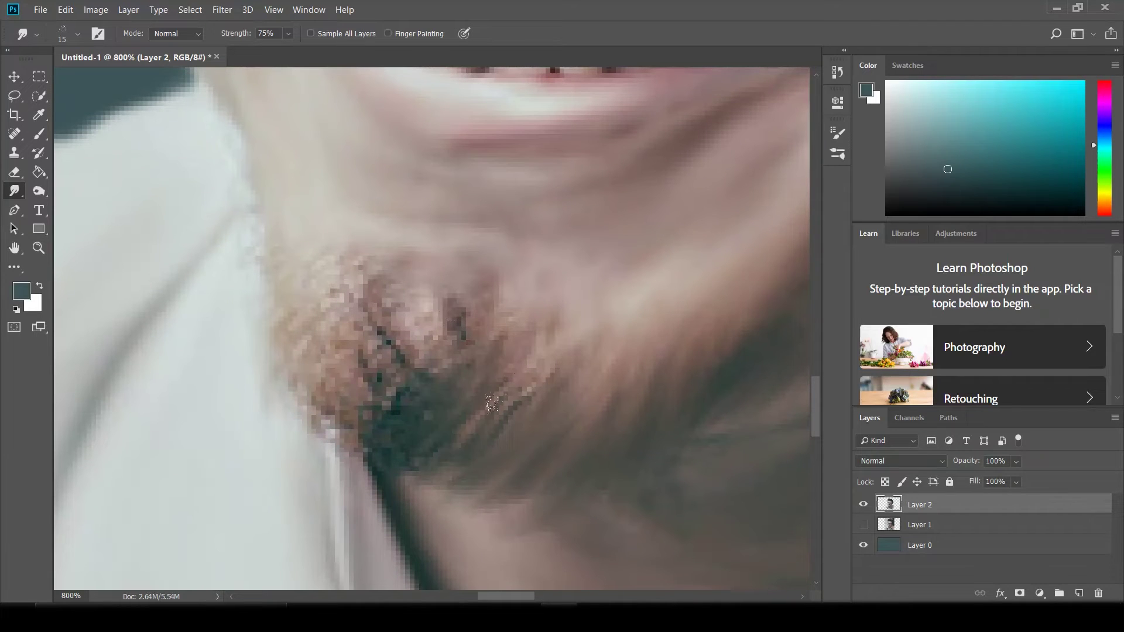
mouse_move(293, 310)
mouse_down()
mouse_move(372, 296)
mouse_move(512, 328)
mouse_up()
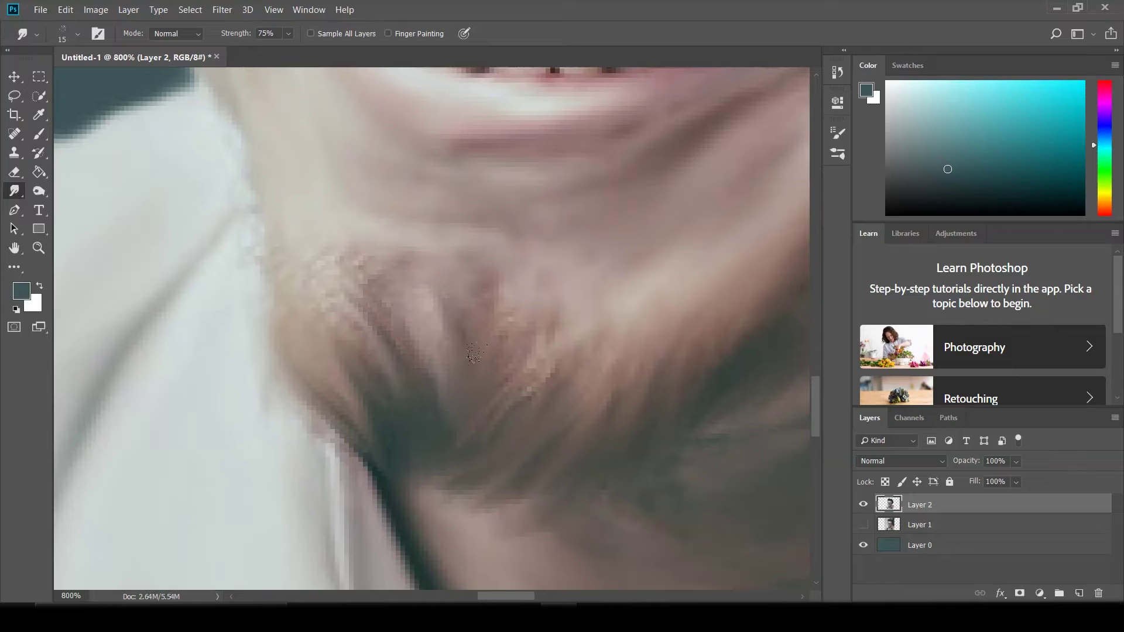
drag(369, 252, 337, 302)
Reposition the view to center on the mouth, nose and glasses
scroll(337, 301, up, 2)
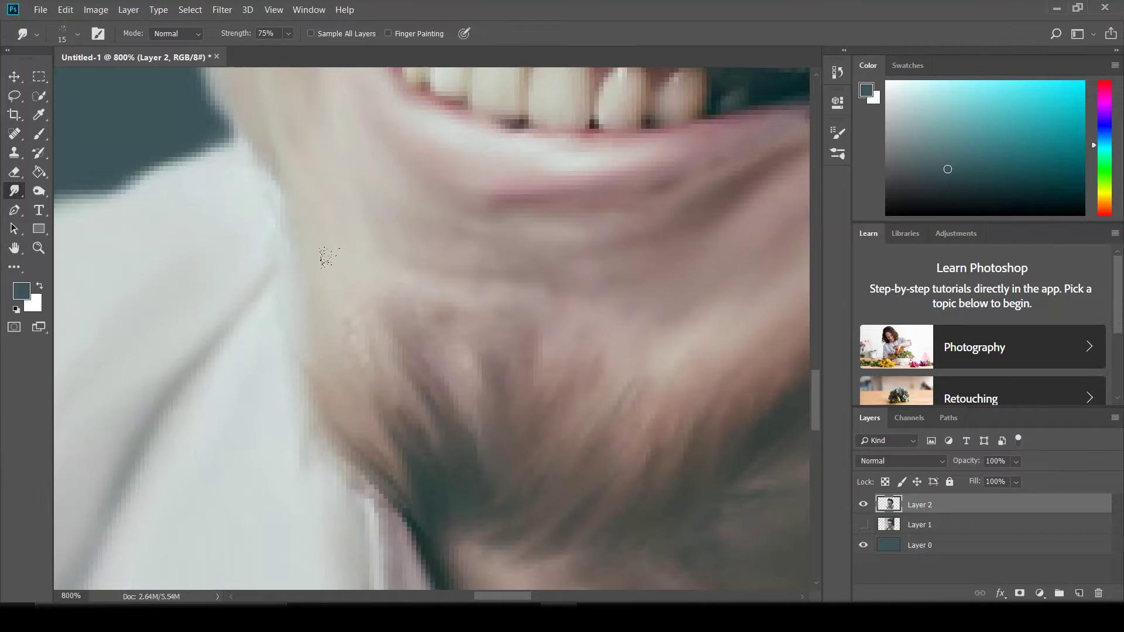
scroll(358, 301, down, 3)
drag(326, 406, 346, 301)
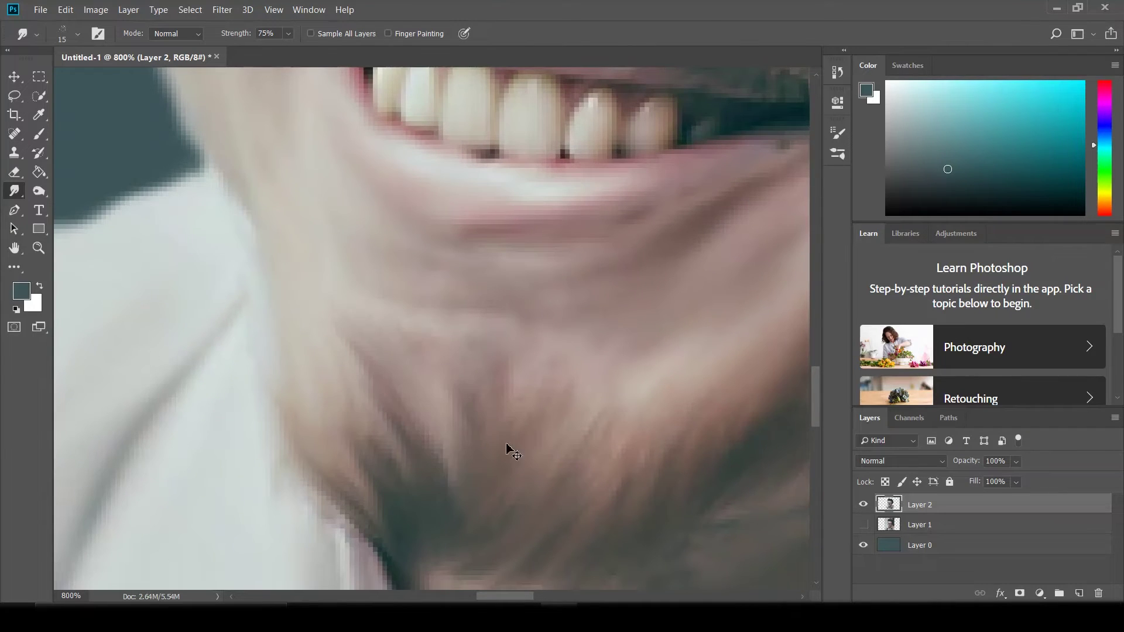
scroll(348, 410, down, 3)
drag(348, 410, 314, 404)
scroll(583, 337, down, 3)
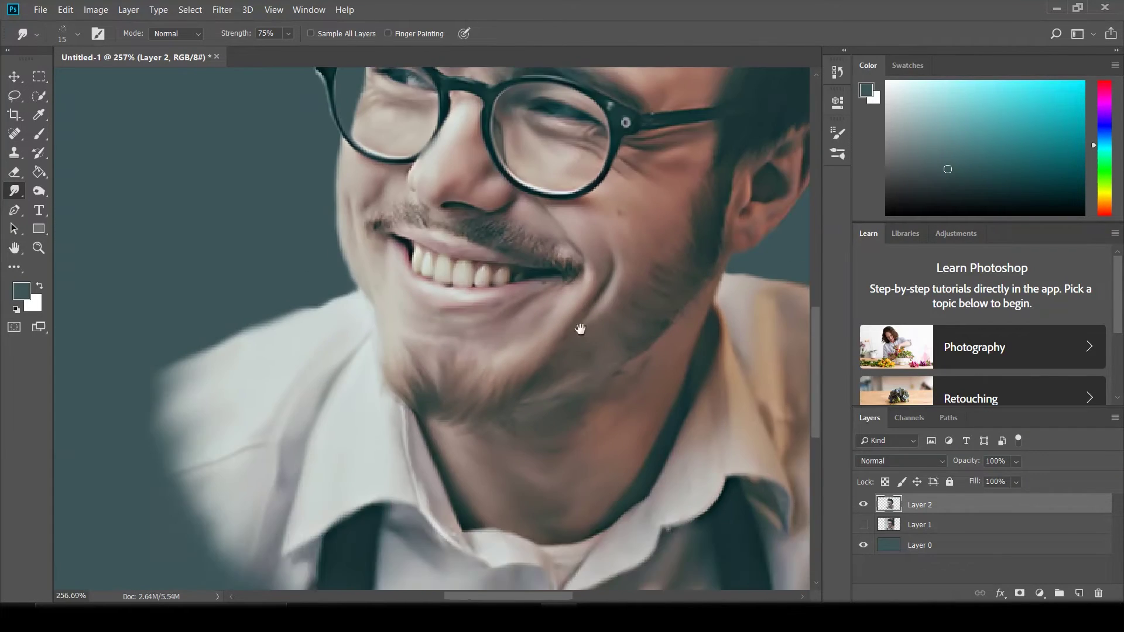
scroll(567, 379, up, 4)
scroll(544, 366, up, 1)
drag(542, 356, 532, 363)
scroll(580, 354, up, 2)
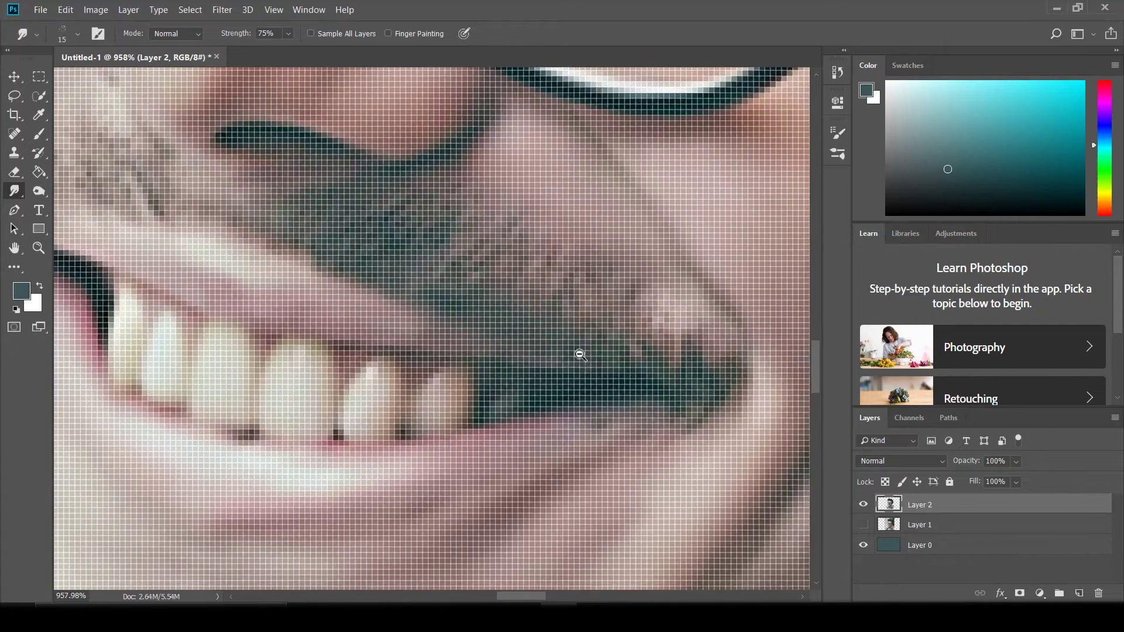
Around the mustache, lower smudge strength to 25% and check the brush size options
scroll(580, 354, up, 1)
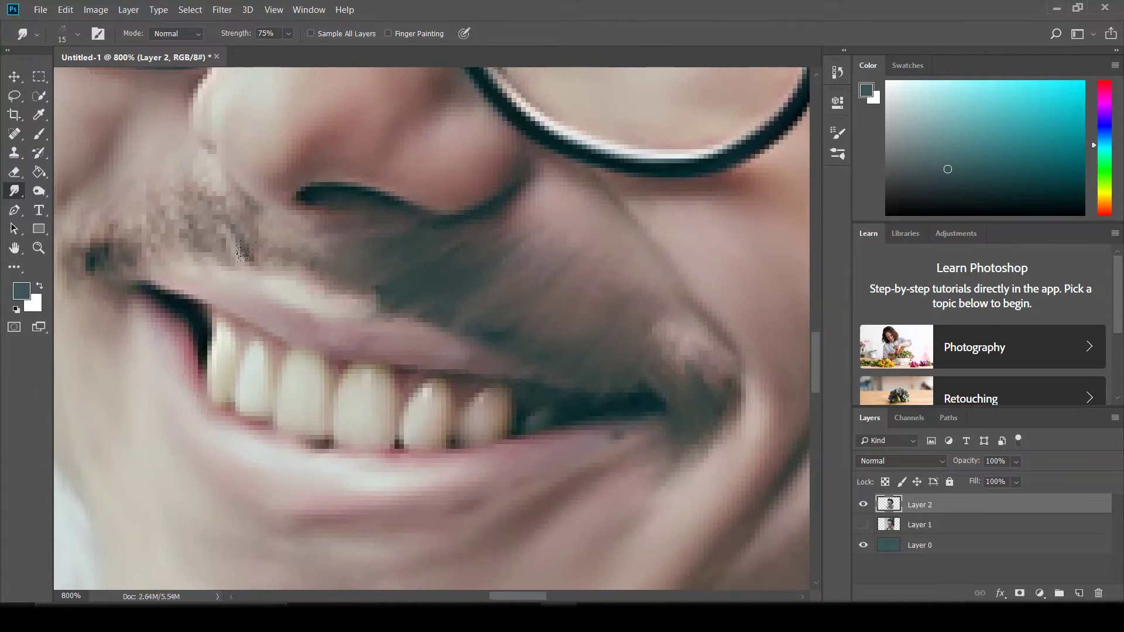
drag(213, 258, 234, 281)
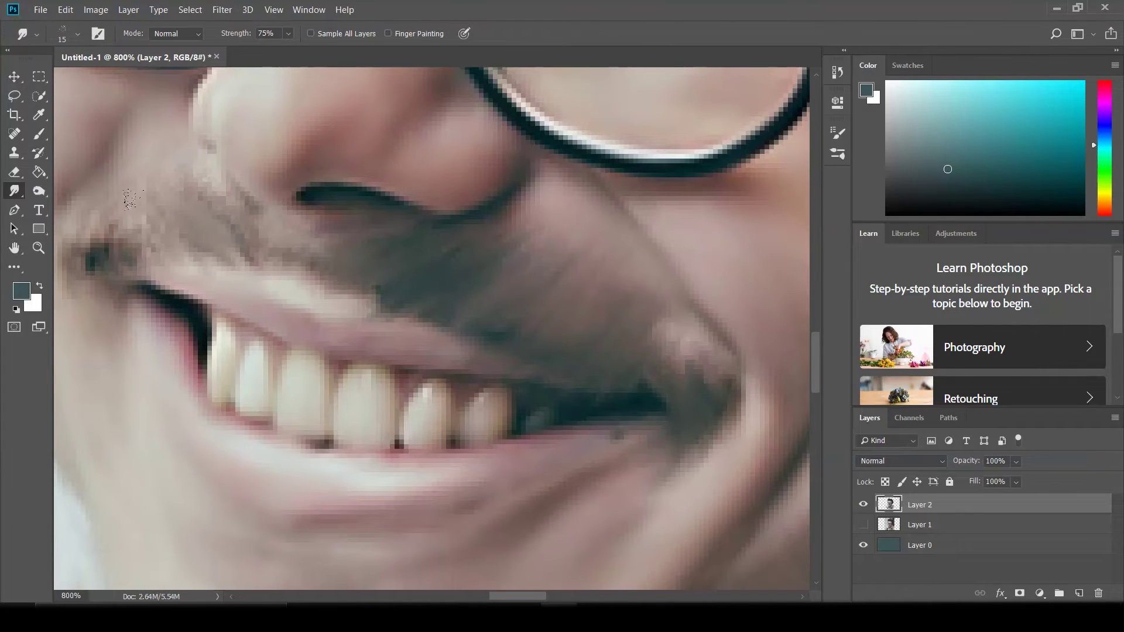
drag(167, 221, 249, 236)
key(2)
key(5)
right_click(259, 234)
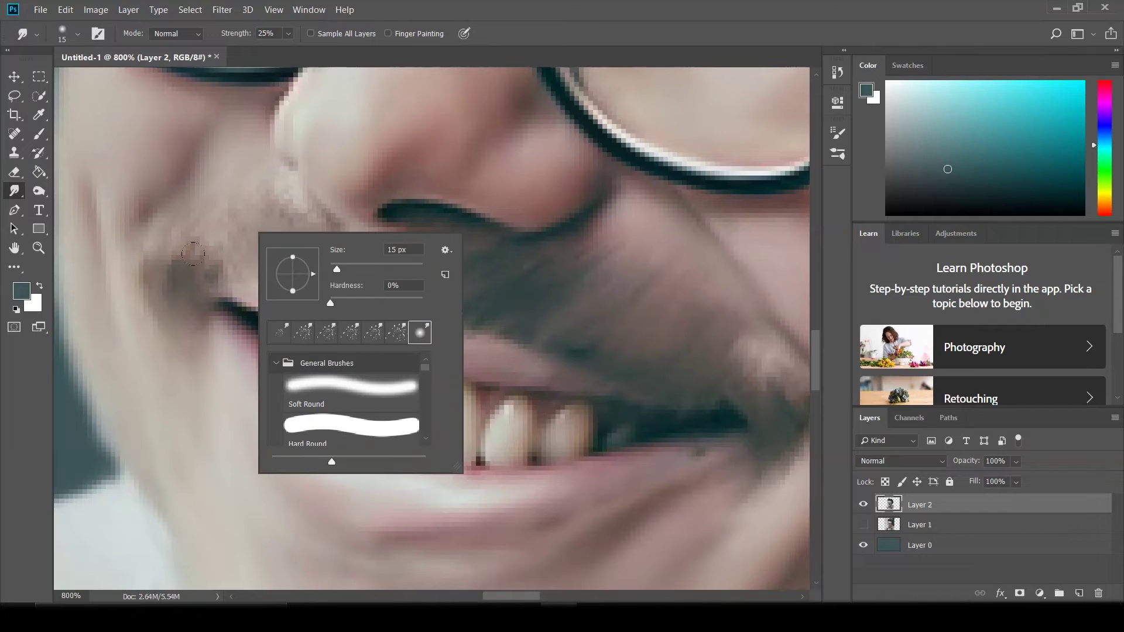
key(Escape)
Smudge the dark mouth-corner patch of the mustache into the skin
drag(199, 245, 175, 272)
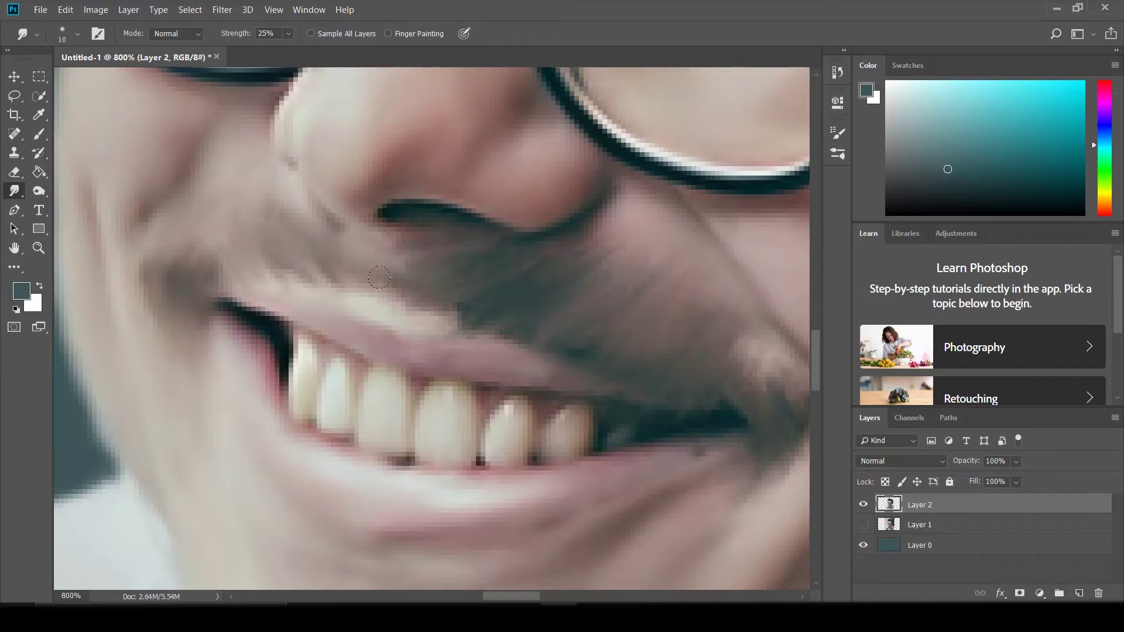
drag(734, 439, 566, 463)
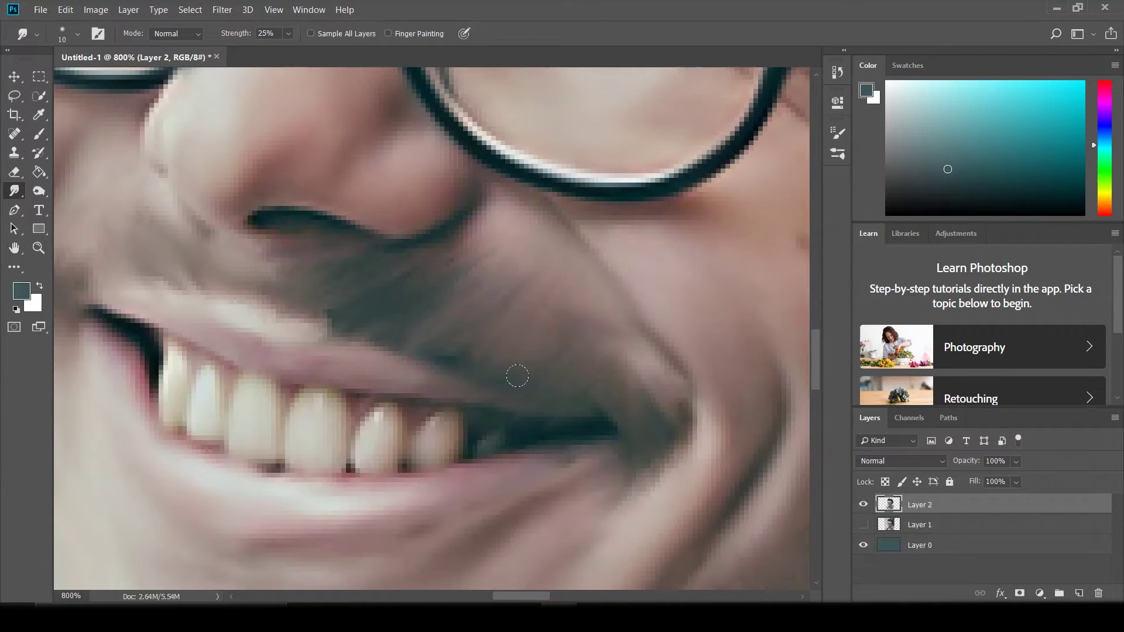
scroll(538, 322, down, 3)
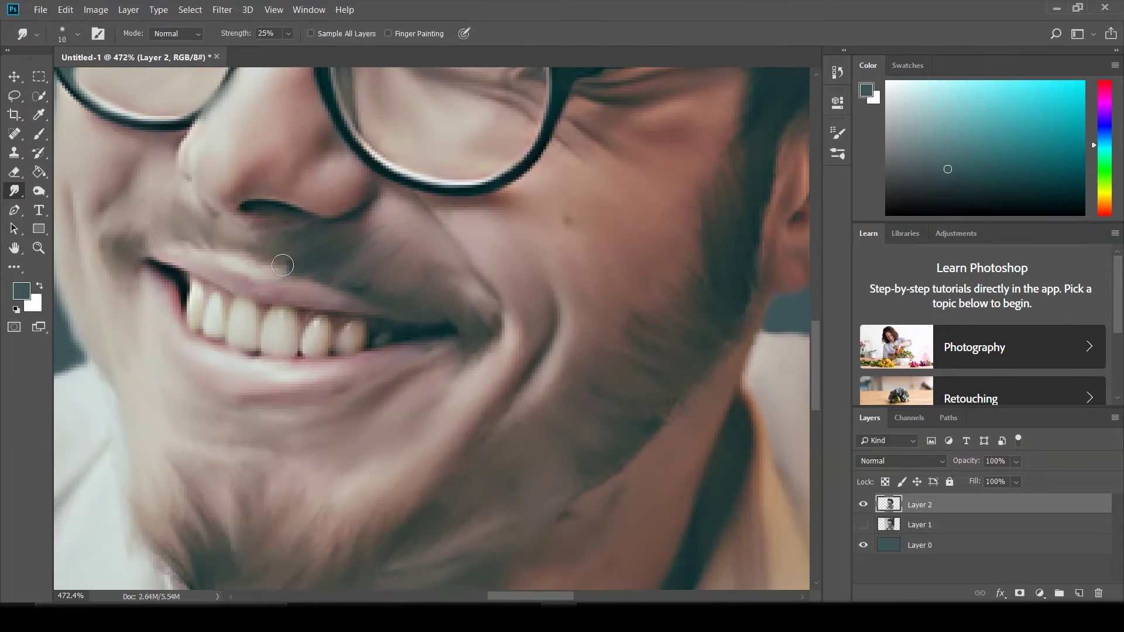
Work over the jaw, collar and forehead edges, then zoom back out over the portrait
scroll(238, 364, right, 5)
scroll(494, 317, up, 3)
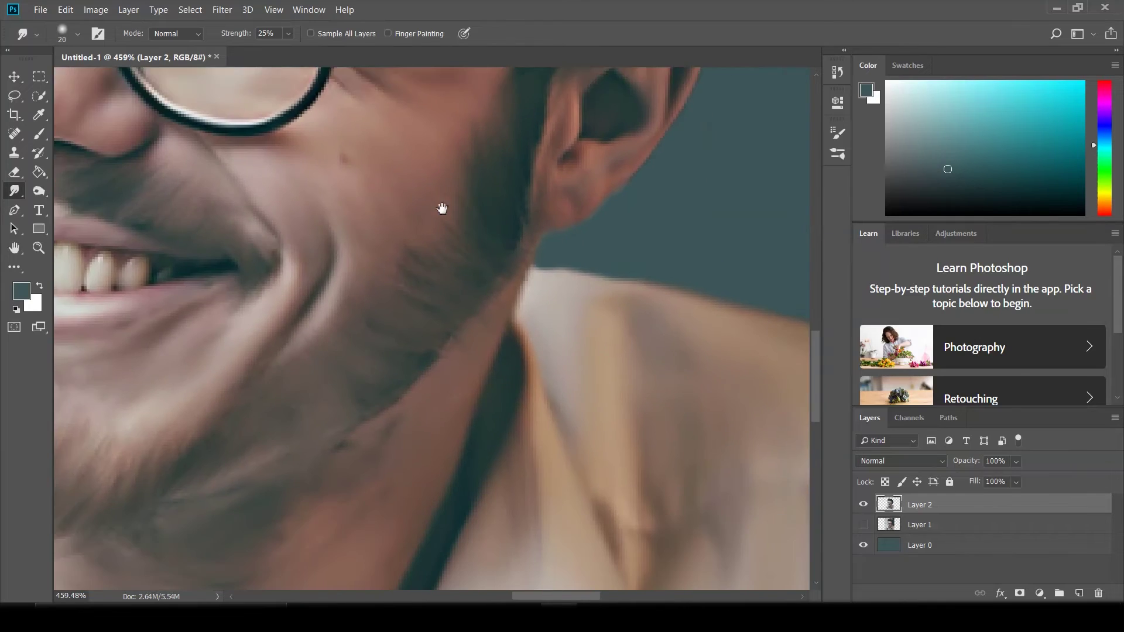
drag(505, 323, 465, 309)
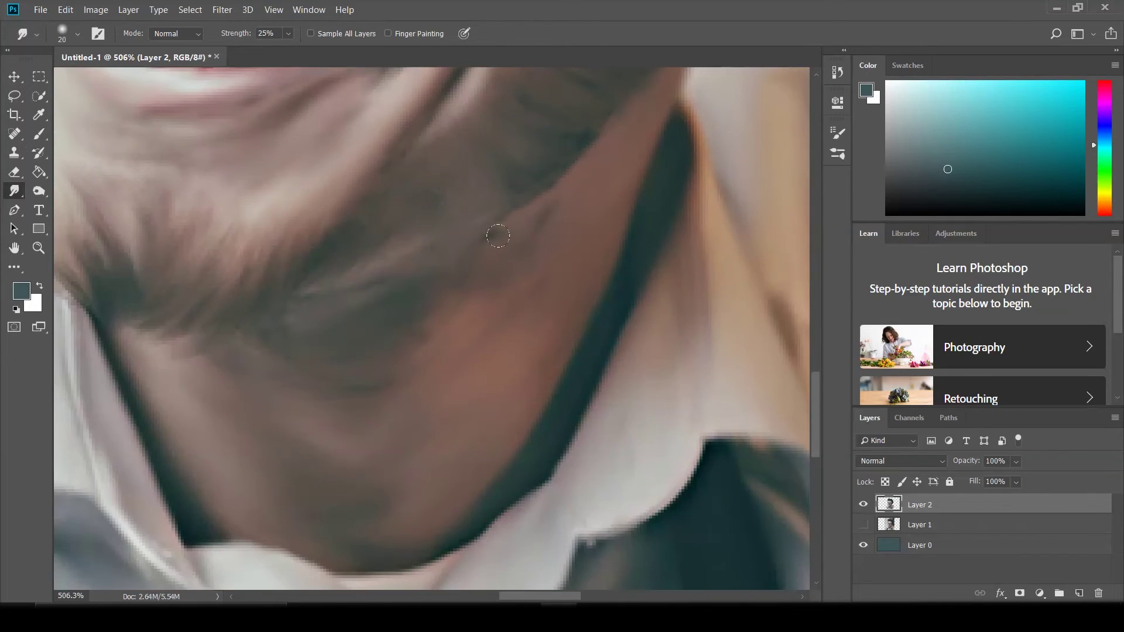
scroll(434, 342, up, 5)
scroll(434, 344, down, 1)
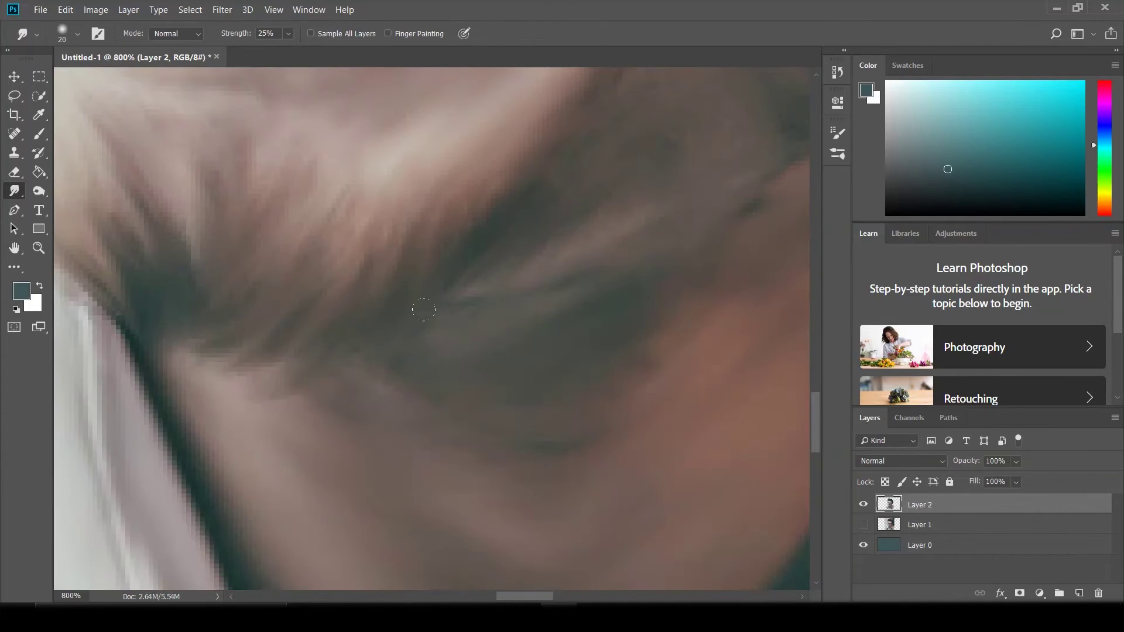
scroll(520, 264, down, 3)
mouse_move(391, 264)
mouse_down()
mouse_move(562, 276)
mouse_move(400, 269)
mouse_up()
scroll(400, 269, up, 3)
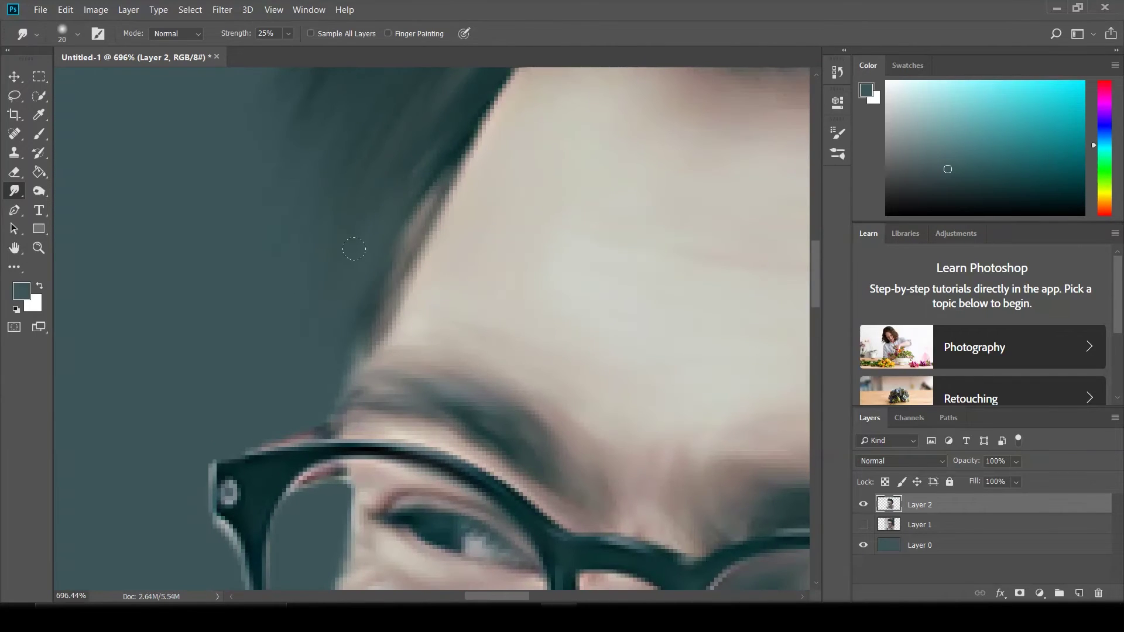
scroll(208, 281, down, 3)
scroll(209, 281, down, 2)
scroll(369, 311, down, 2)
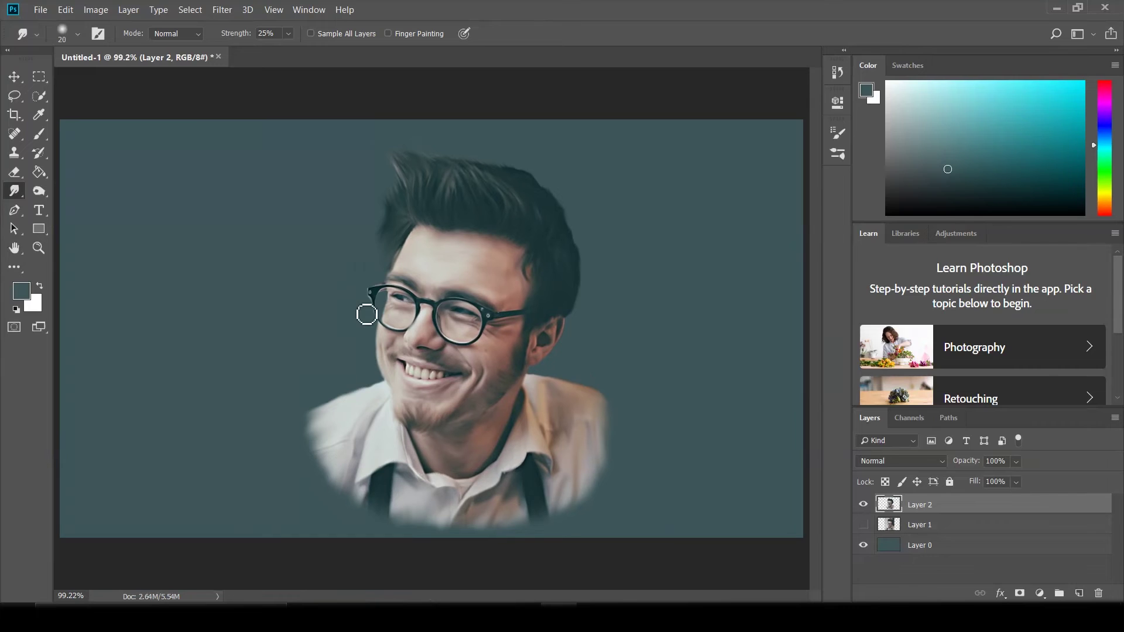
On Layer 0, set up a 200 px brush with dark teal sampled near the canvas corner
key(alt+comma)
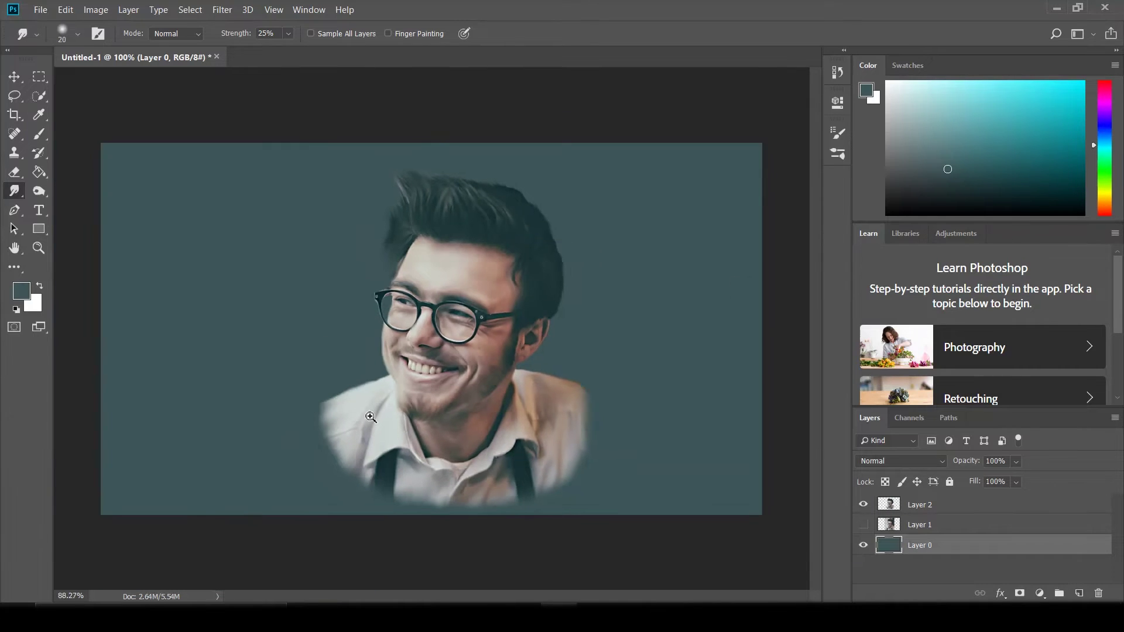
drag(644, 264, 358, 300)
key(b)
alt+click(606, 230)
key(bracketright)
right_click(606, 253)
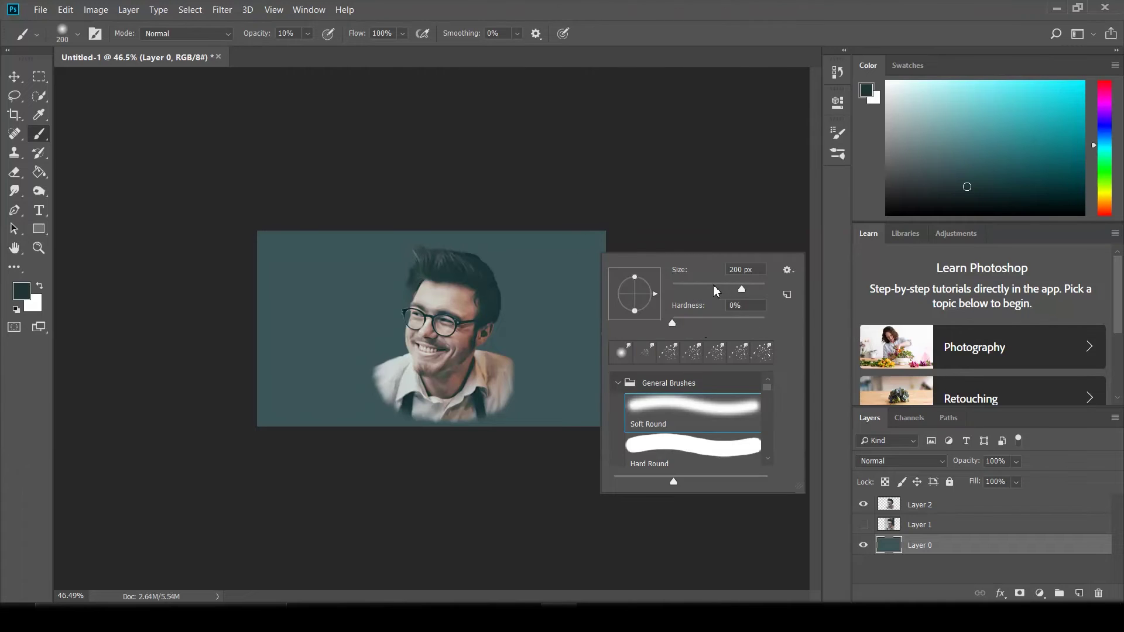
click(597, 221)
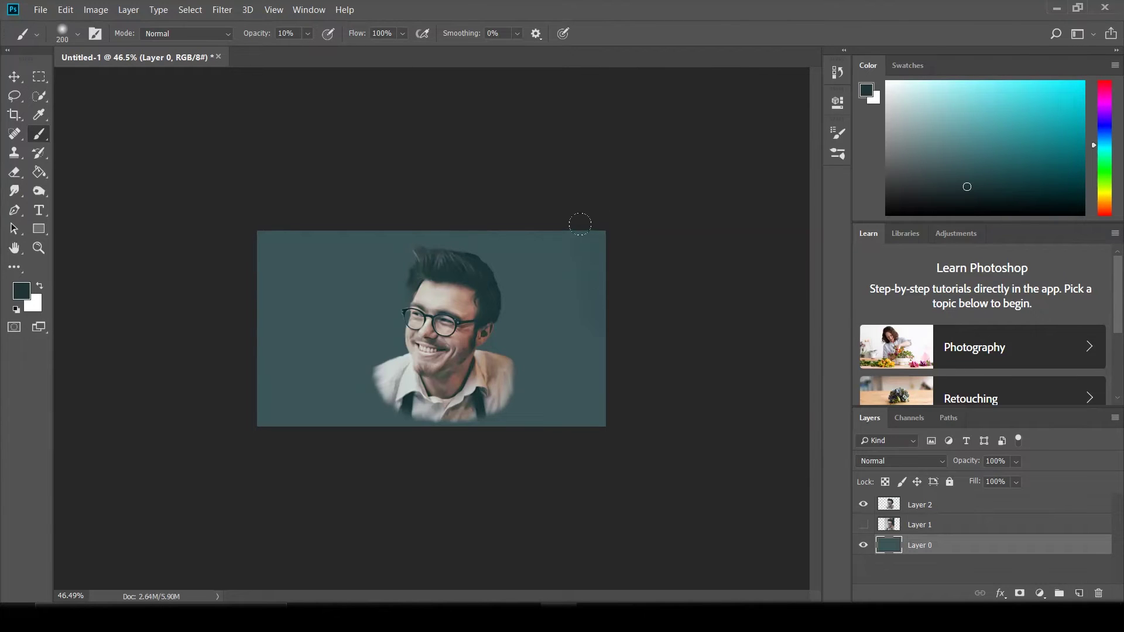
Darken the left and right background edges with dark teal, then paint across around the portrait
mouse_move(598, 234)
mouse_down()
mouse_move(597, 422)
mouse_move(583, 425)
mouse_up()
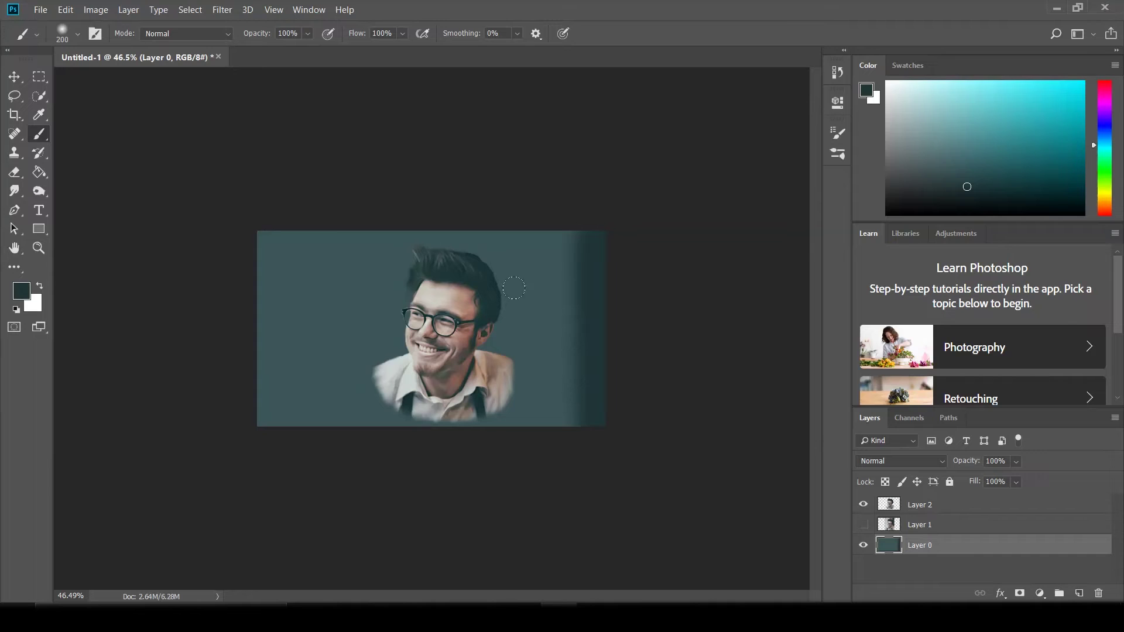
mouse_move(259, 241)
mouse_down()
mouse_move(263, 230)
mouse_move(260, 421)
mouse_up()
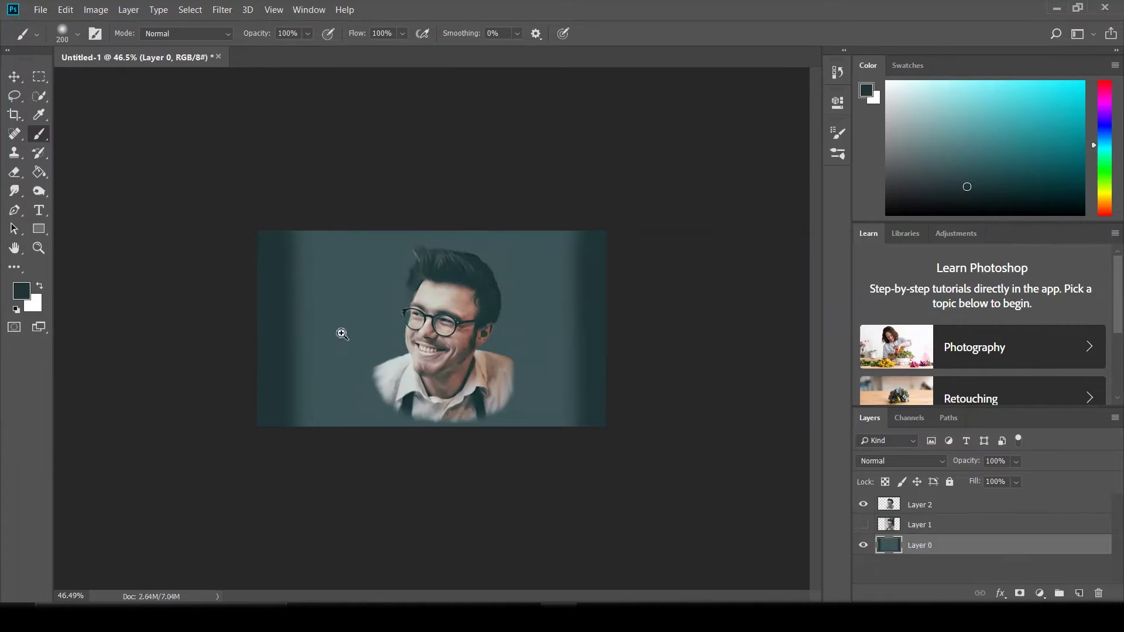
ctrl+click(342, 333)
alt+click(241, 317)
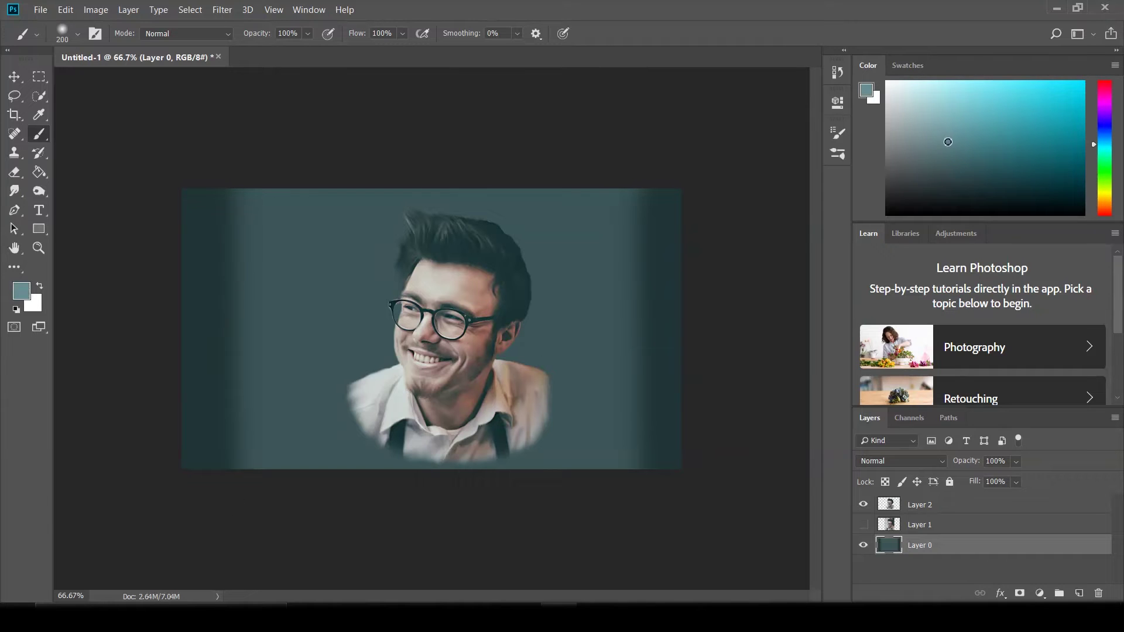
ctrl+click(465, 338)
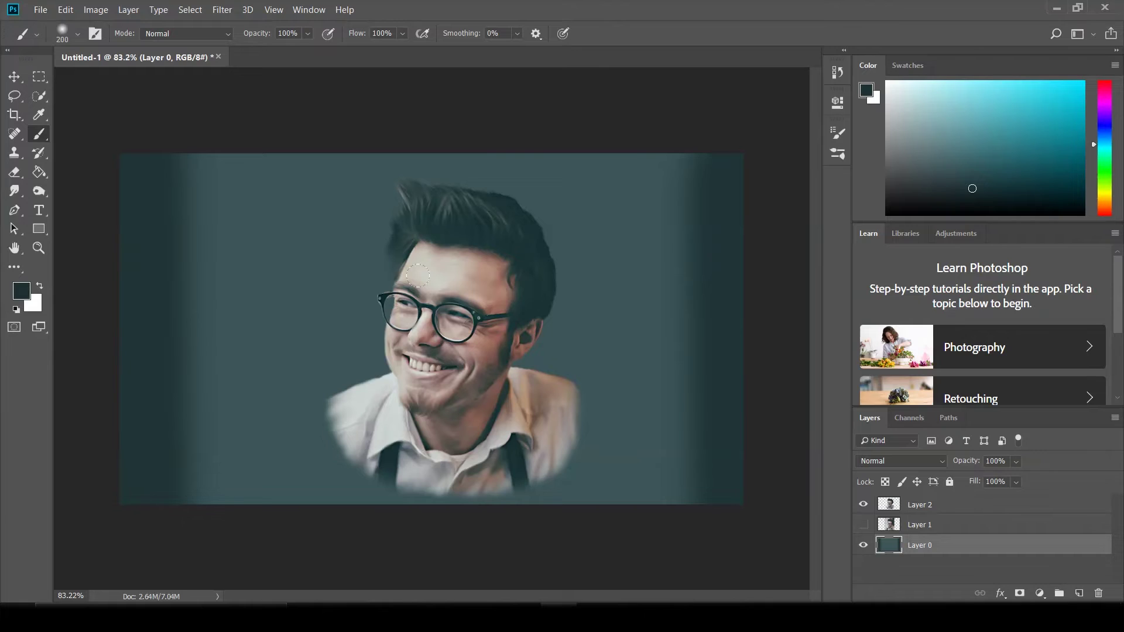
key(bracketright)
key(bracketright)
key(bracketright)
drag(408, 263, 644, 328)
Cover the background in dark teal, then paint a lighter teal glow around the head and shoulders
drag(234, 328, 410, 328)
drag(586, 328, 673, 328)
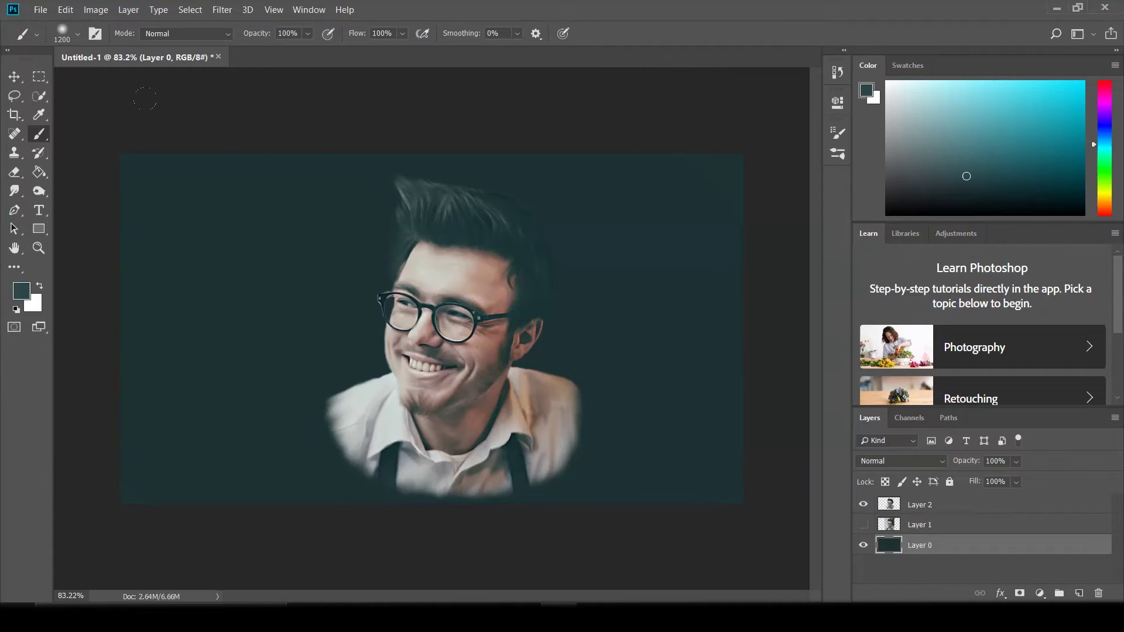
drag(145, 99, 244, 110)
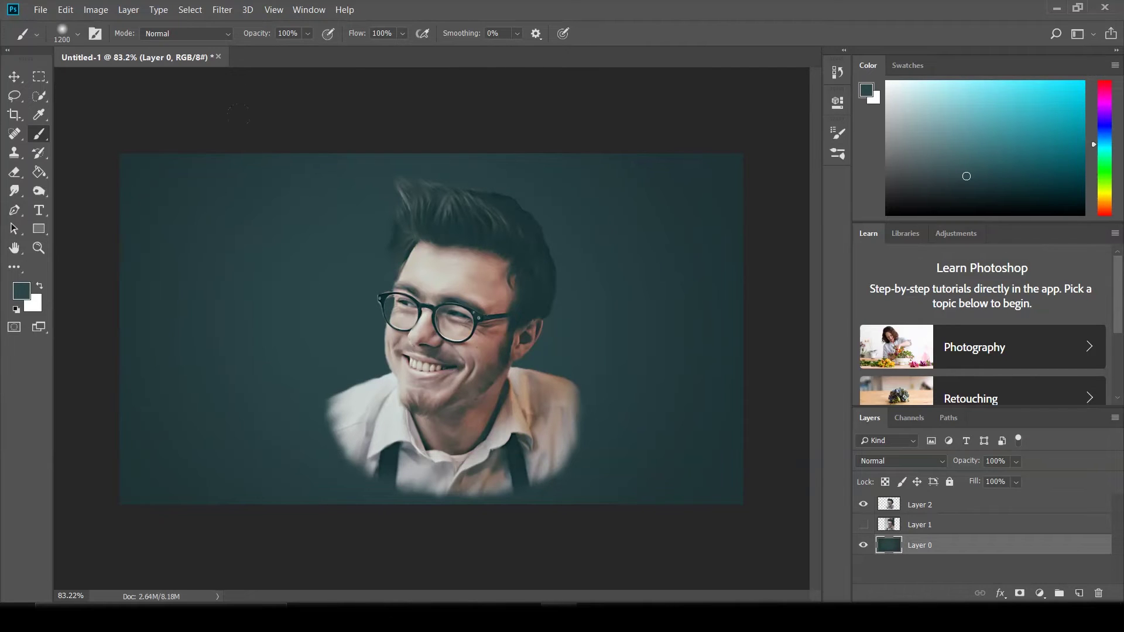
drag(231, 144, 315, 219)
key(bracketleft)
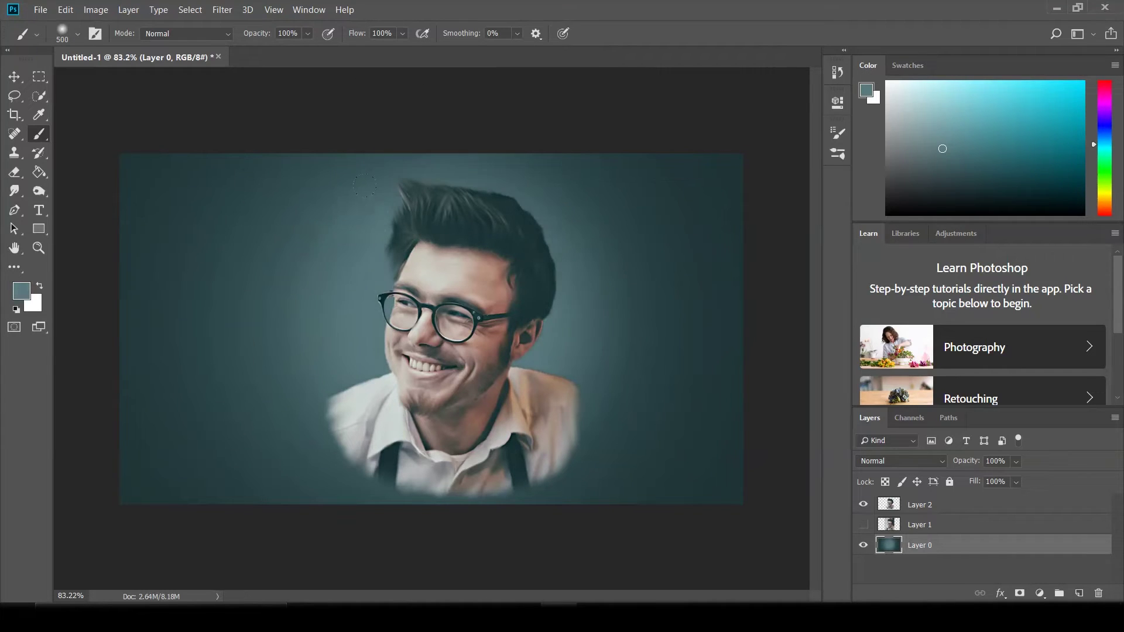
drag(375, 236, 562, 252)
drag(305, 445, 585, 492)
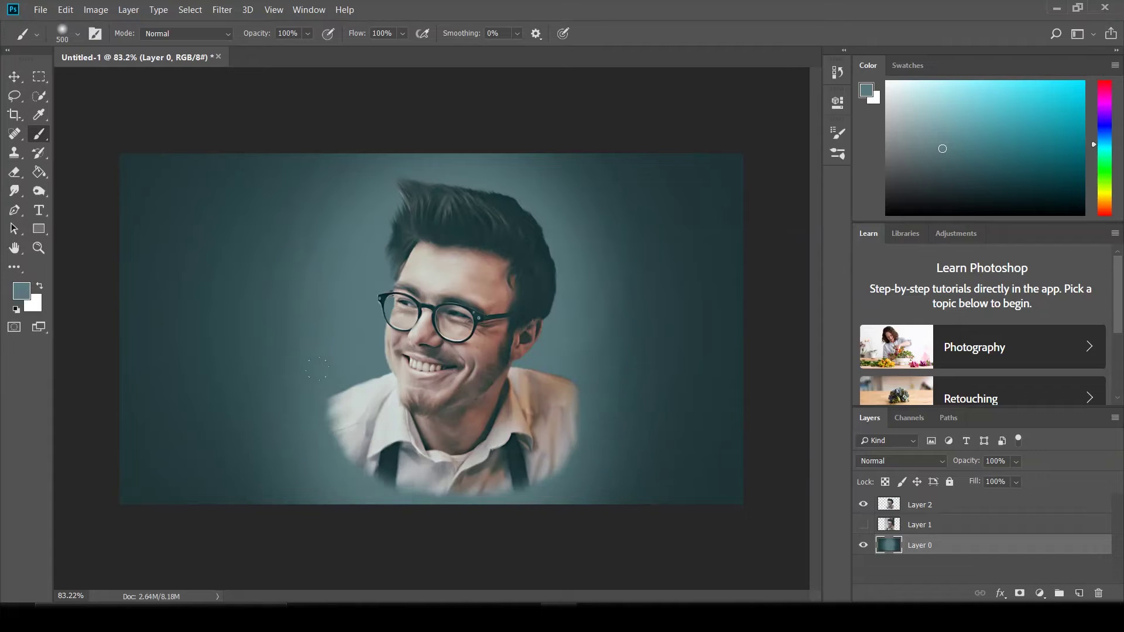
drag(319, 461, 562, 369)
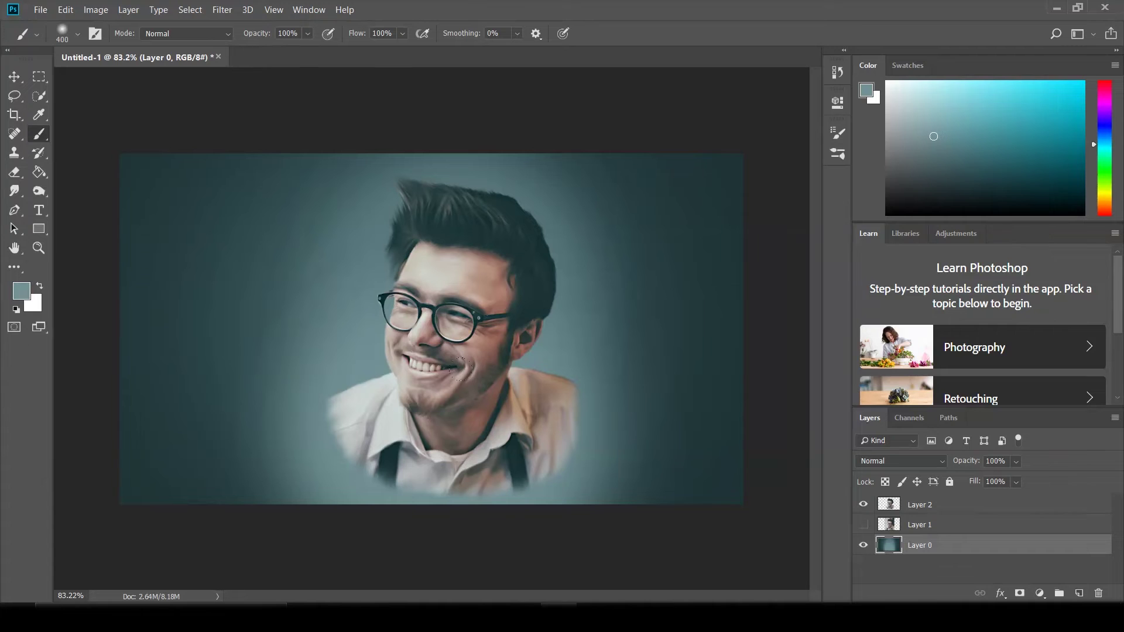
Sample grey and beige-grey tones from the shirt and shoulder, painting near the shirt bottom
scroll(429, 443, up, 5)
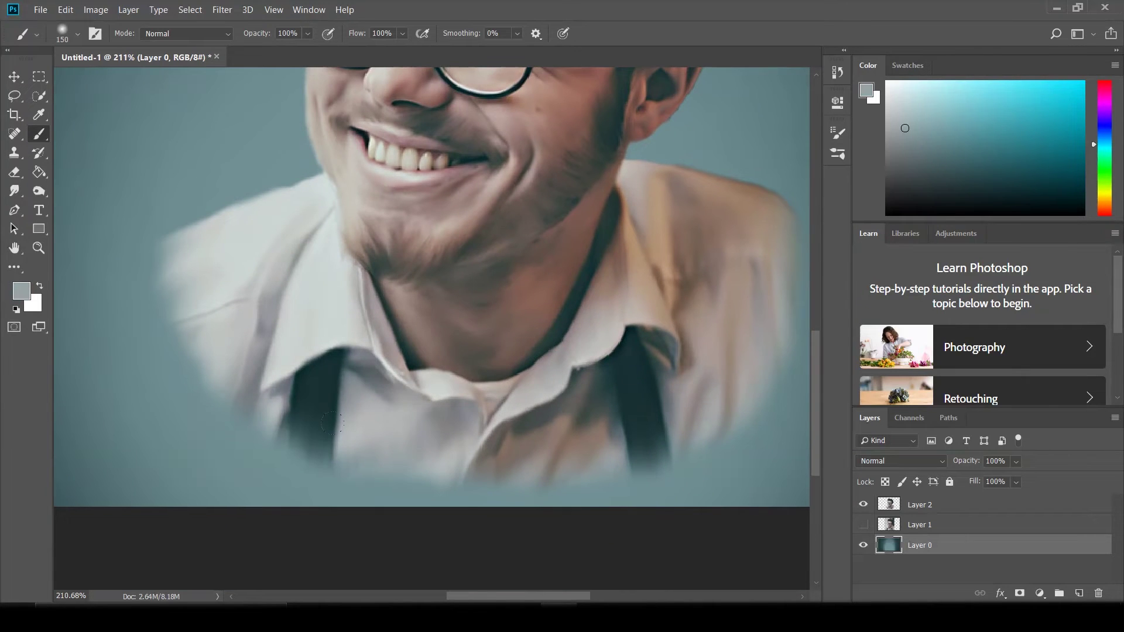
alt+click(541, 476)
drag(617, 486, 507, 480)
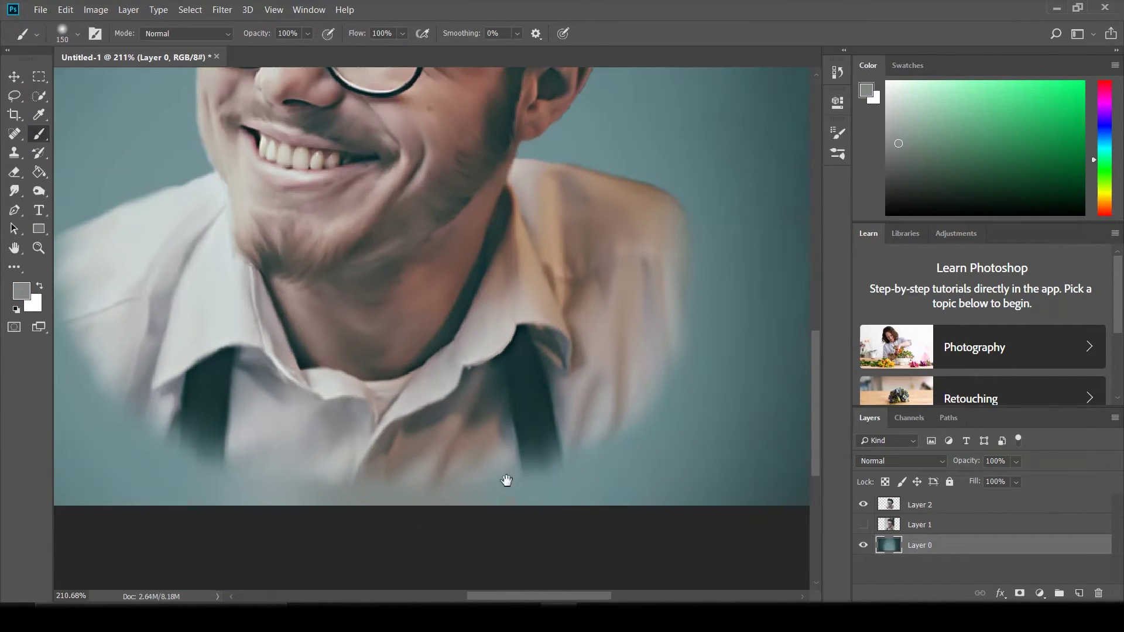
alt+click(264, 439)
scroll(401, 515, down, 3)
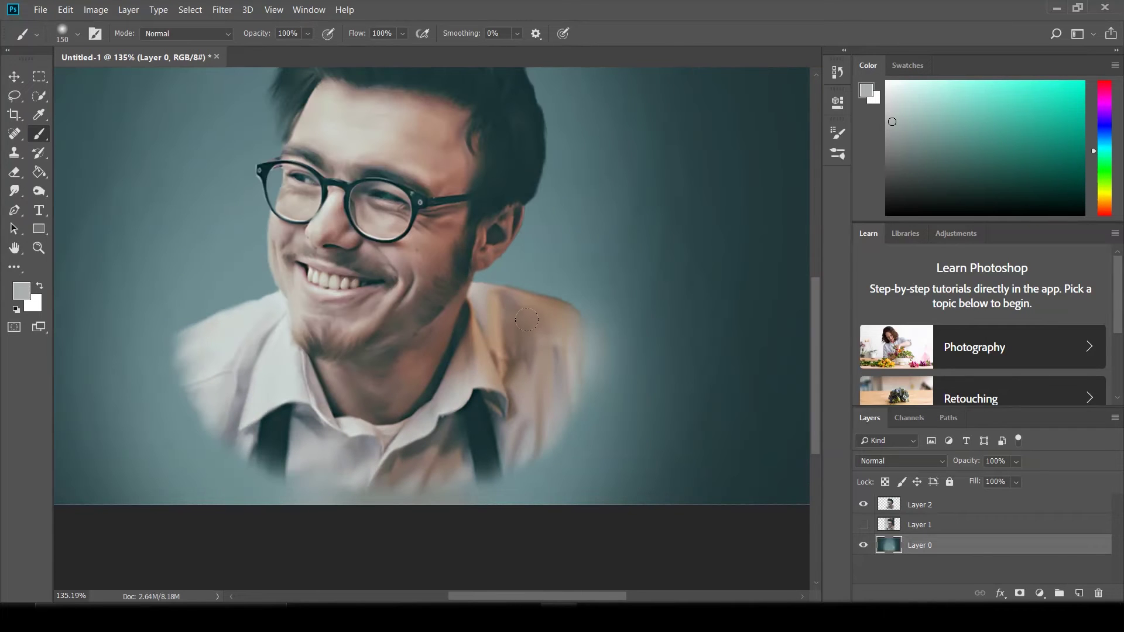
alt+click(571, 341)
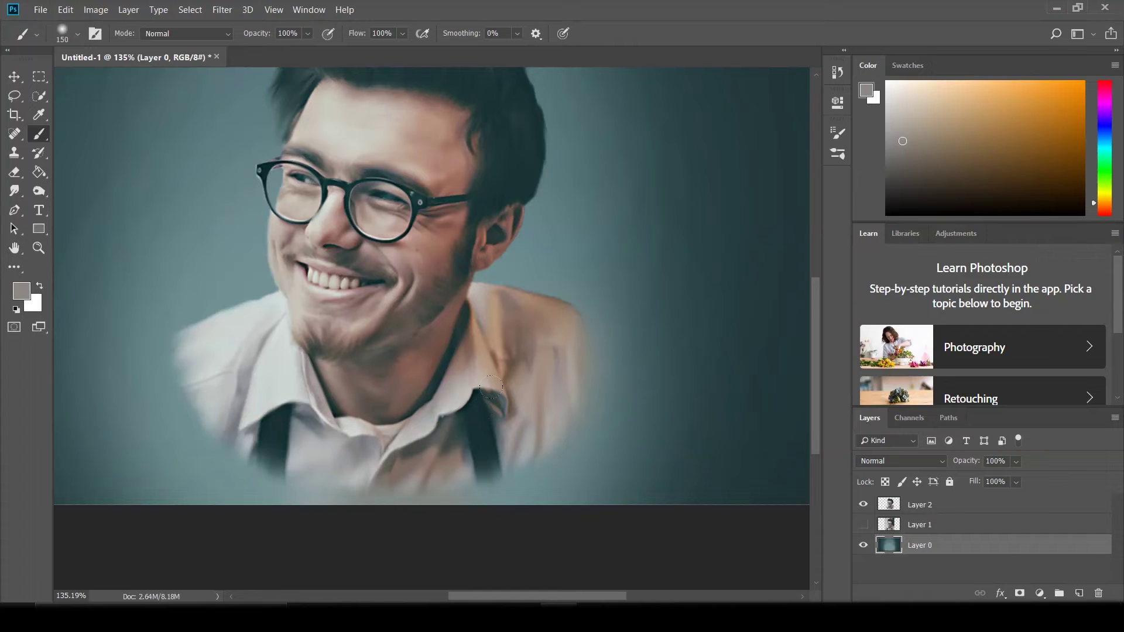
alt+click(207, 370)
scroll(208, 427, down, 3)
Switch to the Smudge tool and enlarge its brush tip
right_click(14, 191)
click(64, 236)
scroll(193, 229, up, 3)
right_click(274, 229)
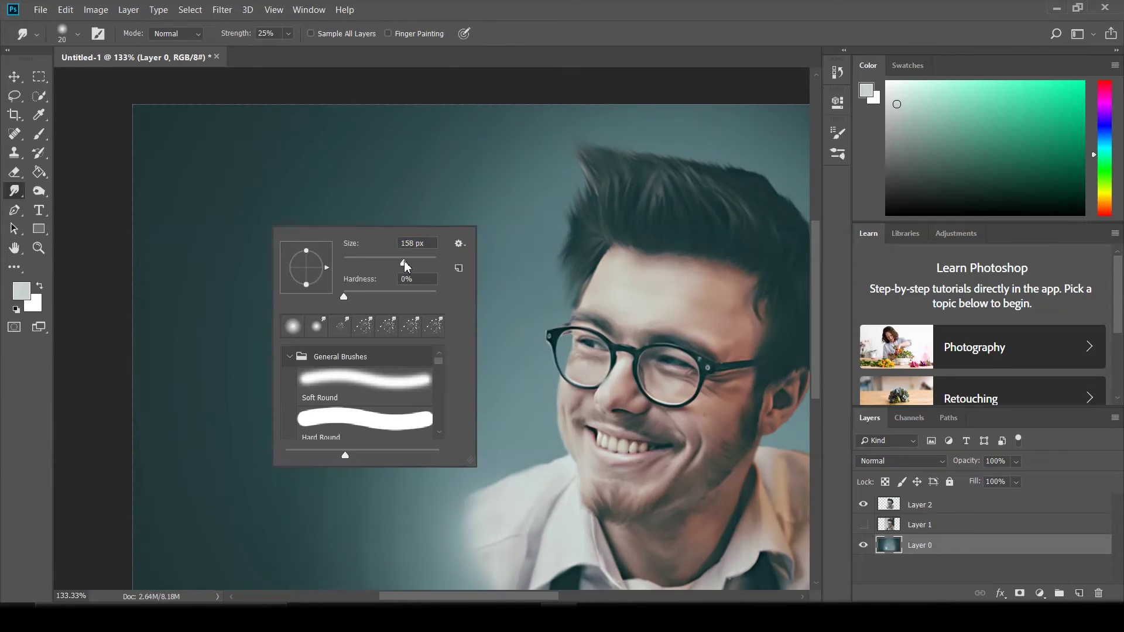
key(F5)
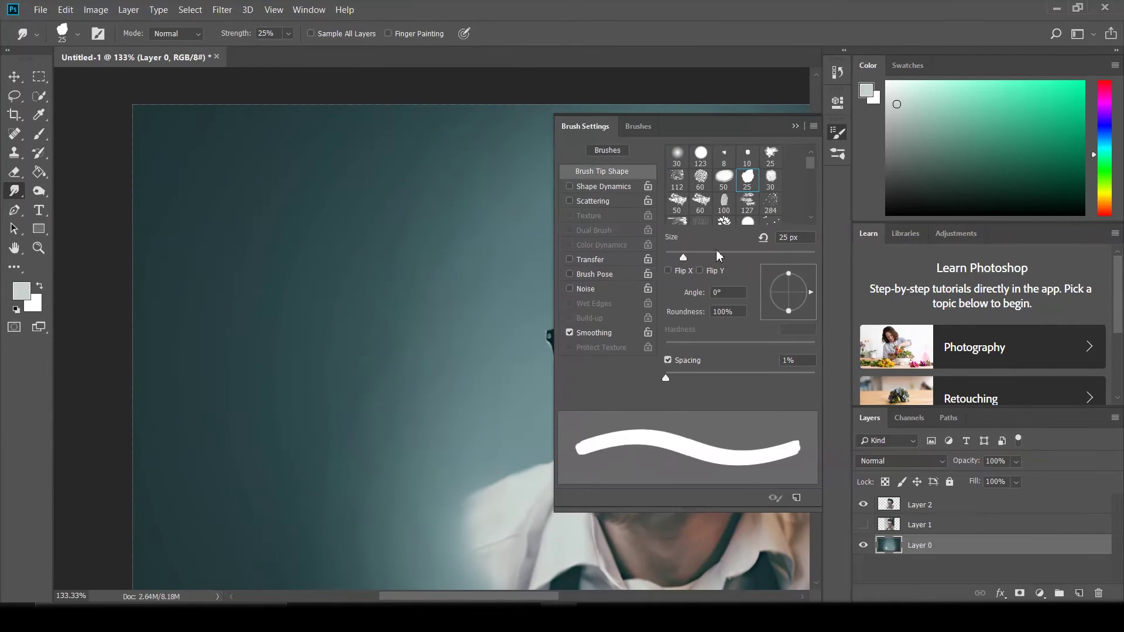
drag(713, 237, 739, 238)
scroll(158, 176, up, 2)
key(F5)
scroll(194, 177, up, 1)
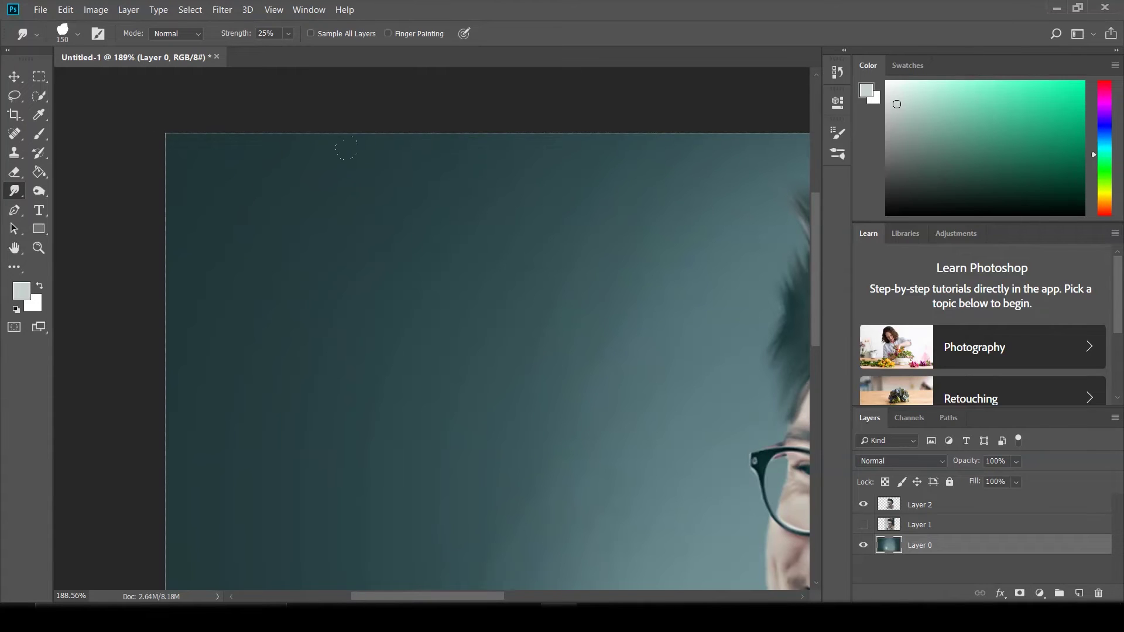
Smudge the teal background beside the figure while moving around the portrait
drag(218, 188, 326, 189)
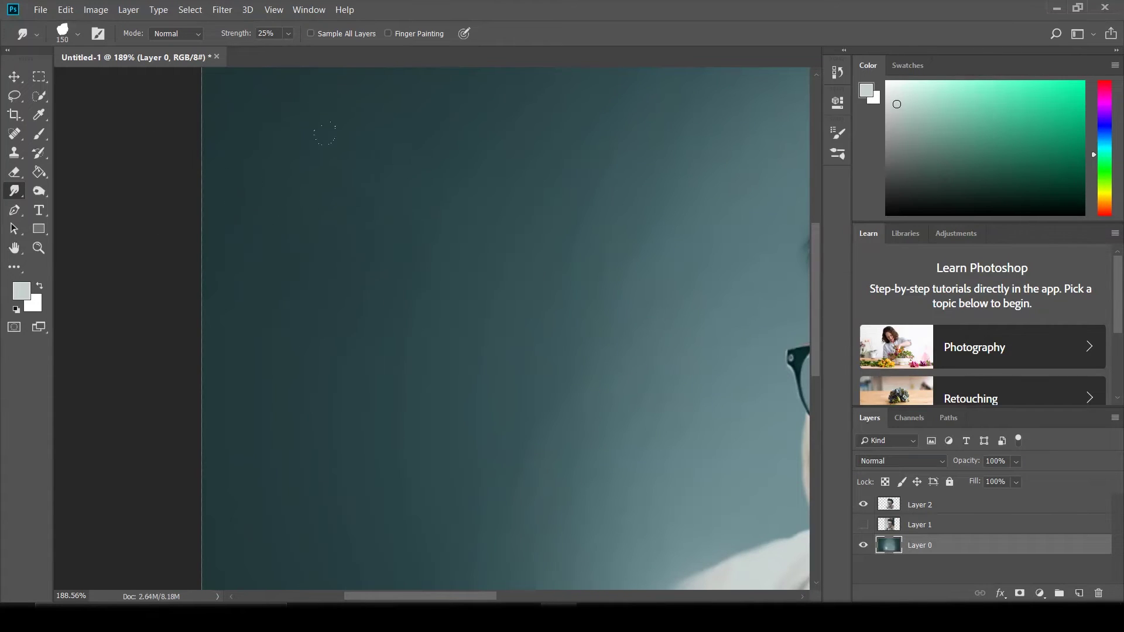
scroll(230, 201, down, 2)
scroll(322, 185, down, 2)
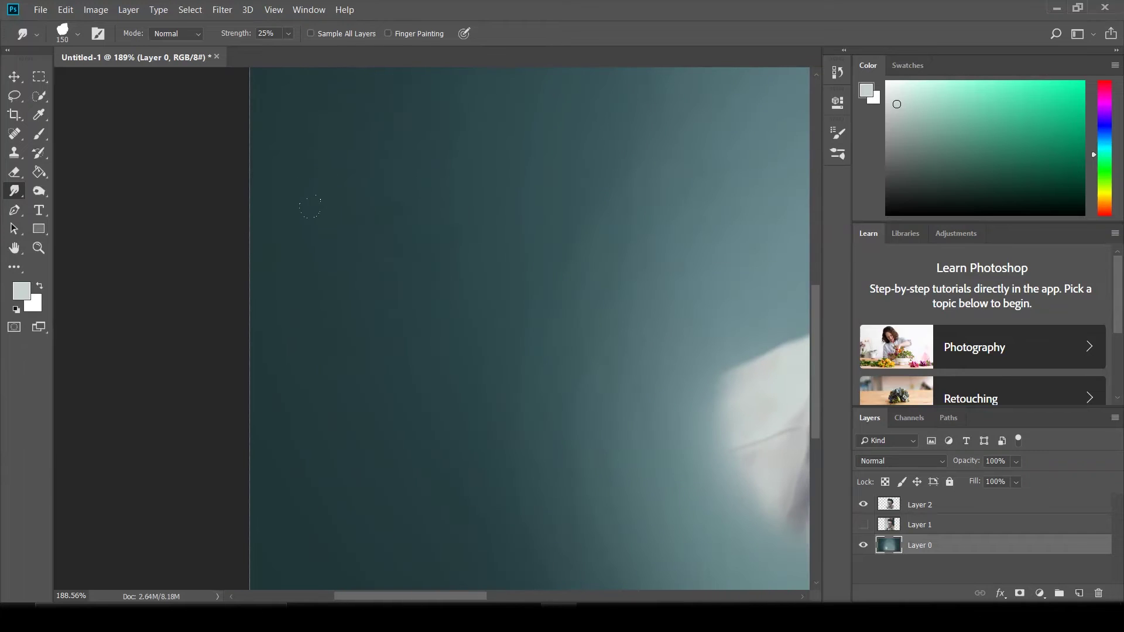
scroll(309, 215, down, 2)
scroll(234, 204, down, 1)
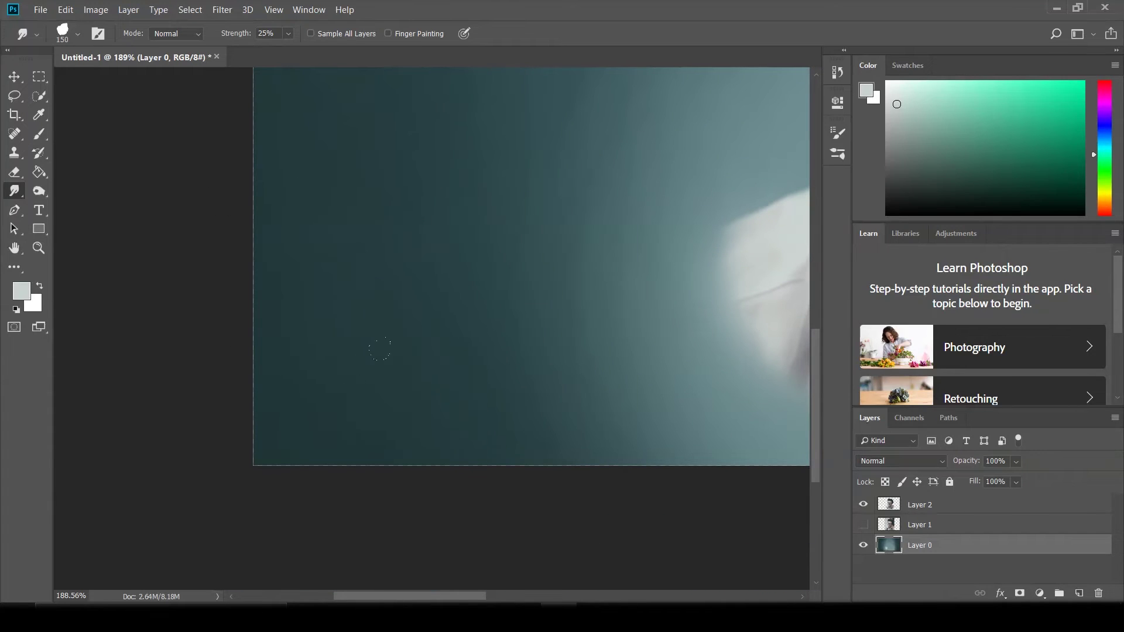
scroll(369, 205, up, 2)
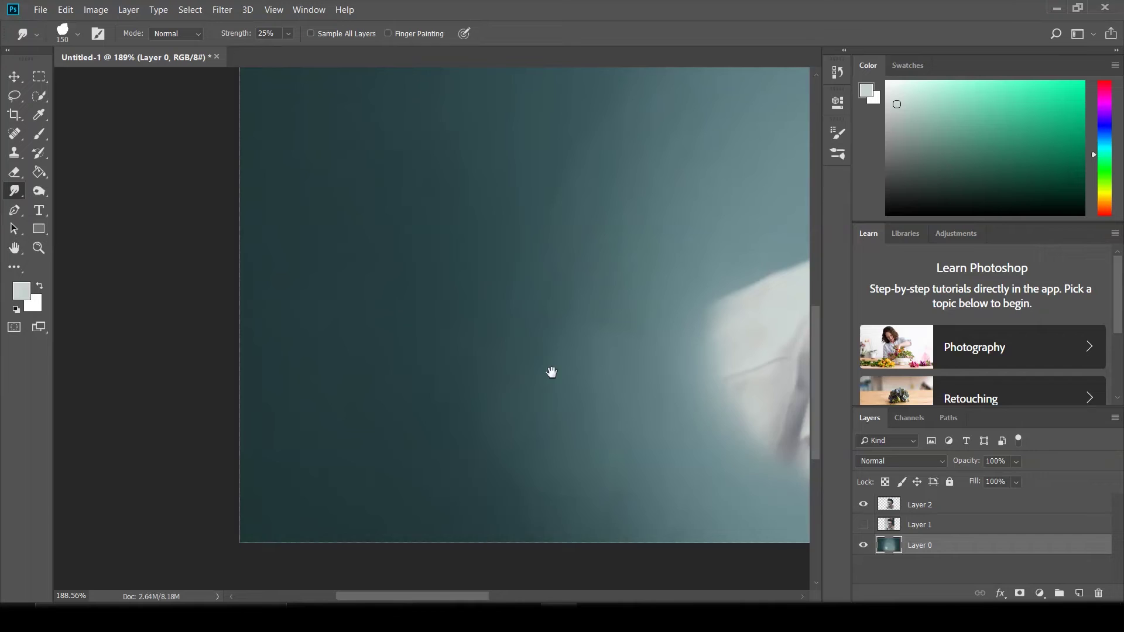
scroll(552, 372, up, 3)
scroll(468, 340, up, 2)
scroll(385, 306, up, 1)
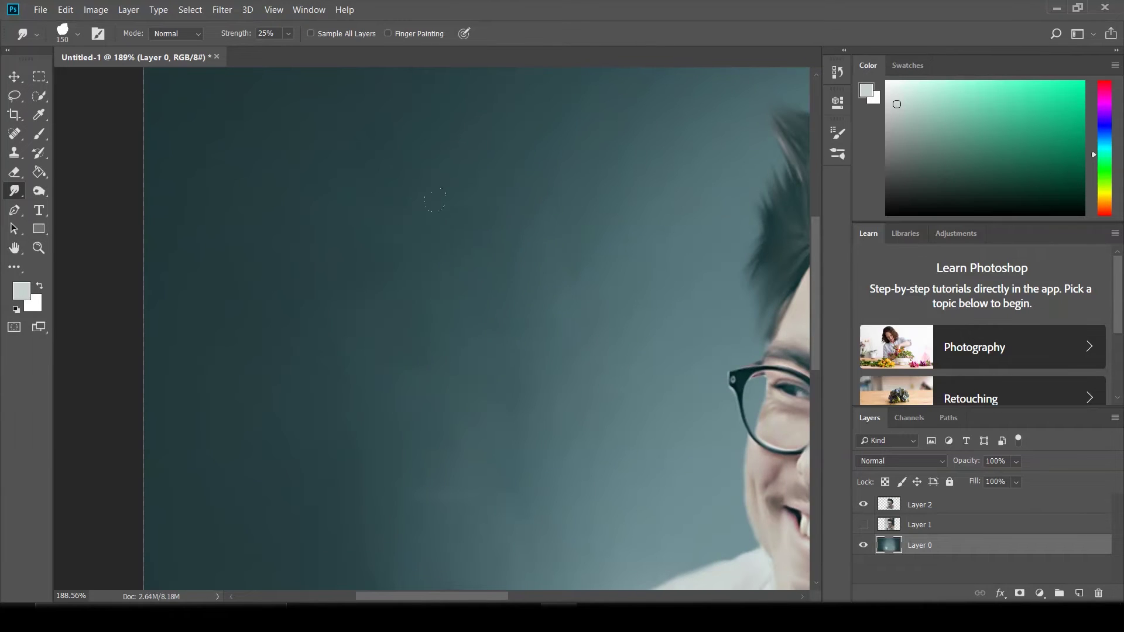
scroll(435, 201, up, 3)
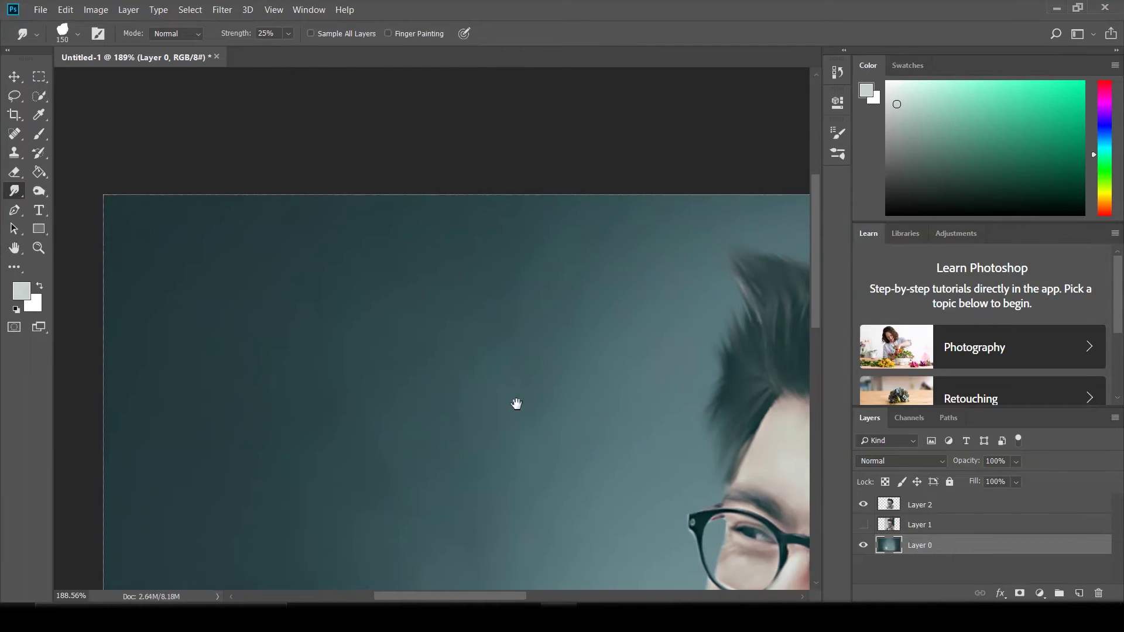
scroll(451, 177, right, 3)
scroll(377, 264, down, 2)
scroll(555, 224, right, 2)
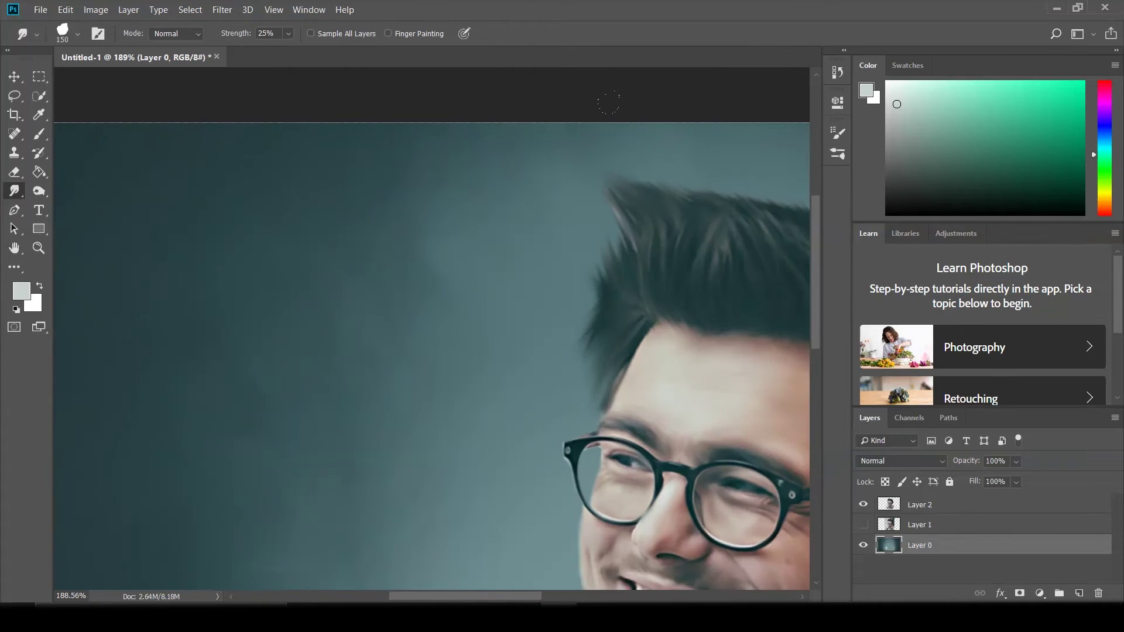
scroll(538, 251, down, 3)
scroll(470, 245, down, 3)
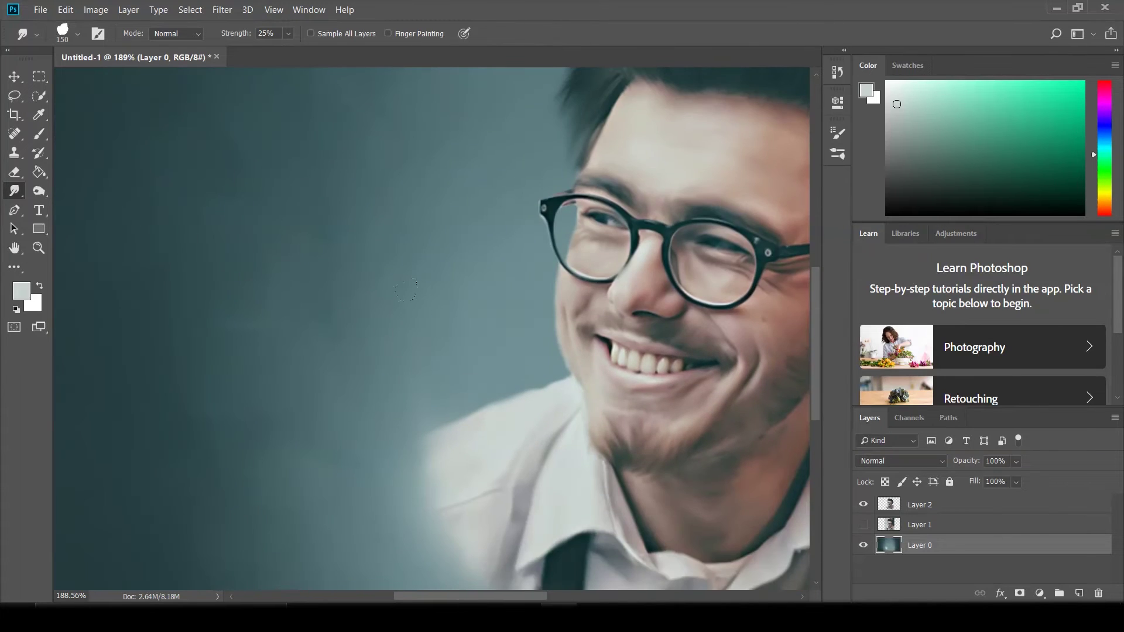
scroll(406, 290, down, 5)
scroll(406, 289, right, 2)
Smudge the left shoulder's shirt edge into the teal background
drag(380, 298, 352, 223)
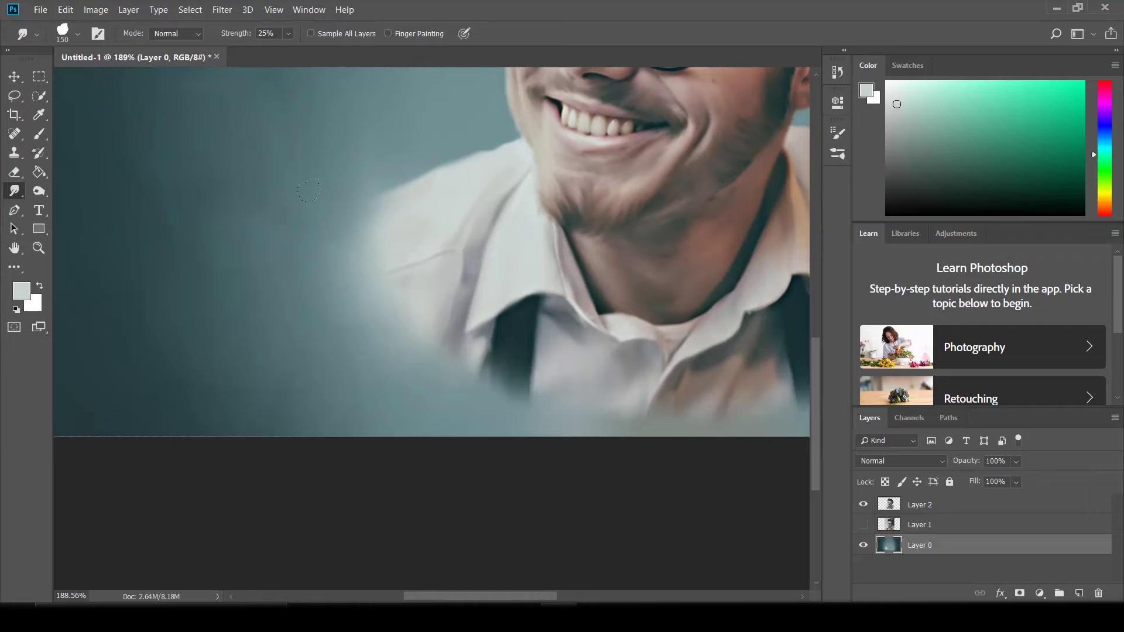
scroll(451, 293, right, 2)
scroll(501, 312, right, 3)
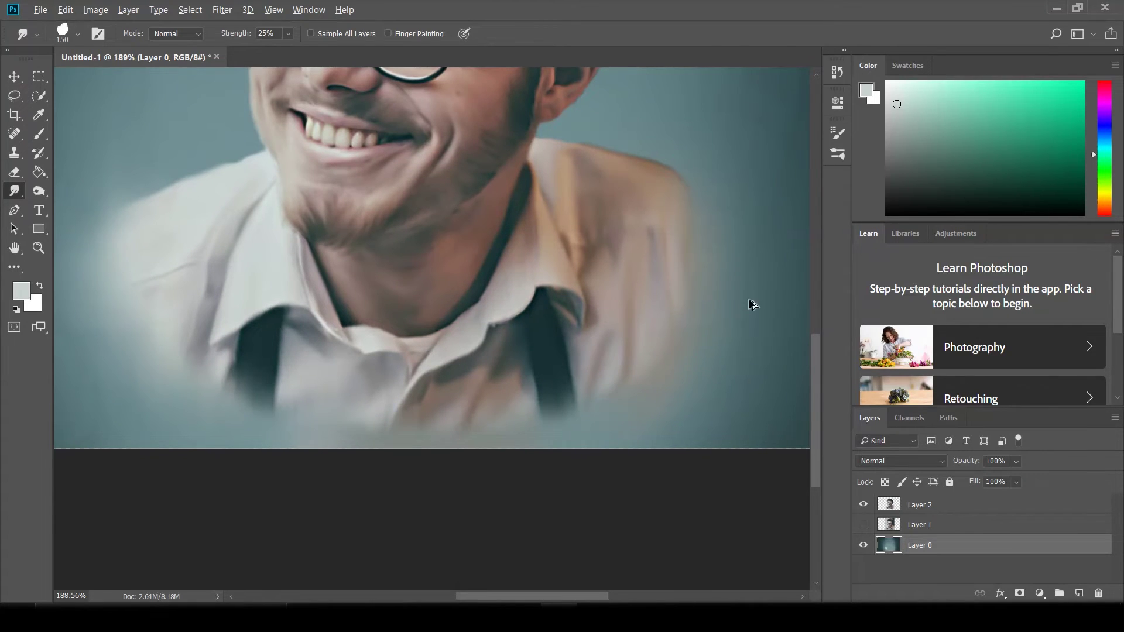
scroll(632, 234, right, 2)
scroll(633, 235, up, 1)
Smudge the teal around the hair and glasses into a soft glow
drag(541, 225, 516, 336)
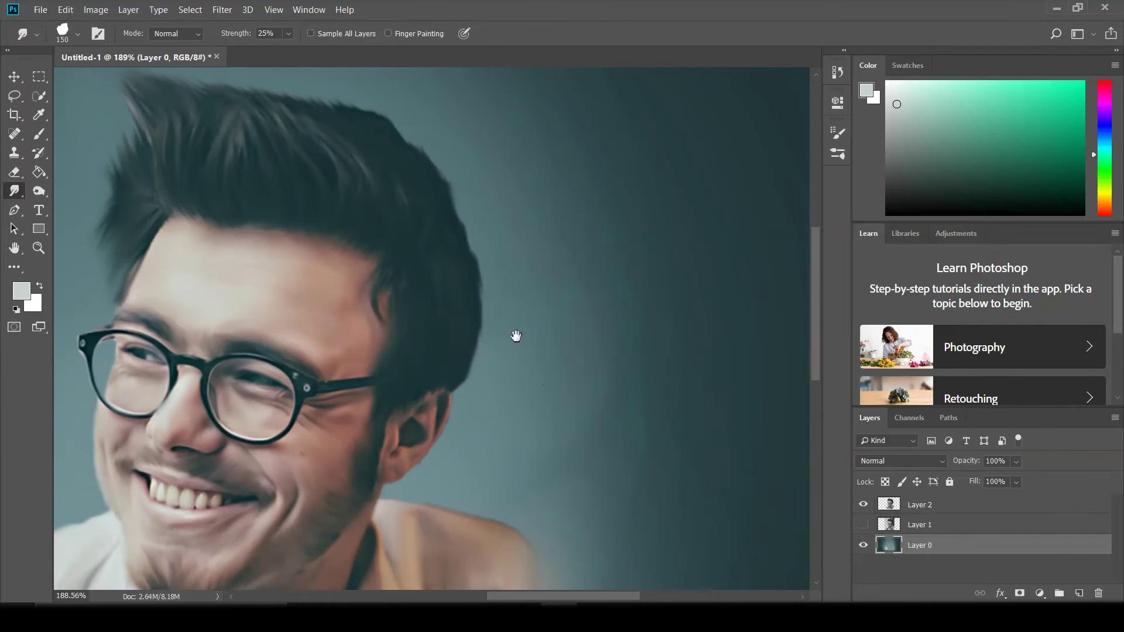
scroll(466, 122, up, 4)
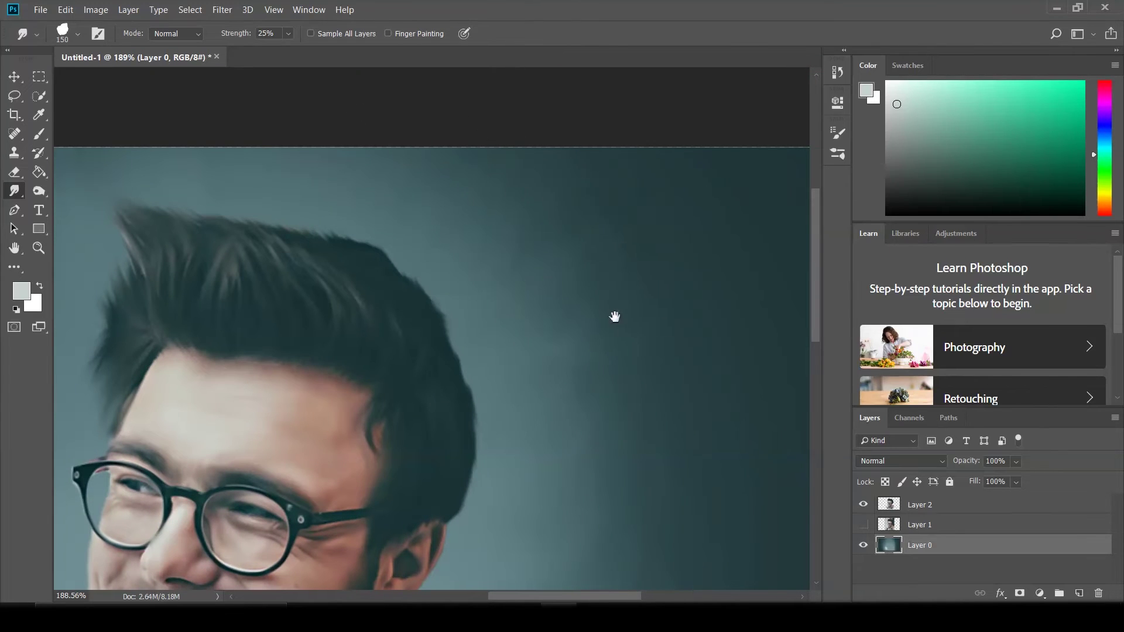
drag(615, 316, 571, 283)
scroll(527, 181, down, 3)
scroll(463, 215, right, 2)
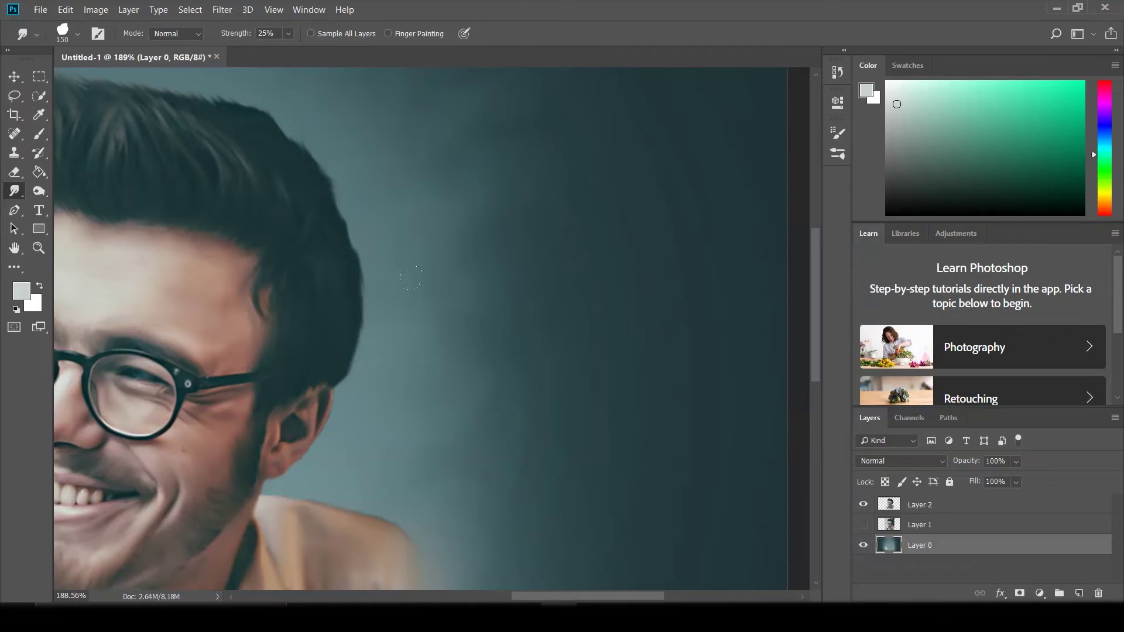
scroll(411, 279, down, 1)
scroll(467, 291, right, 1)
scroll(405, 211, down, 5)
scroll(403, 199, left, 1)
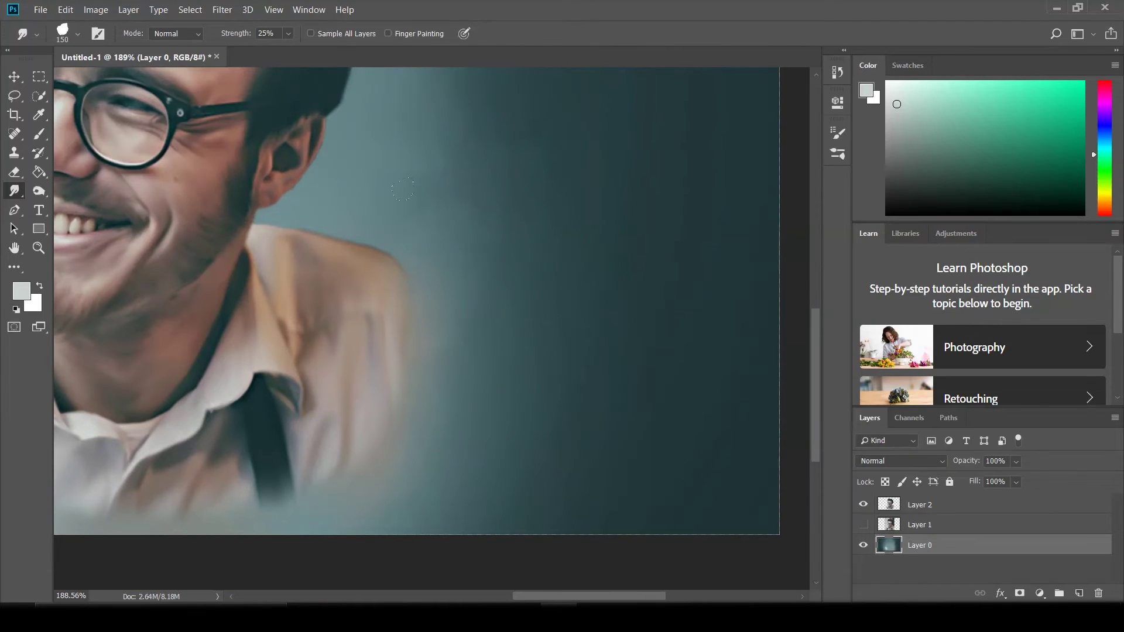
Zoom out to view the whole smudged image and make Layer 2 active
scroll(580, 477, up, 4)
scroll(581, 477, right, 1)
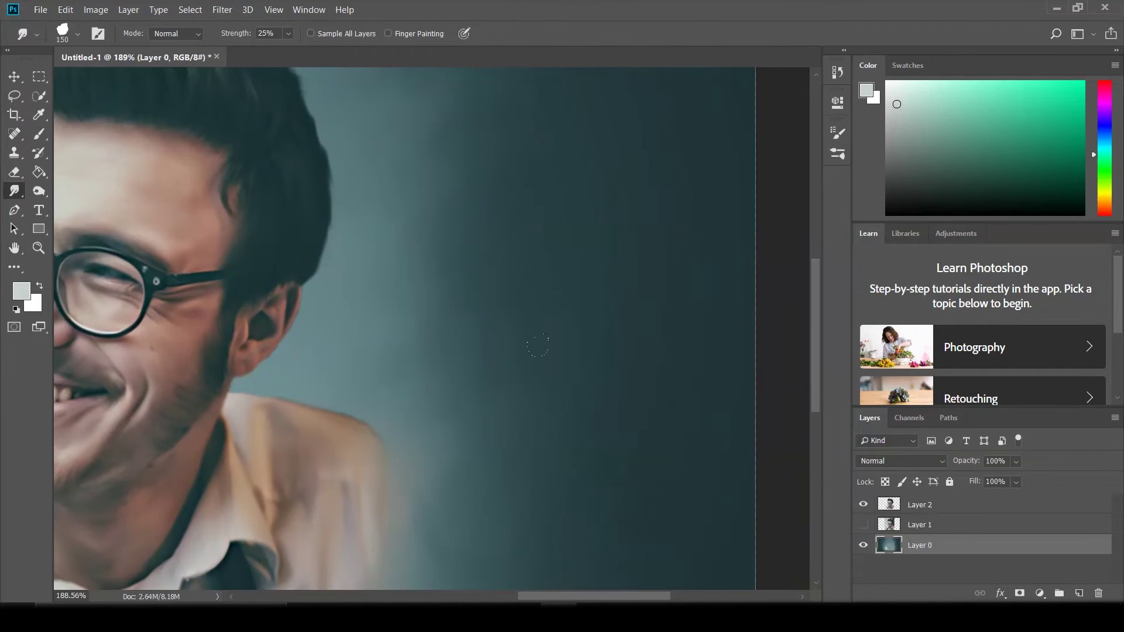
scroll(576, 365, up, 3)
scroll(576, 365, up, 3)
scroll(577, 365, down, 2)
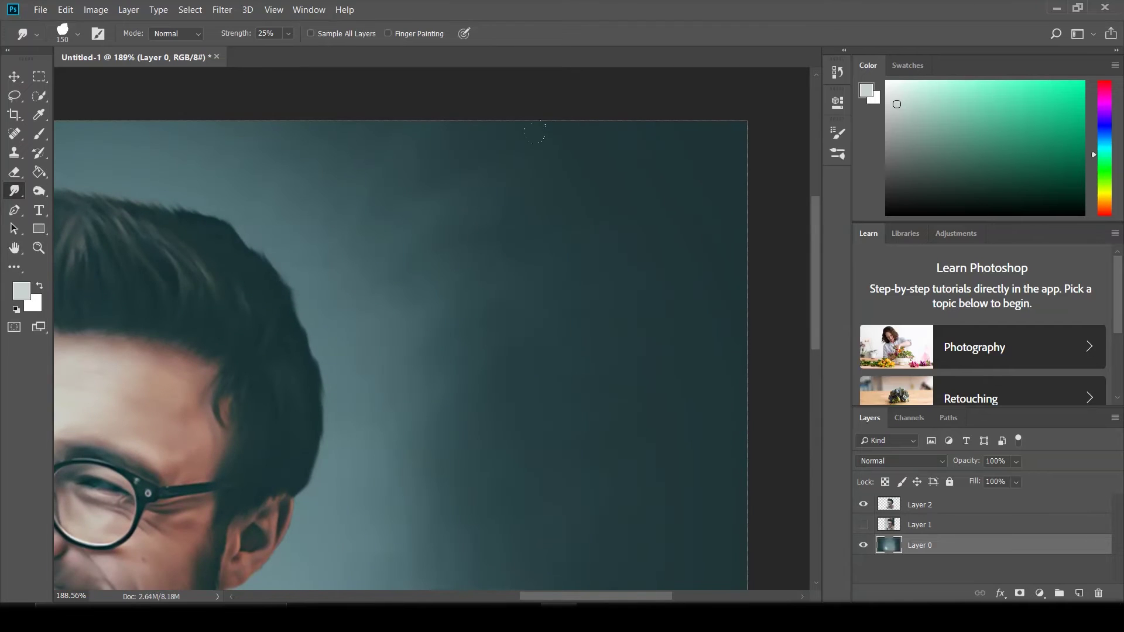
scroll(642, 215, down, 8)
scroll(642, 215, right, 3)
scroll(537, 187, up, 3)
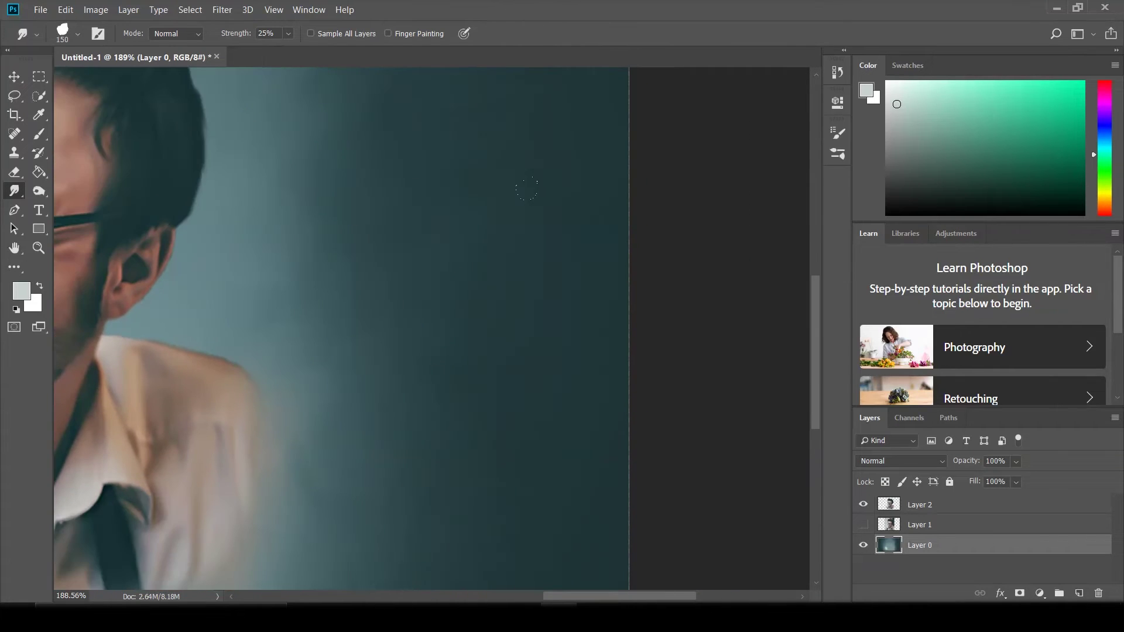
scroll(473, 285, down, 5)
scroll(389, 352, down, 5)
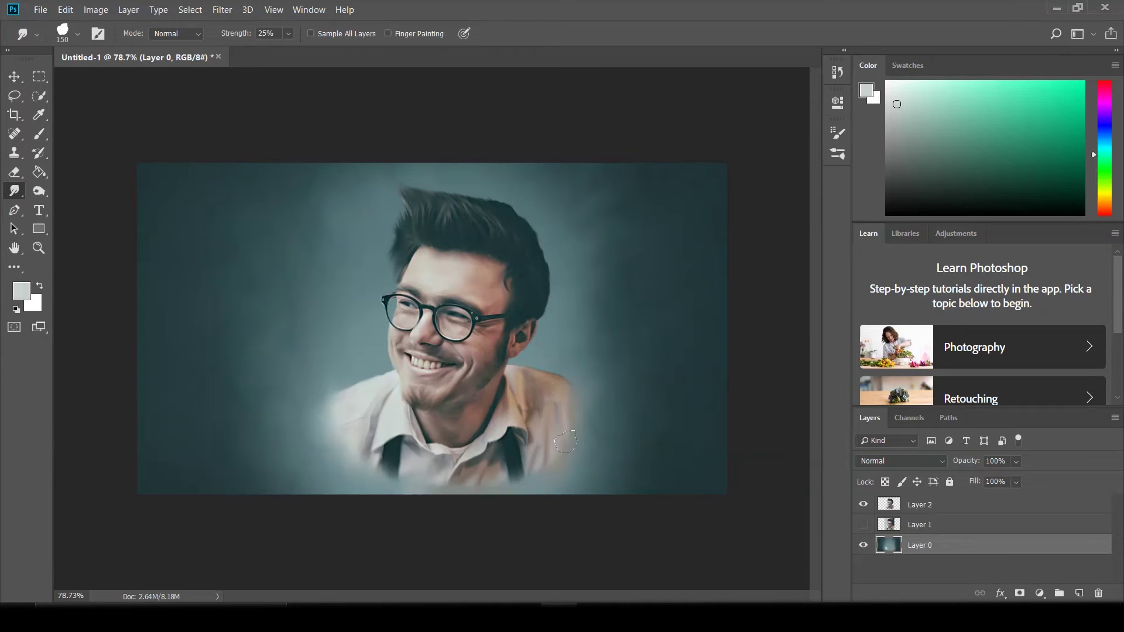
scroll(434, 329, up, 1)
key(alt+bracketright)
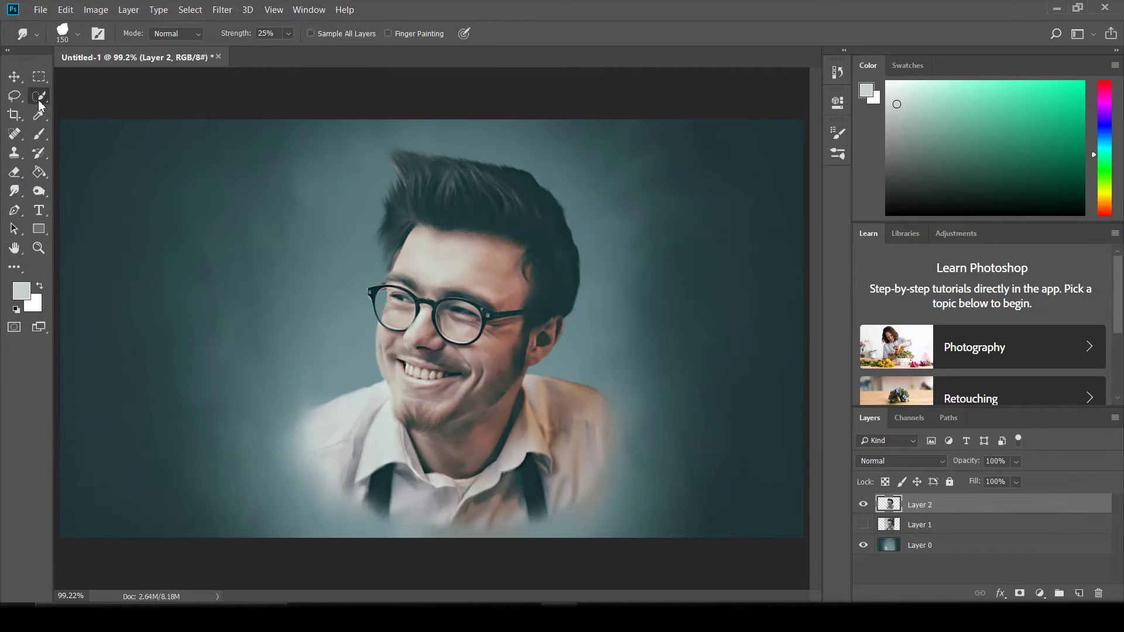
Select the man using Quick Selection's Select Subject and add a new empty layer
click(39, 99)
click(349, 36)
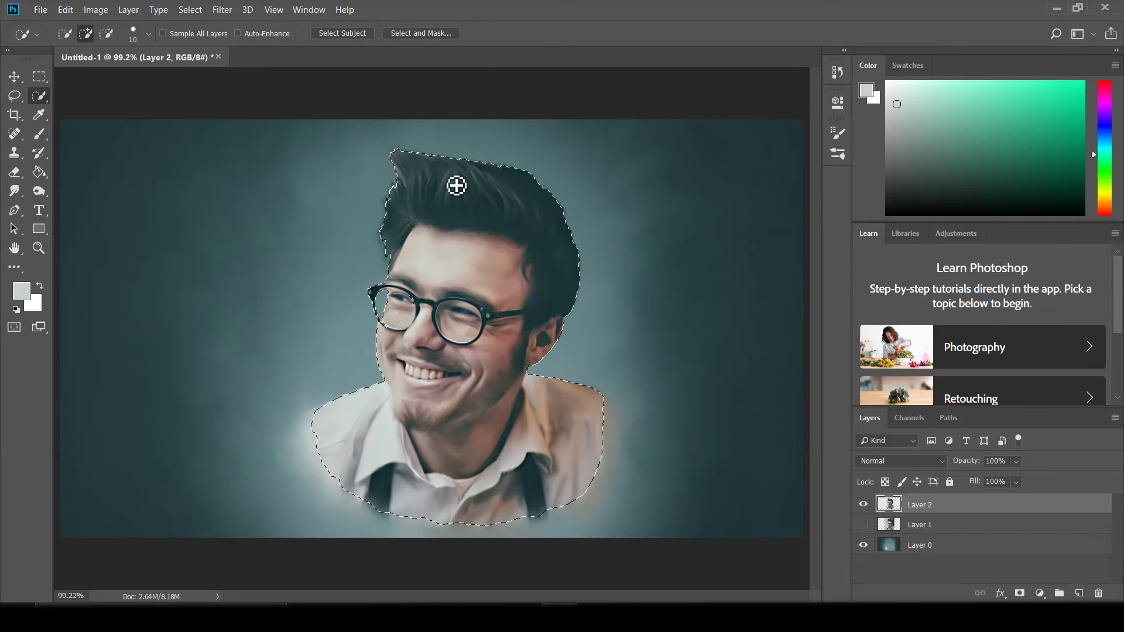
click(1079, 593)
Check Layer 2, then reactivate the new Layer 3 and adjust the portrait view
scroll(373, 291, up, 1)
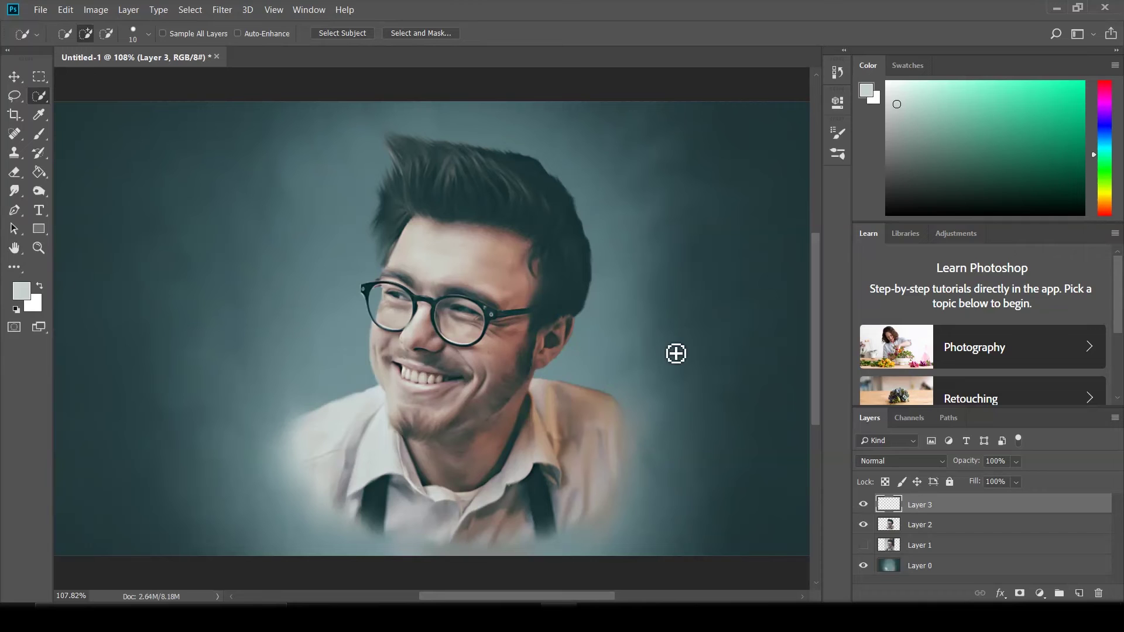
click(961, 529)
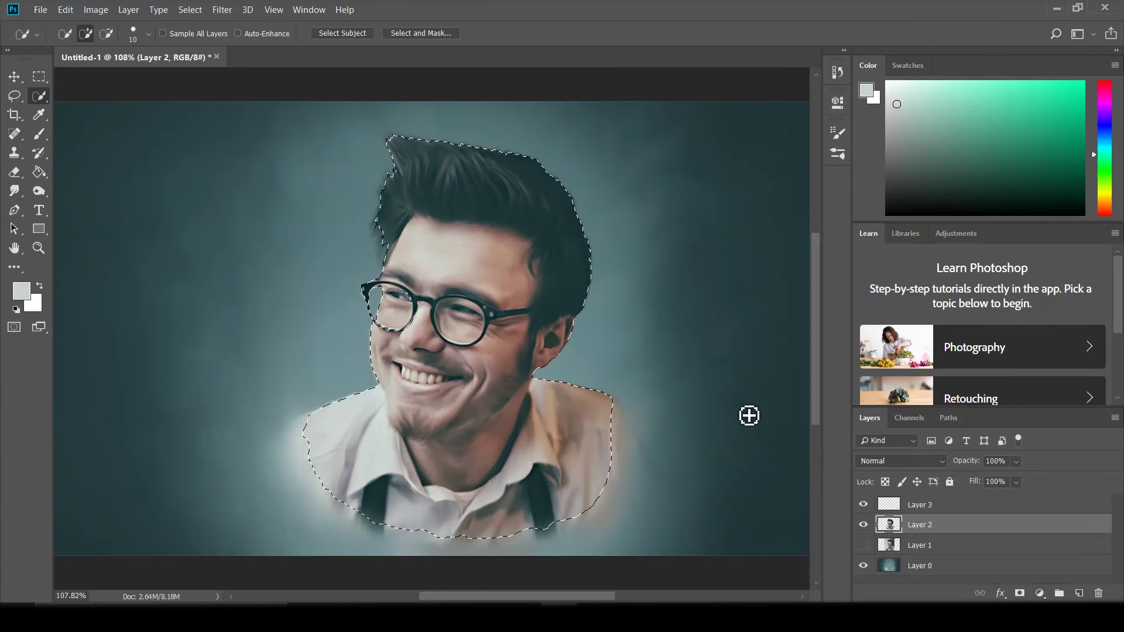
scroll(459, 359, up, 4)
scroll(399, 251, up, 7)
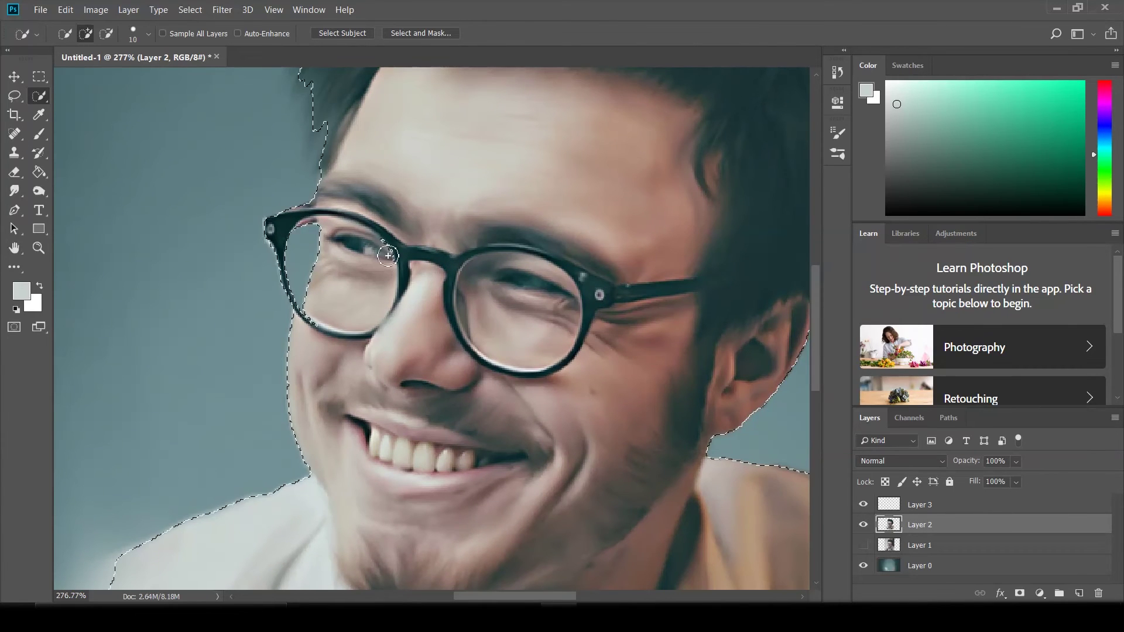
scroll(620, 376, down, 4)
scroll(620, 377, down, 3)
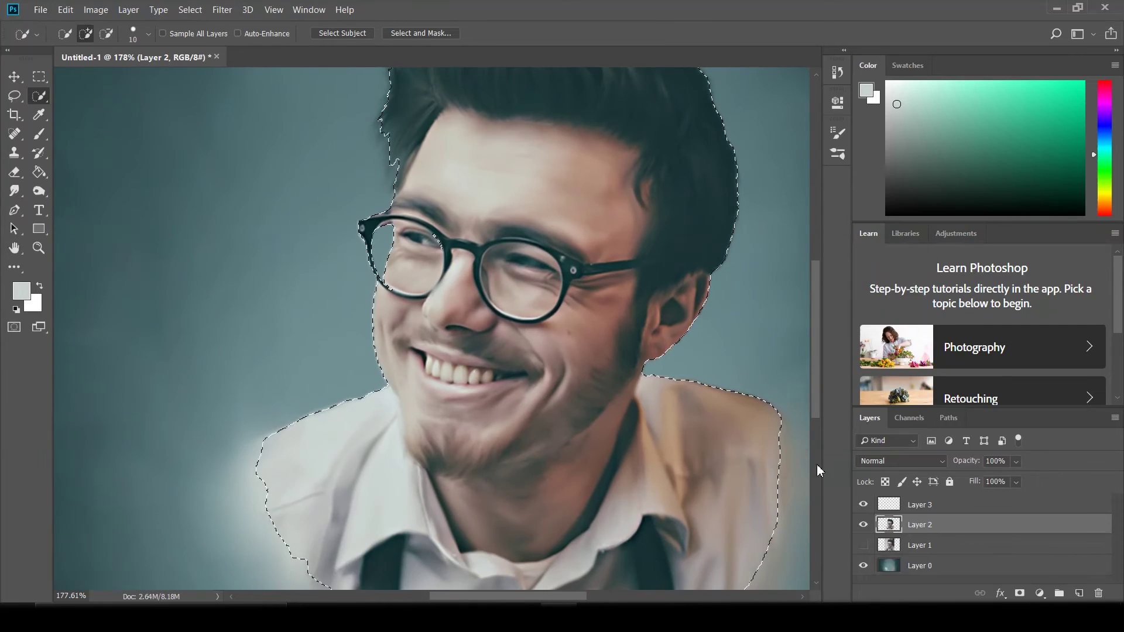
scroll(644, 404, down, 3)
scroll(663, 427, down, 1)
key(alt+bracketright)
drag(662, 427, 638, 388)
Pick a deep pink brush, set Layer 3 to Color blend mode, and size the brush to 250
key(b)
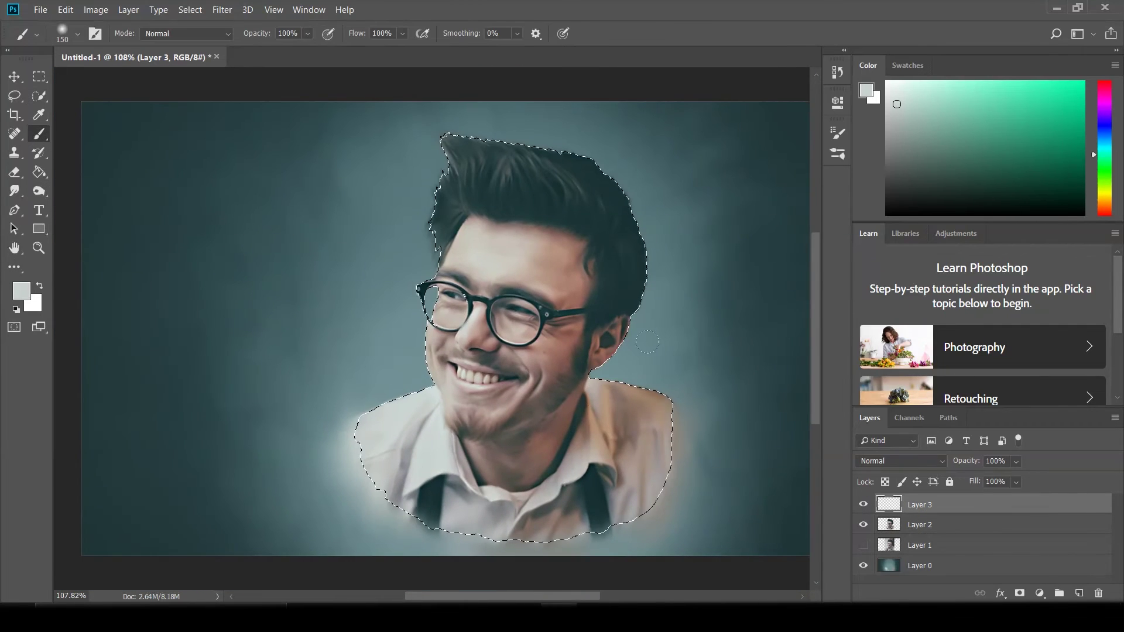
drag(1104, 106, 1104, 86)
click(1074, 98)
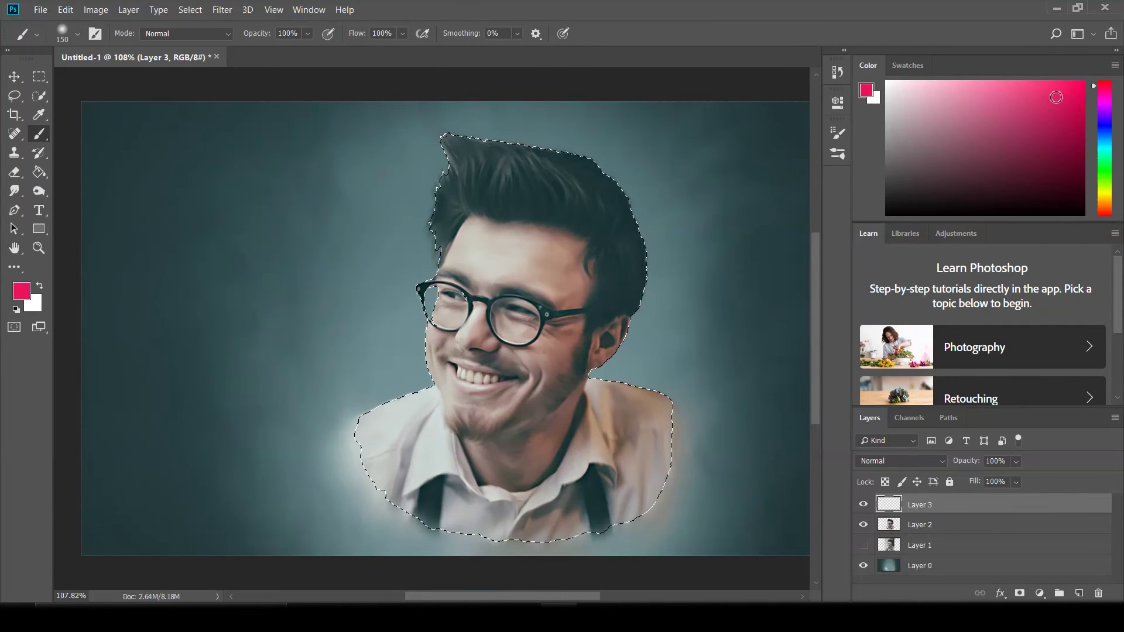
text(10)
click(901, 462)
right_click(643, 195)
drag(720, 211, 744, 210)
key(Return)
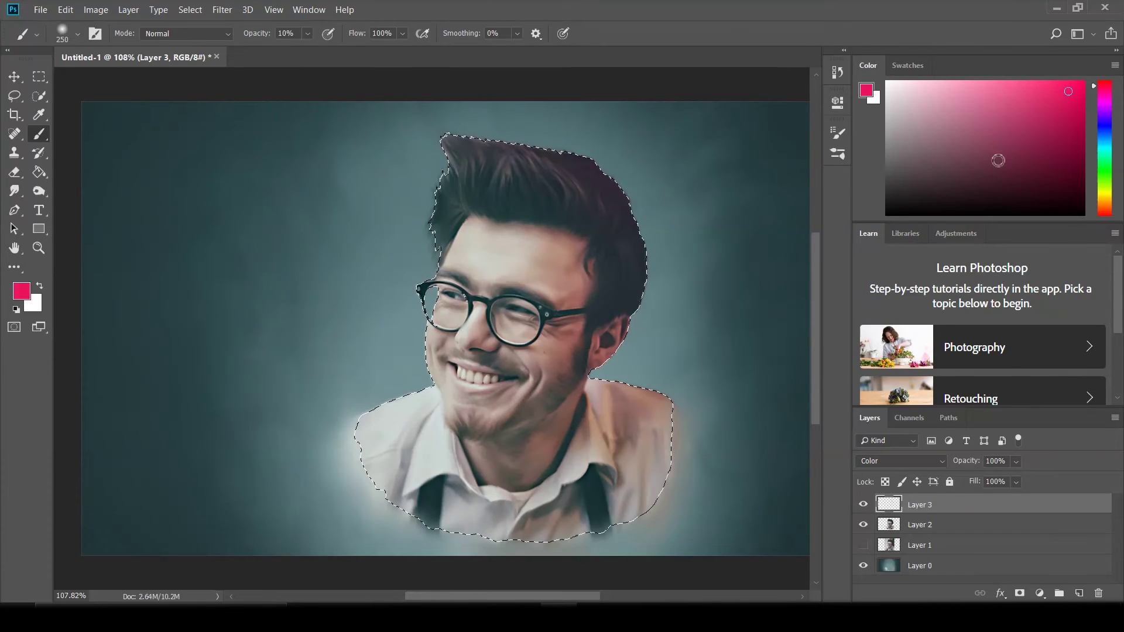
Tint the hair purple at 8% opacity with brush sizes from 200 down to 90, then 125
drag(1107, 110, 1106, 123)
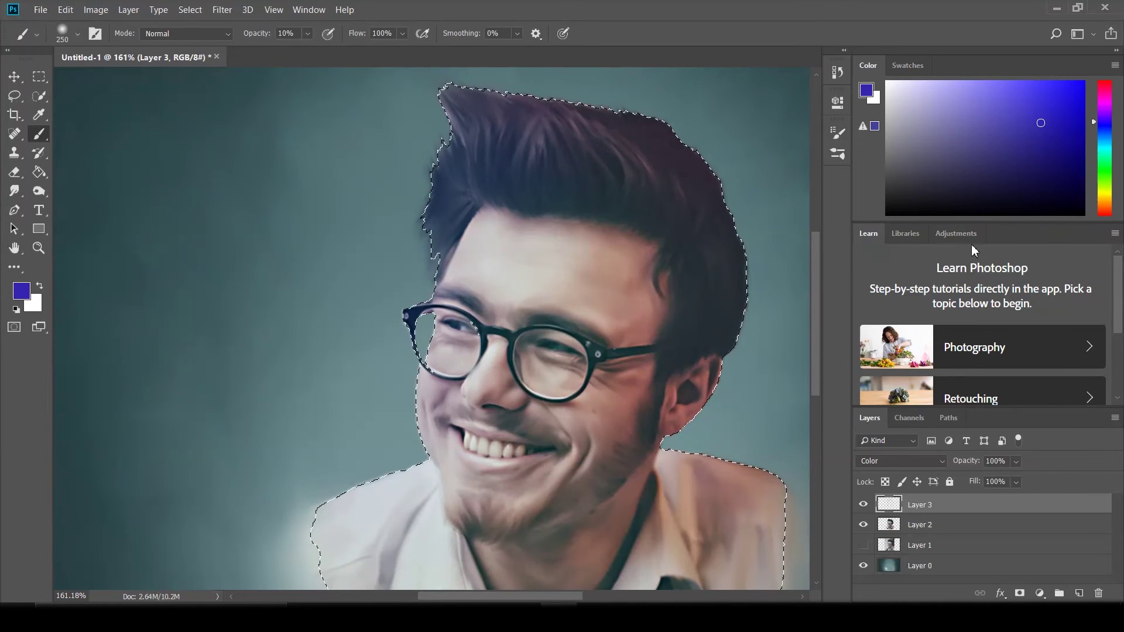
scroll(656, 302, down, 2)
key(bracketleft)
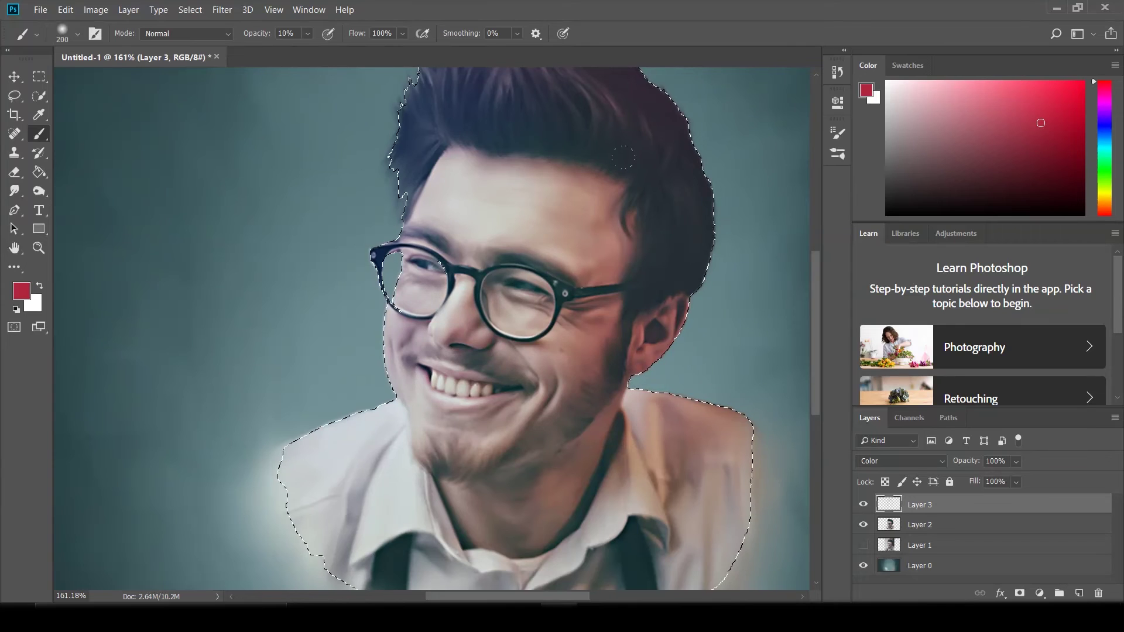
drag(307, 34, 297, 50)
scroll(330, 260, right, 1)
scroll(331, 260, down, 3)
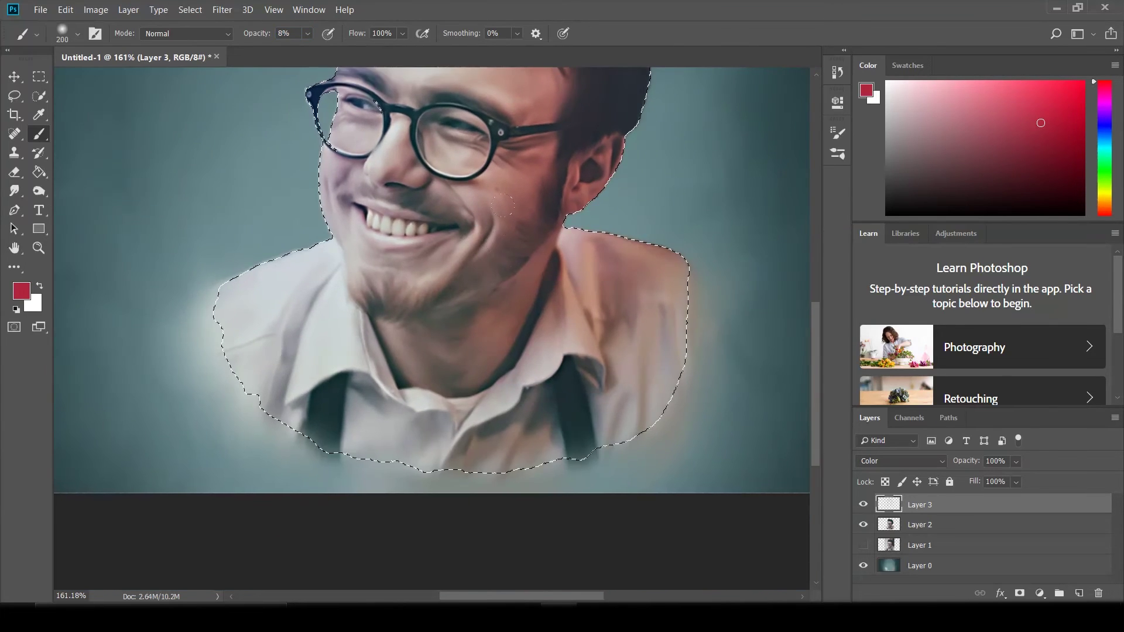
scroll(325, 264, up, 3)
key(bracketleft)
key(bracketleft)
key(bracketleft)
scroll(678, 301, down, 3)
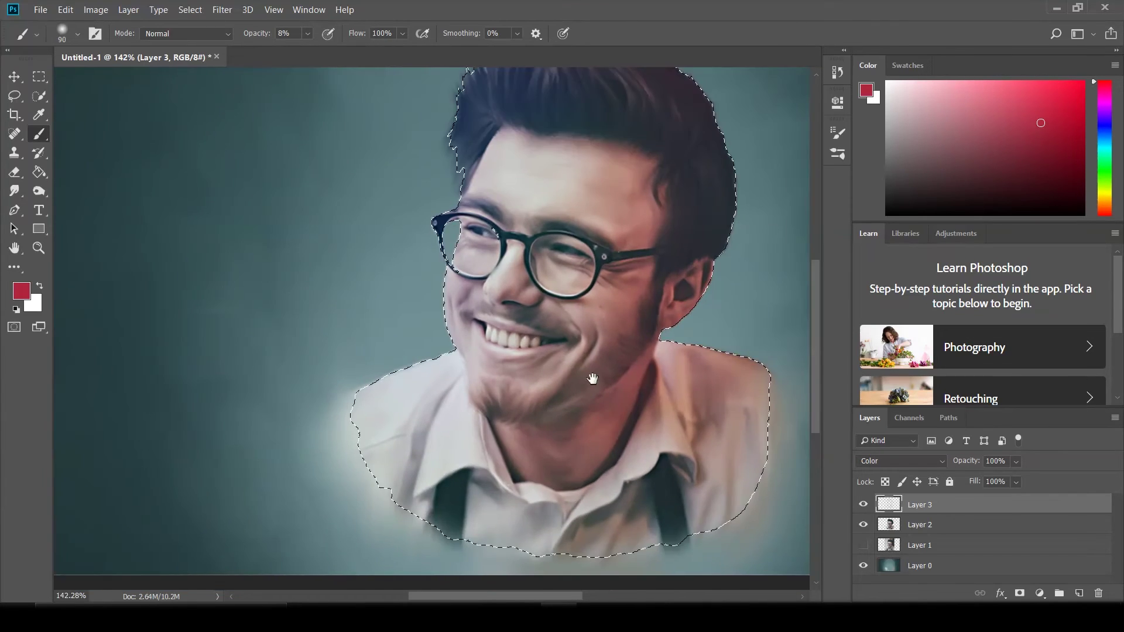
scroll(582, 394, up, 3)
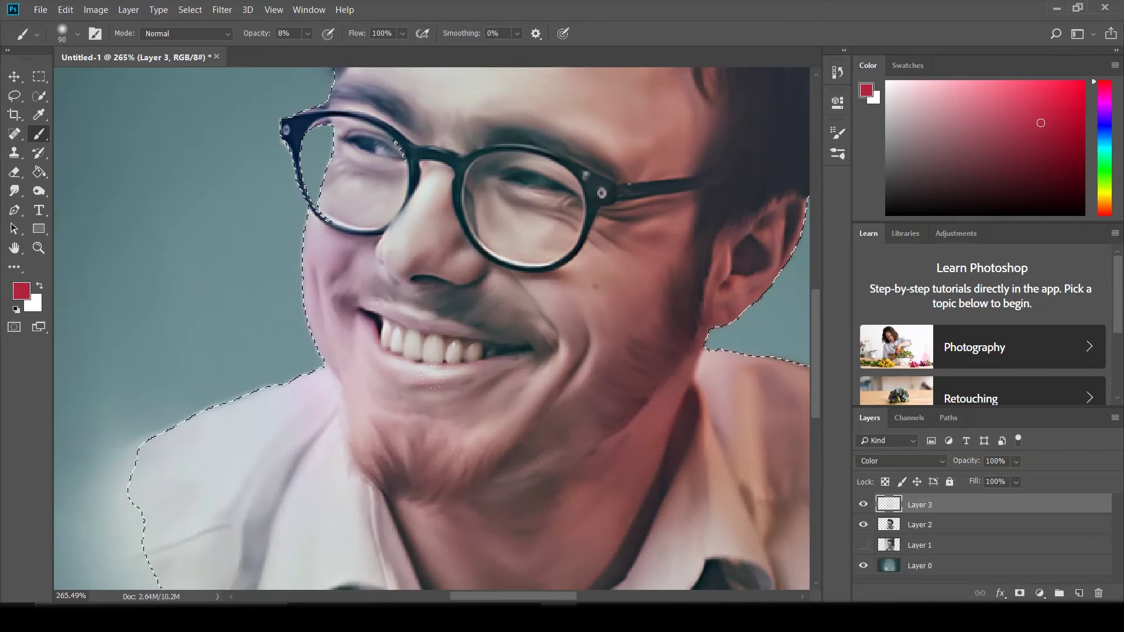
scroll(549, 363, up, 3)
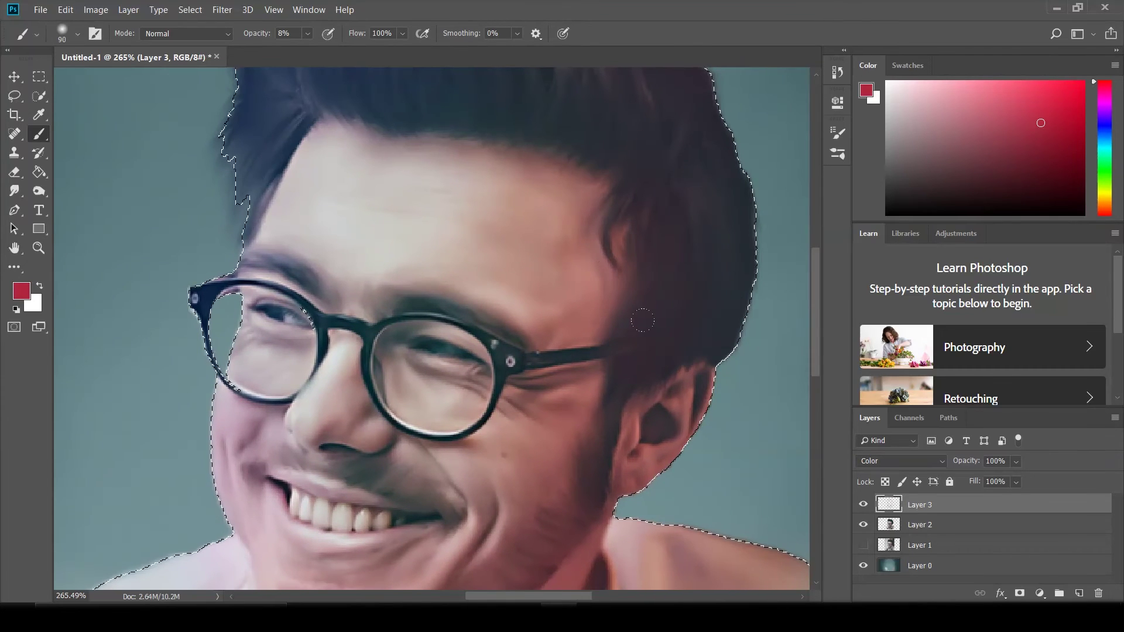
key(bracketright)
key(bracketright)
Paint finer tint detail with 70 and 40 px brushes, then make Layer 2 active
scroll(678, 389, up, 2)
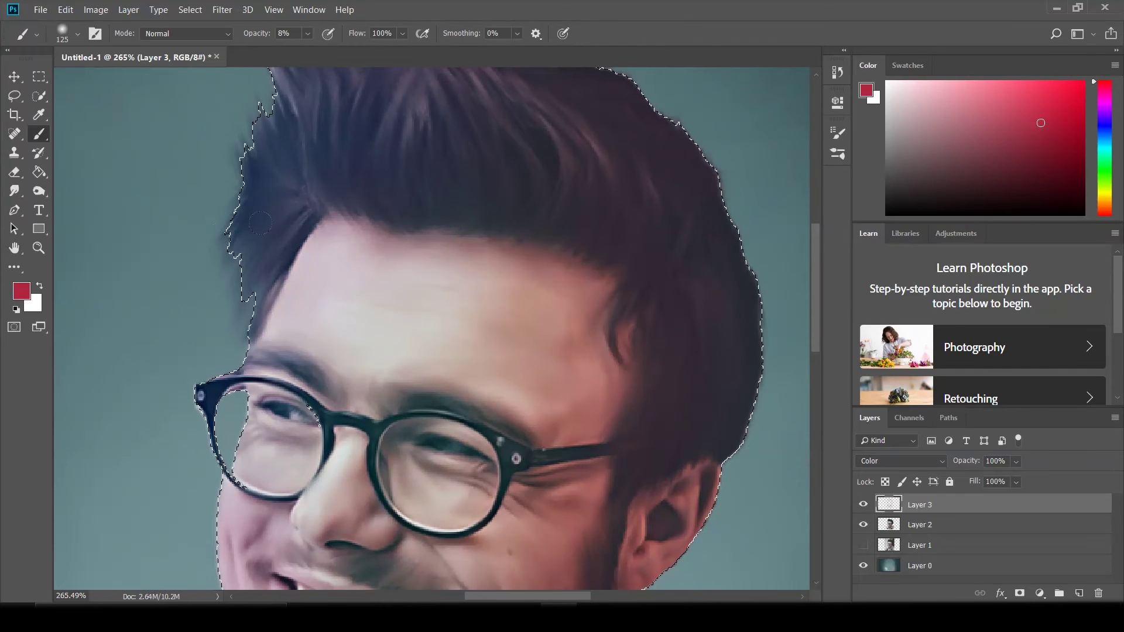
scroll(400, 336, down, 5)
scroll(400, 336, up, 5)
key(bracketleft)
key(bracketleft)
key(bracketleft)
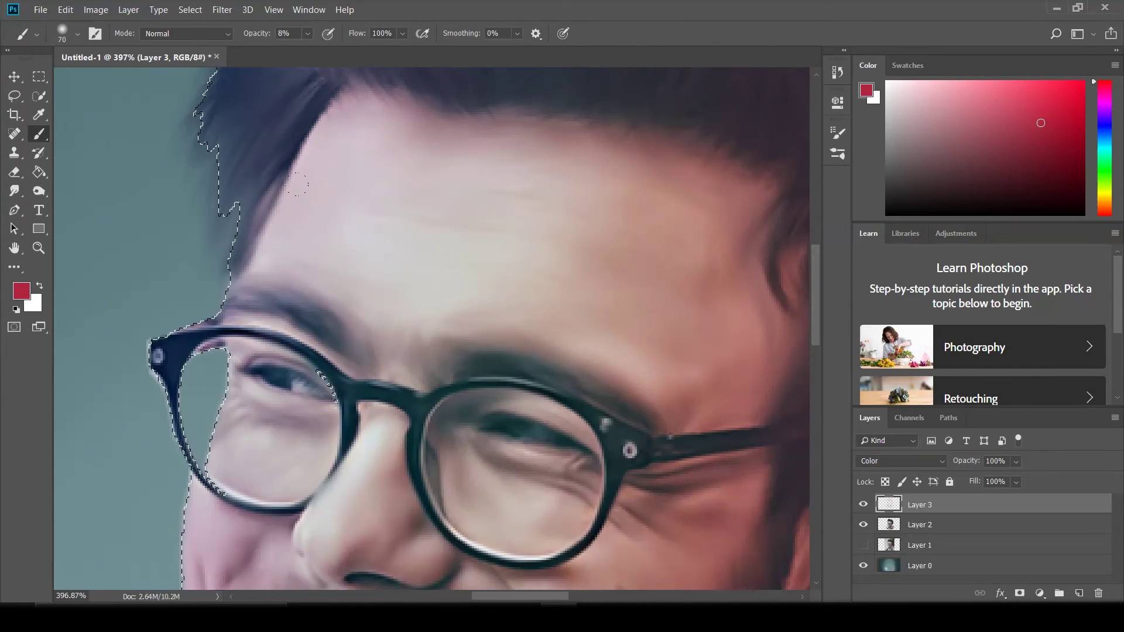
scroll(246, 113, down, 4)
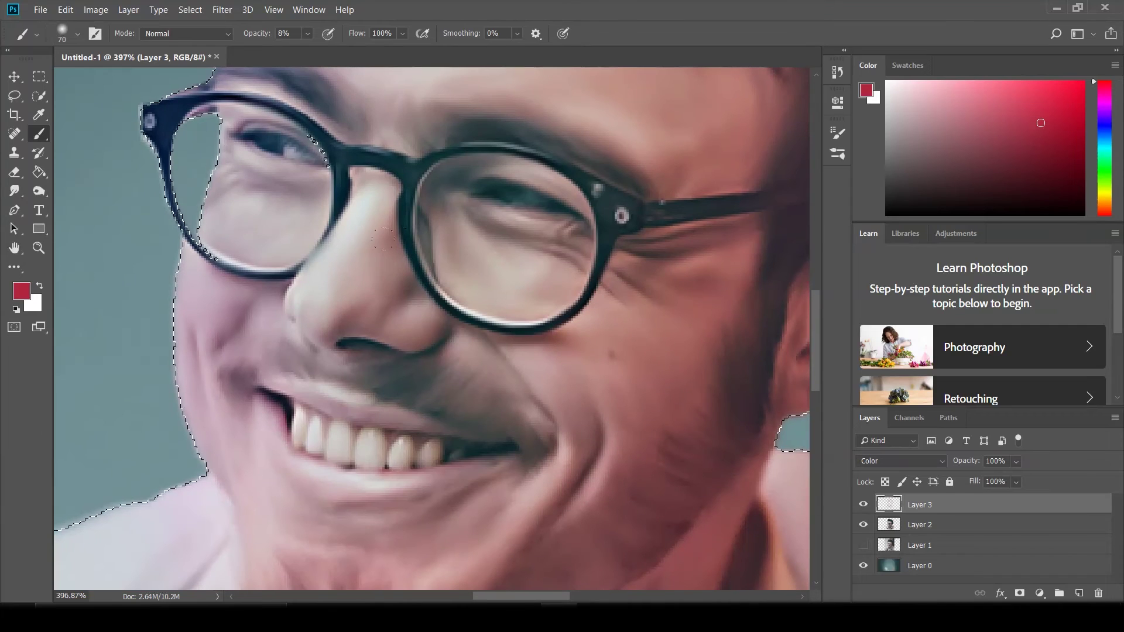
key(bracketleft)
key(bracketleft)
key(bracketleft)
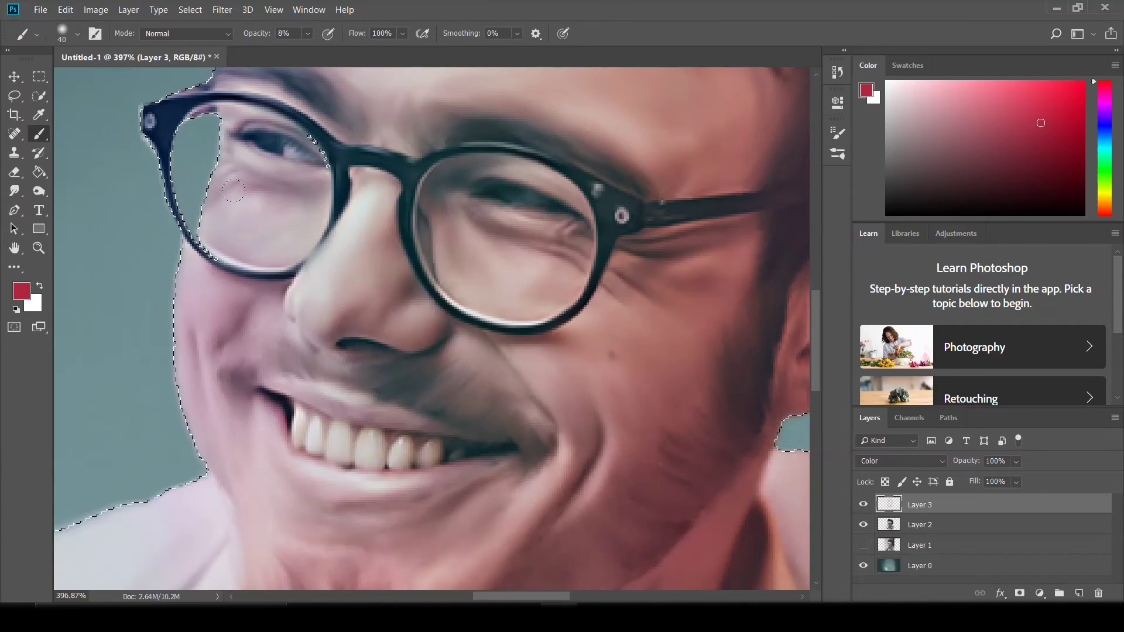
scroll(476, 329, down, 3)
scroll(527, 351, down, 3)
scroll(606, 384, down, 4)
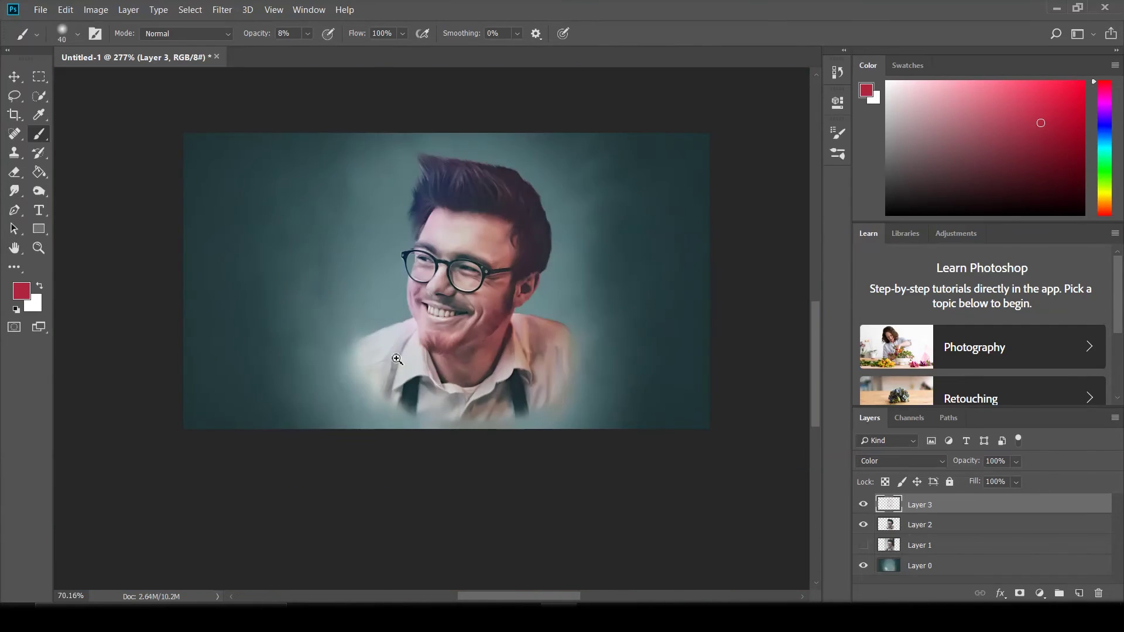
scroll(606, 384, up, 2)
key(o)
key(alt+bracketleft)
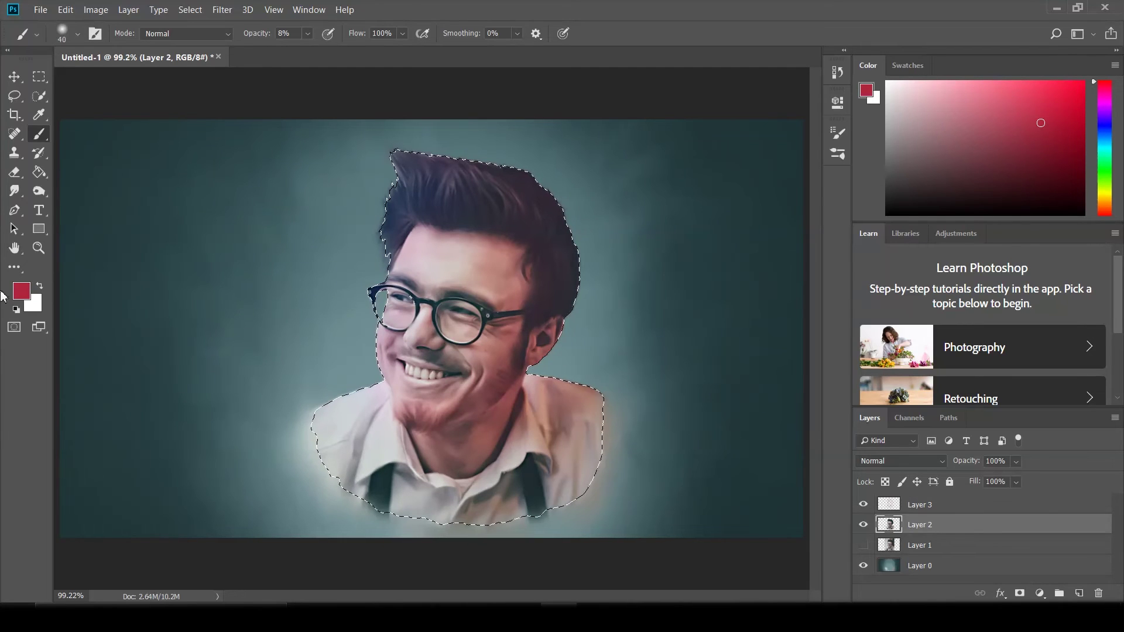
Burn along the eyebrow to darken it
scroll(468, 302, up, 10)
drag(241, 291, 579, 398)
scroll(410, 328, left, 5)
scroll(410, 328, up, 2)
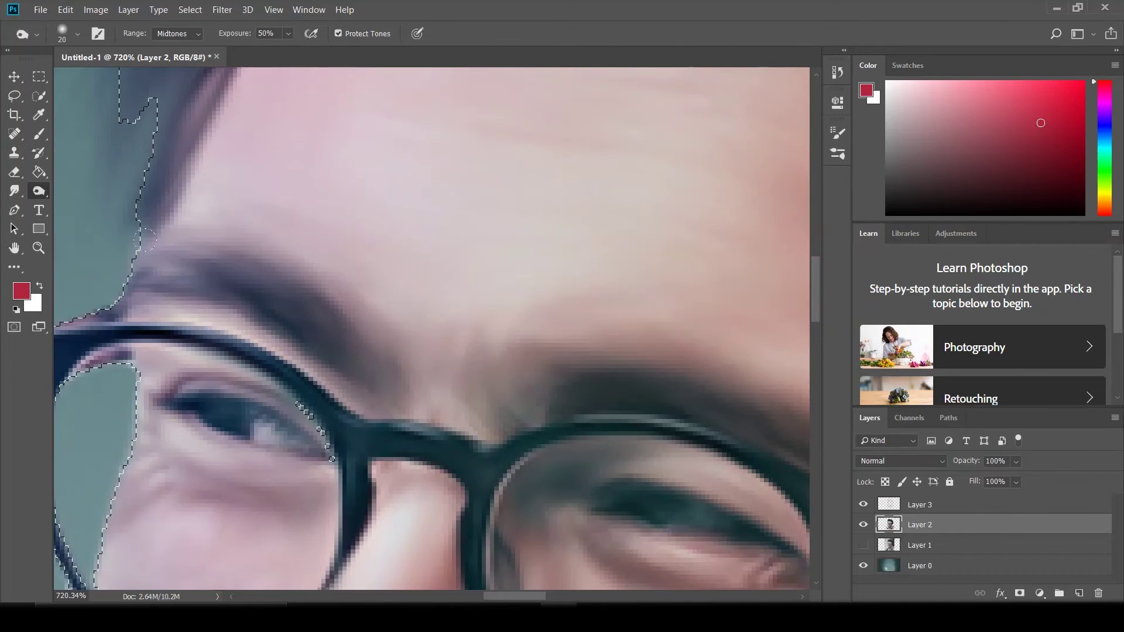
scroll(331, 331, down, 3)
scroll(354, 324, down, 4)
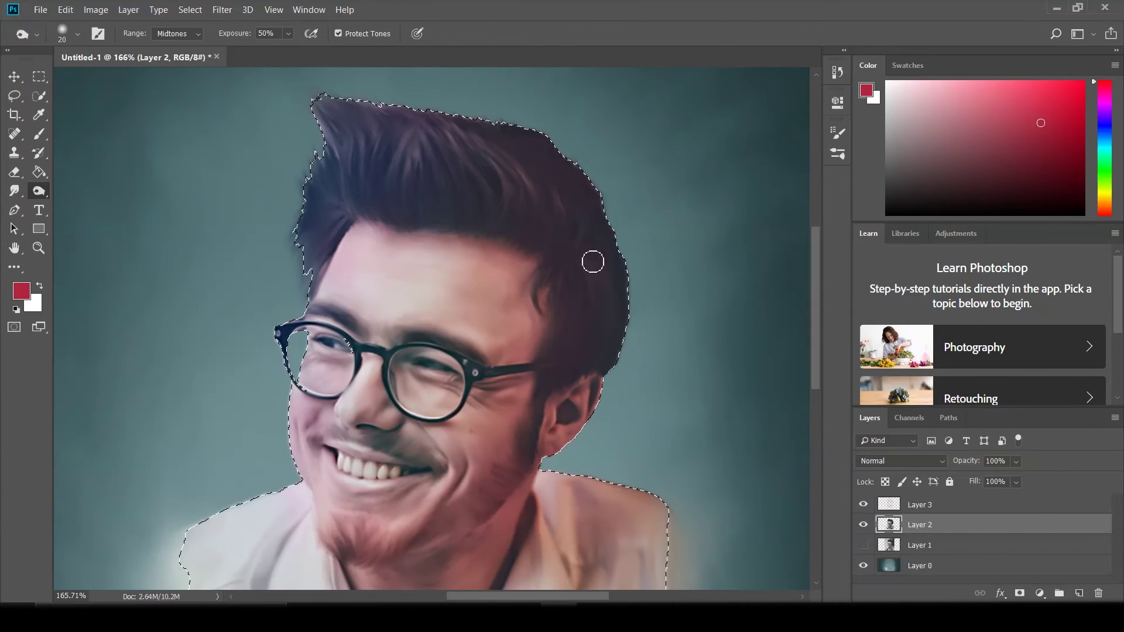
On Color-mode Layer 3, set up a smaller dark red brush for tinting the lips
click(919, 505)
drag(431, 365, 420, 259)
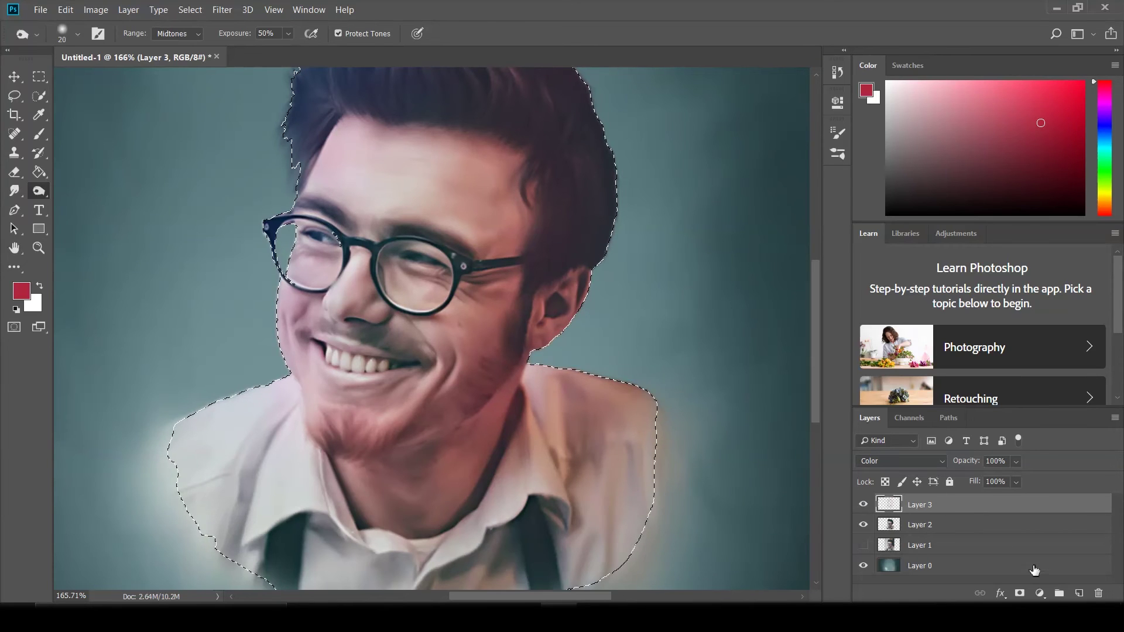
key(b)
scroll(401, 397, up, 5)
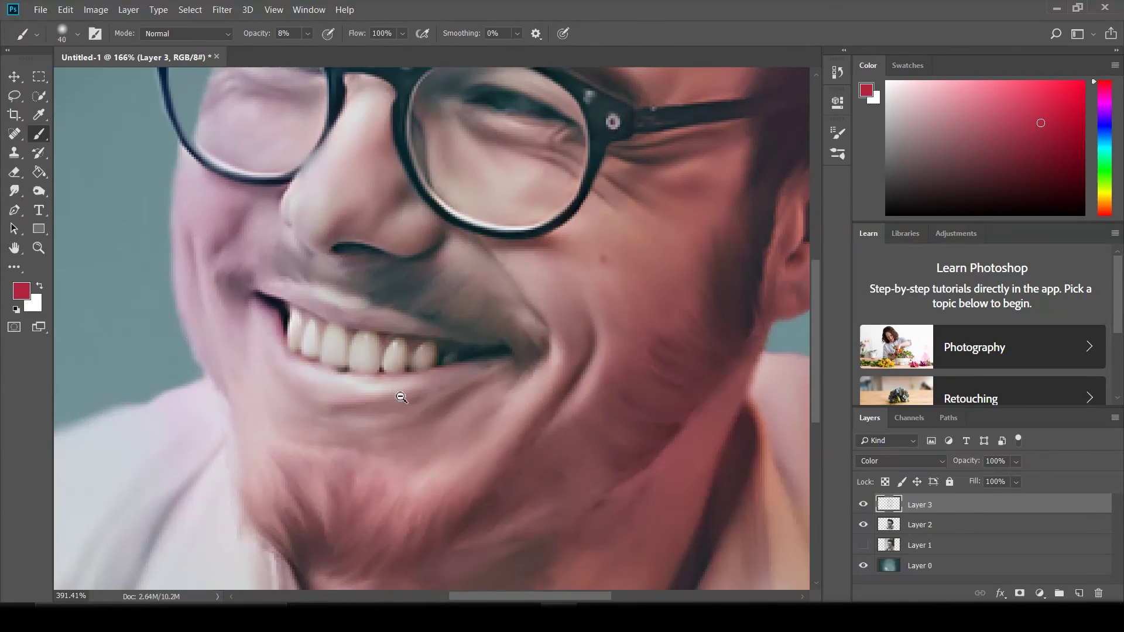
scroll(402, 398, down, 5)
scroll(351, 389, up, 7)
click(1084, 129)
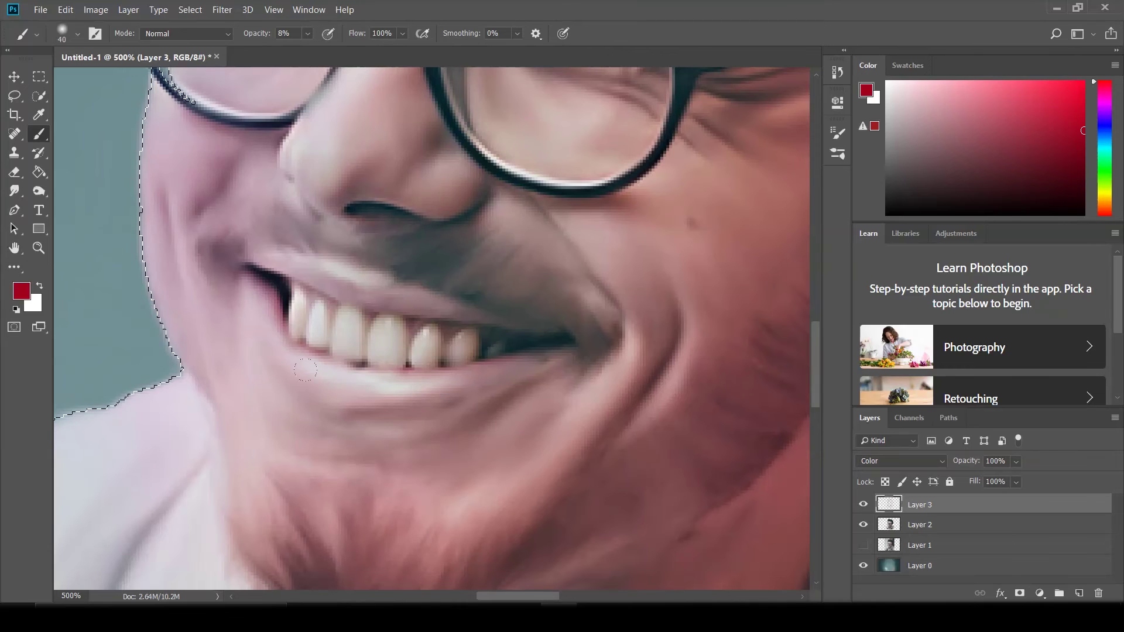
key(bracketleft)
key(bracketleft)
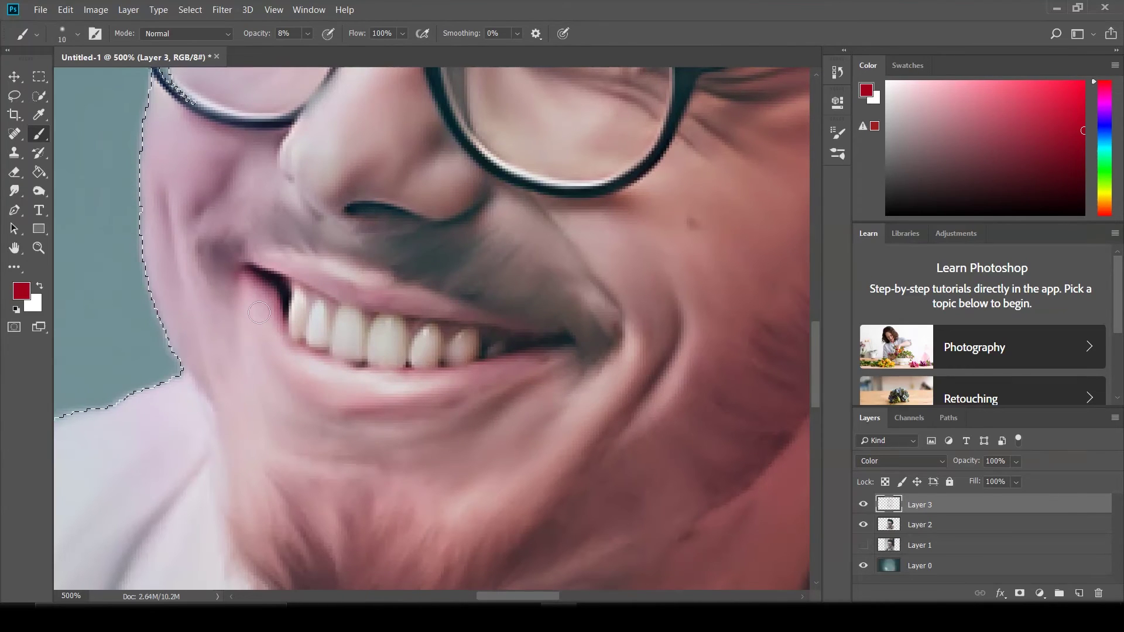
Zoom out to check the face, then add a new empty Layer 4 above Layer 3
key(ctrl+0)
click(415, 265)
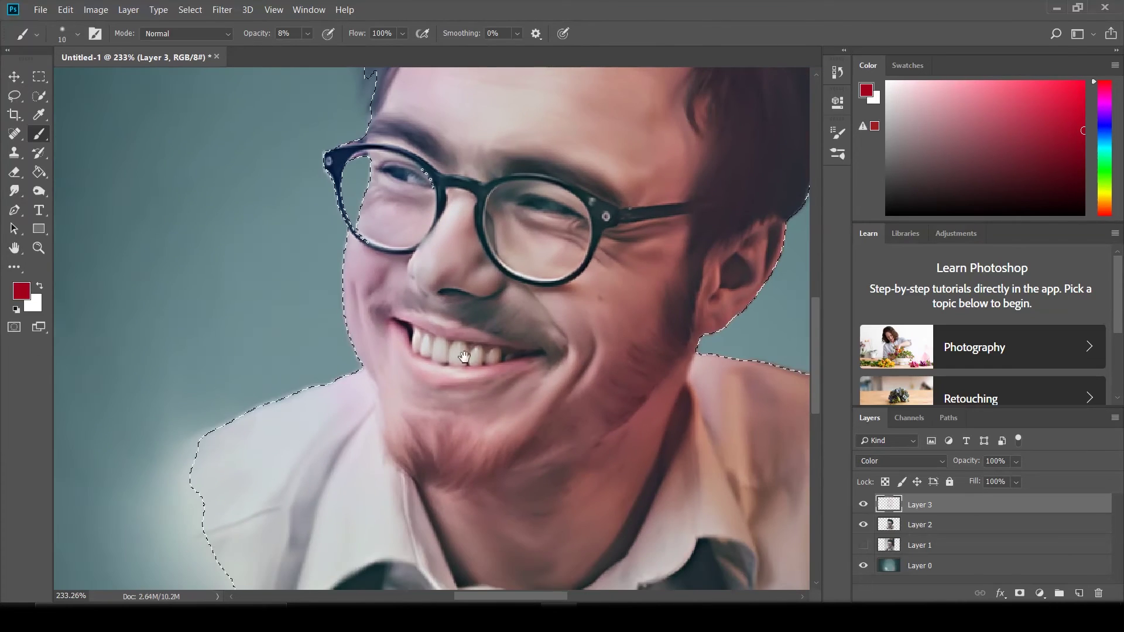
click(415, 265)
key(ctrl+shift+alt+n)
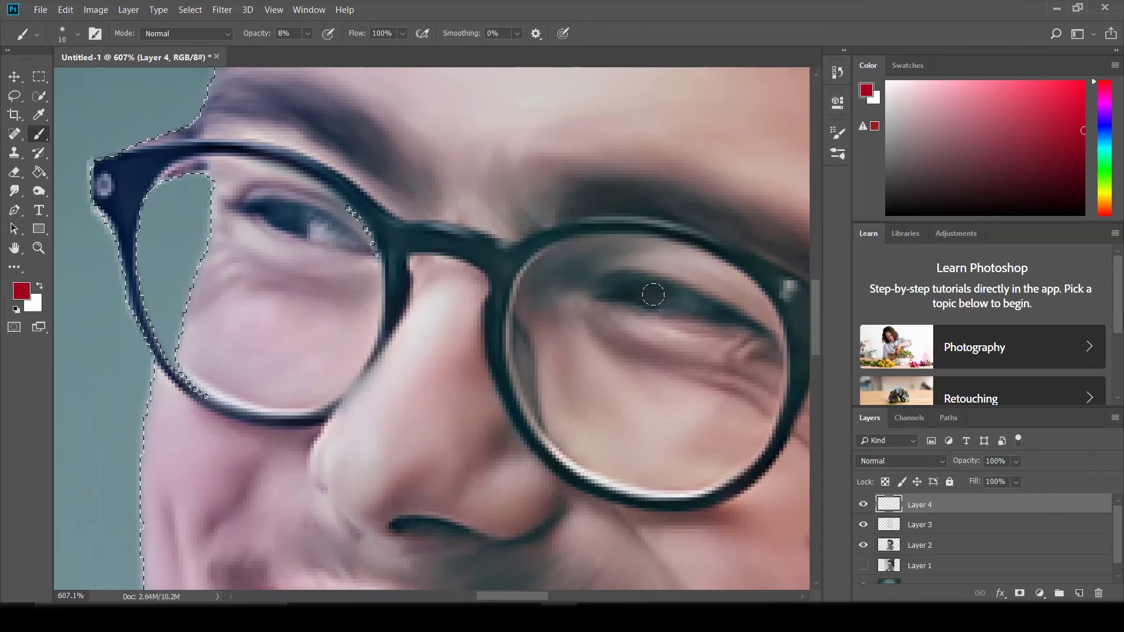
Paint faint white catchlights across the irises on Layer 4 with a 5-pixel brush
key(d)
click(94, 199)
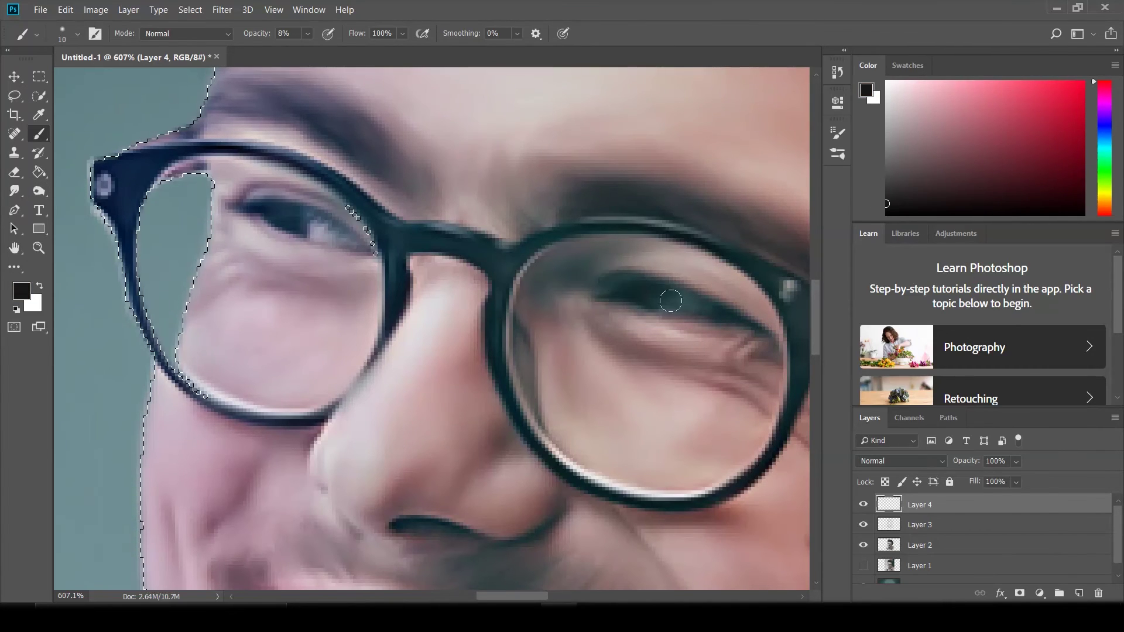
drag(669, 301, 710, 305)
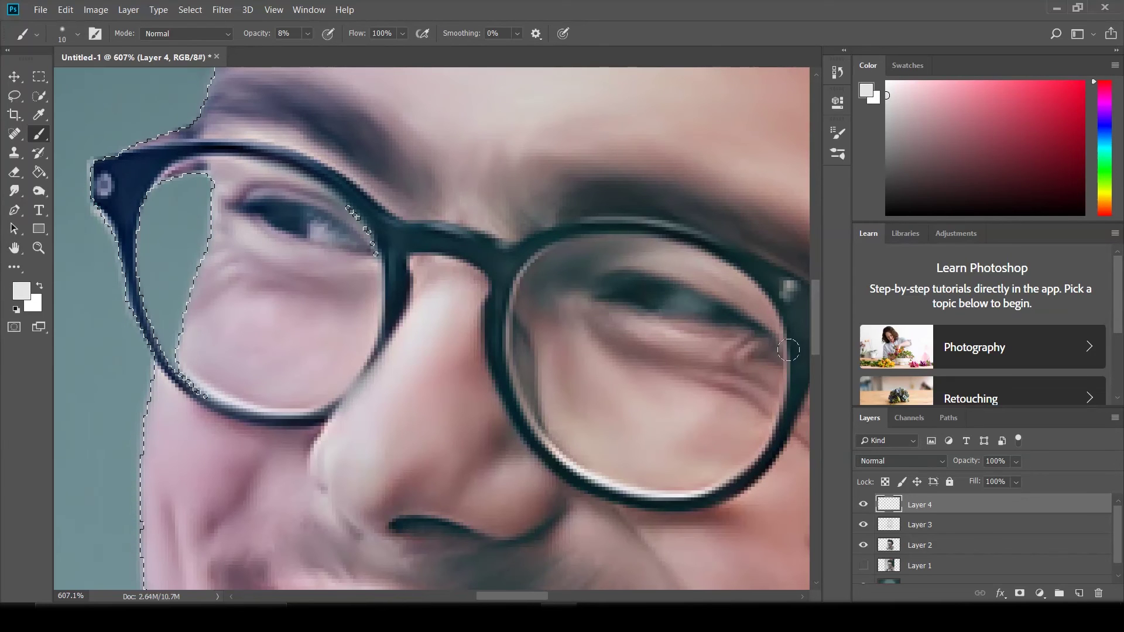
key(bracketleft)
key(bracketleft)
drag(682, 303, 717, 312)
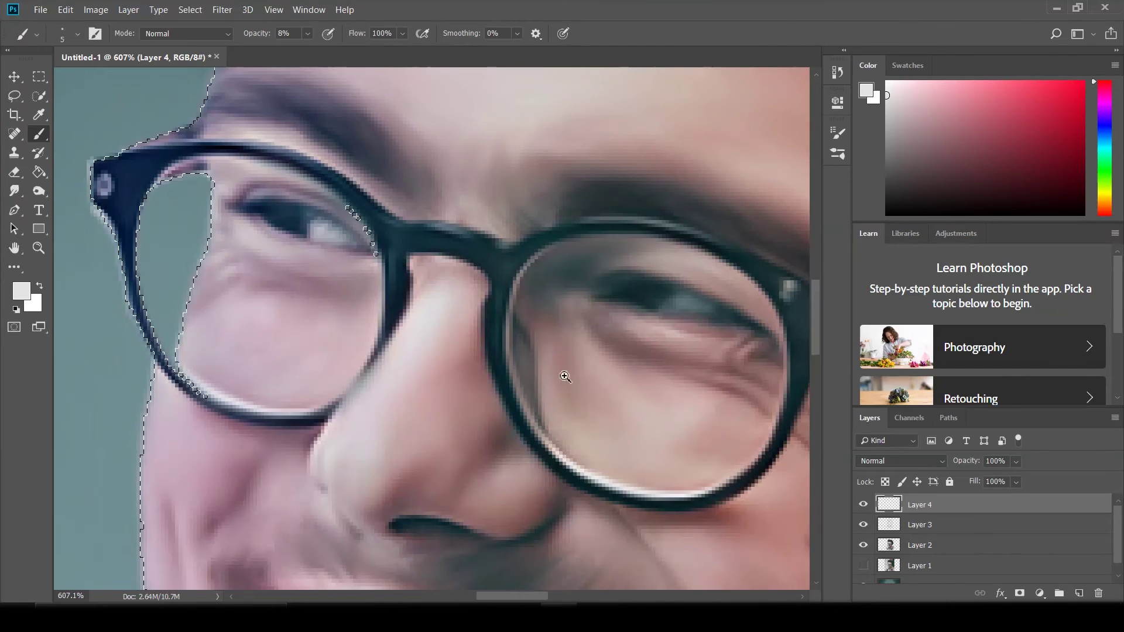
scroll(562, 377, down, 3)
key(d)
scroll(607, 321, up, 4)
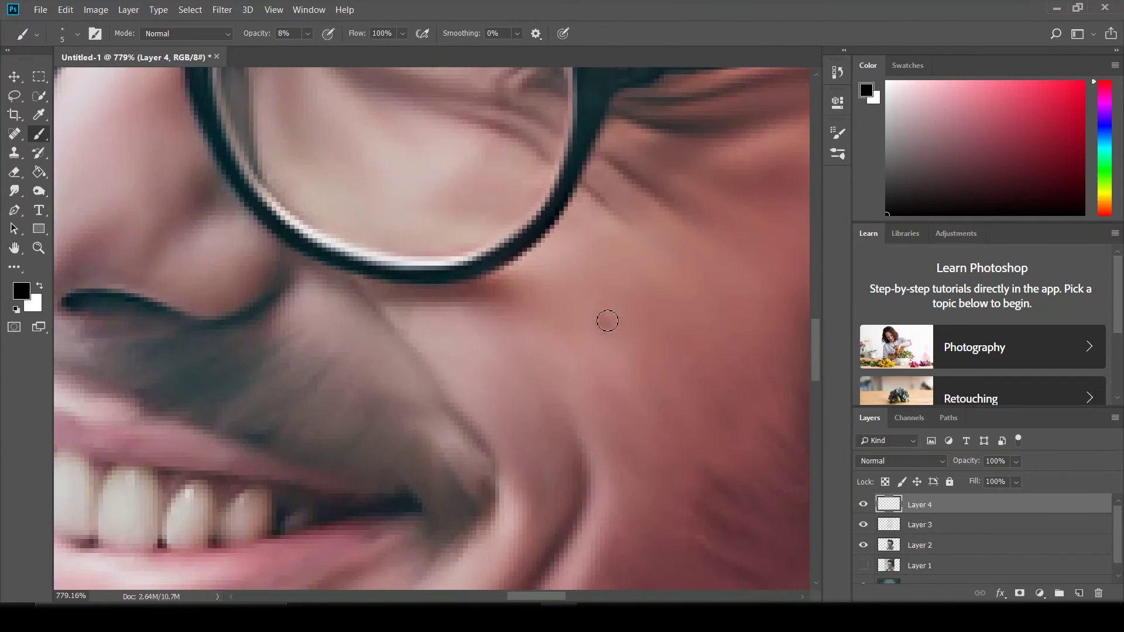
scroll(672, 373, down, 5)
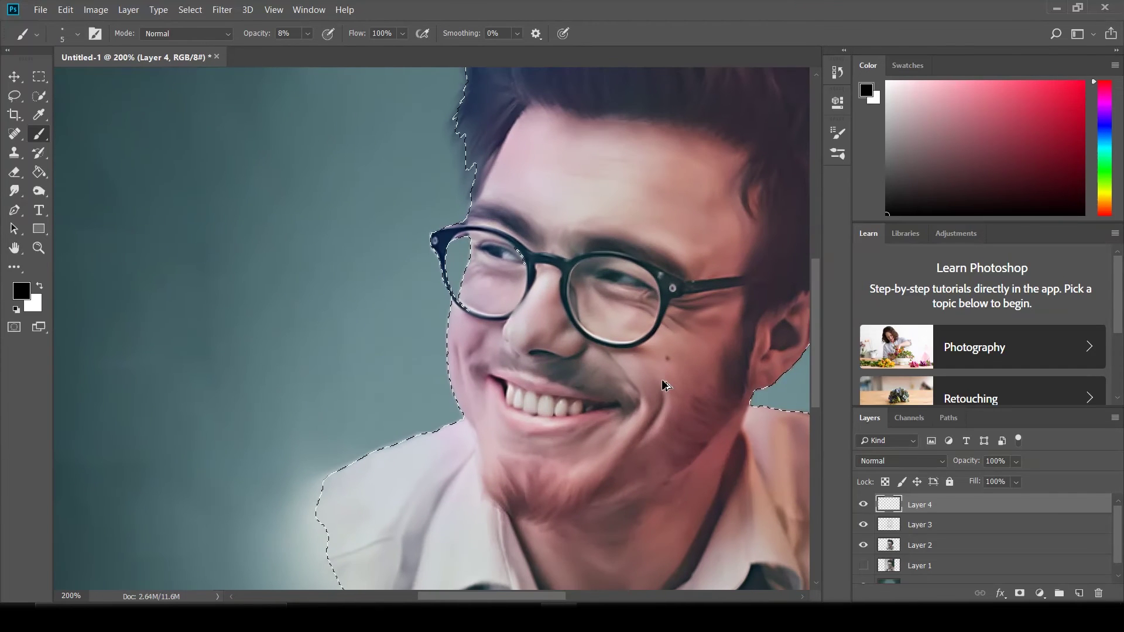
scroll(673, 351, down, 2)
scroll(621, 287, up, 3)
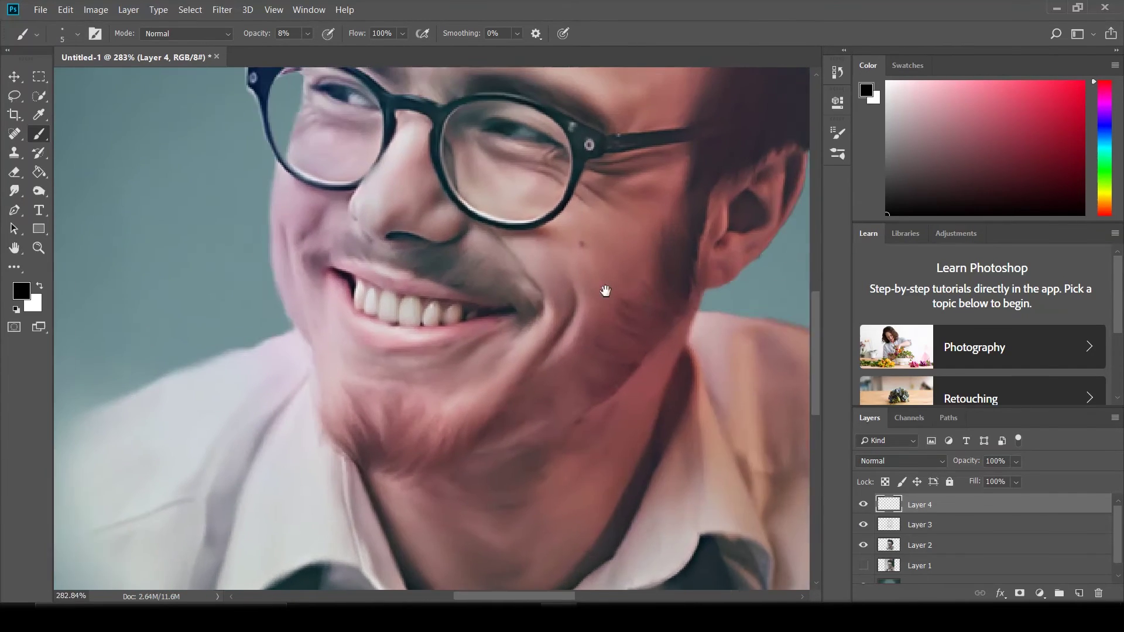
scroll(674, 296, up, 1)
Fit the image in the window, reselect Layer 3 and choose a deep blue paint colour
key(ctrl+0)
click(1002, 525)
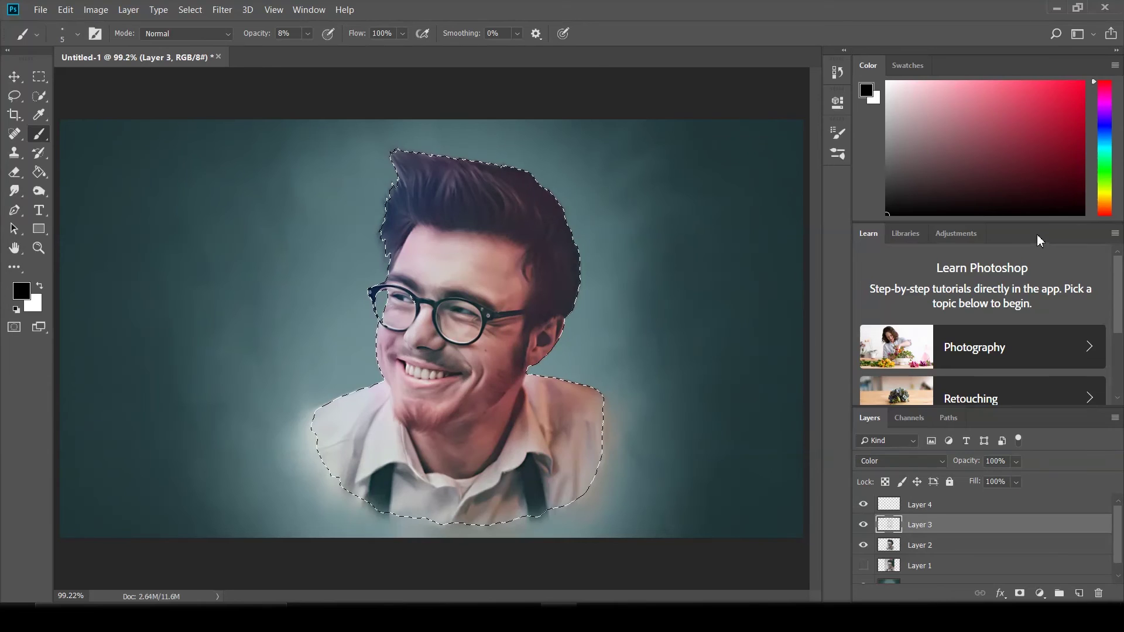
click(1105, 120)
click(1078, 144)
scroll(417, 397, up, 3)
scroll(417, 397, up, 2)
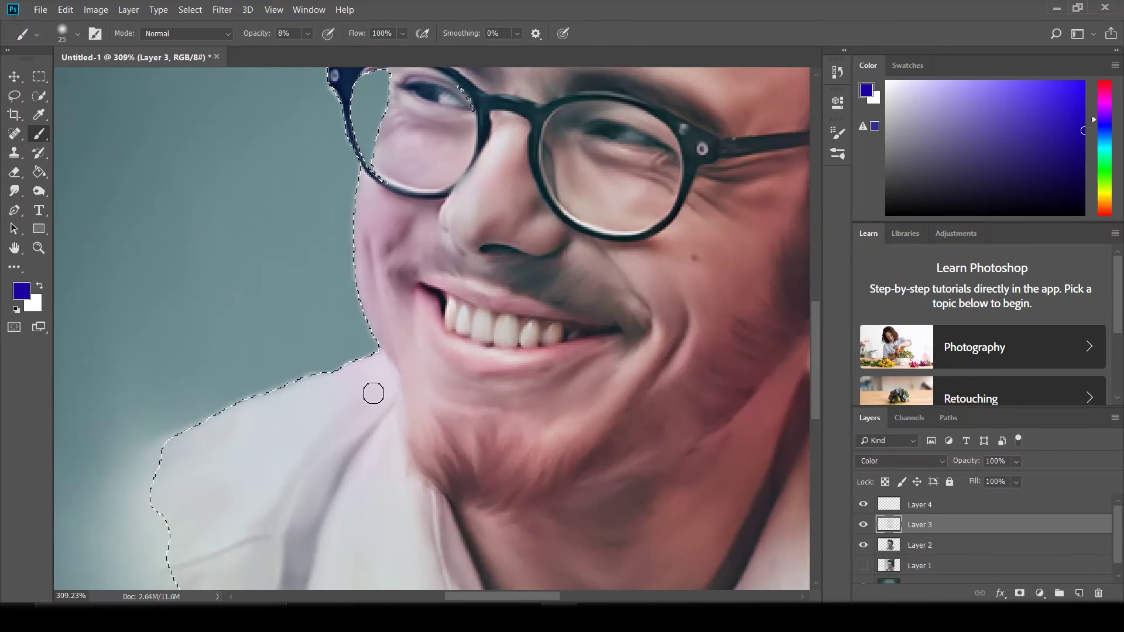
Tint the left shoulder lavender-blue at 10% opacity, then return to Layer 4 with white
key(bracketright)
scroll(380, 404, down, 3)
click(293, 33)
text(01)
key(bracketright)
drag(302, 436, 404, 410)
key(bracketright)
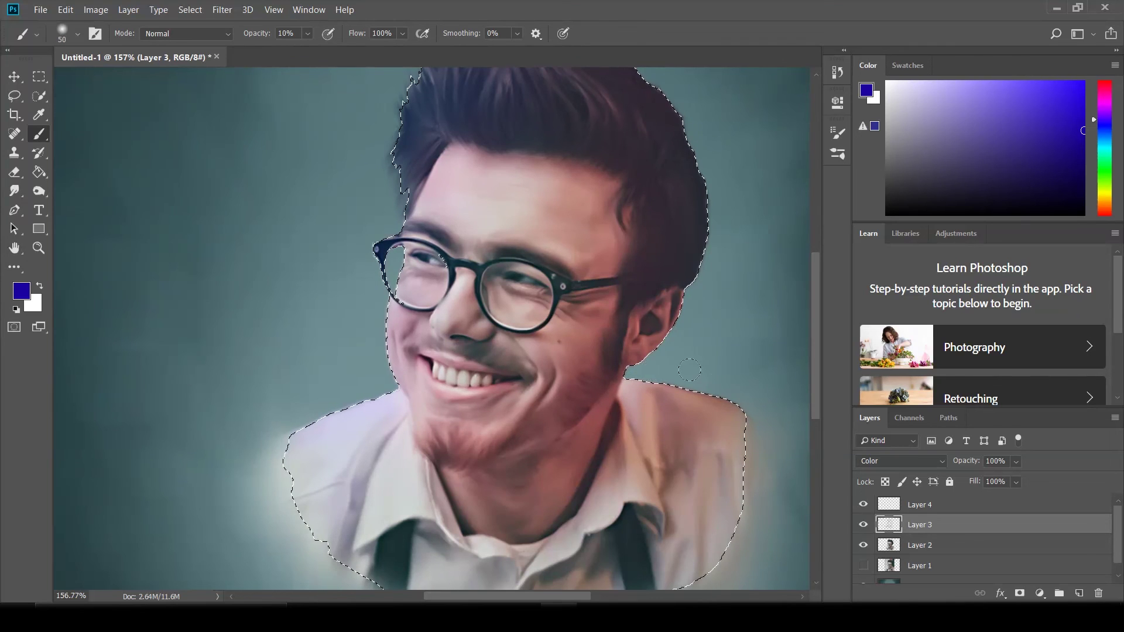
key(alt+bracketright)
click(884, 80)
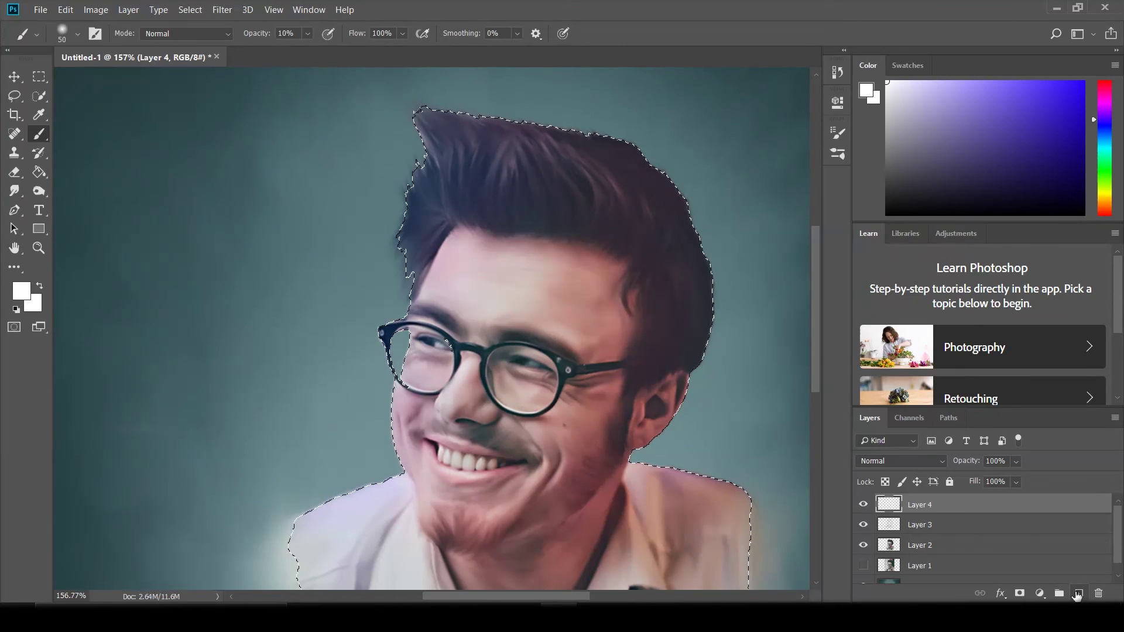
Set the brush opacity to 30% and zoom in on the hair
right_click(566, 137)
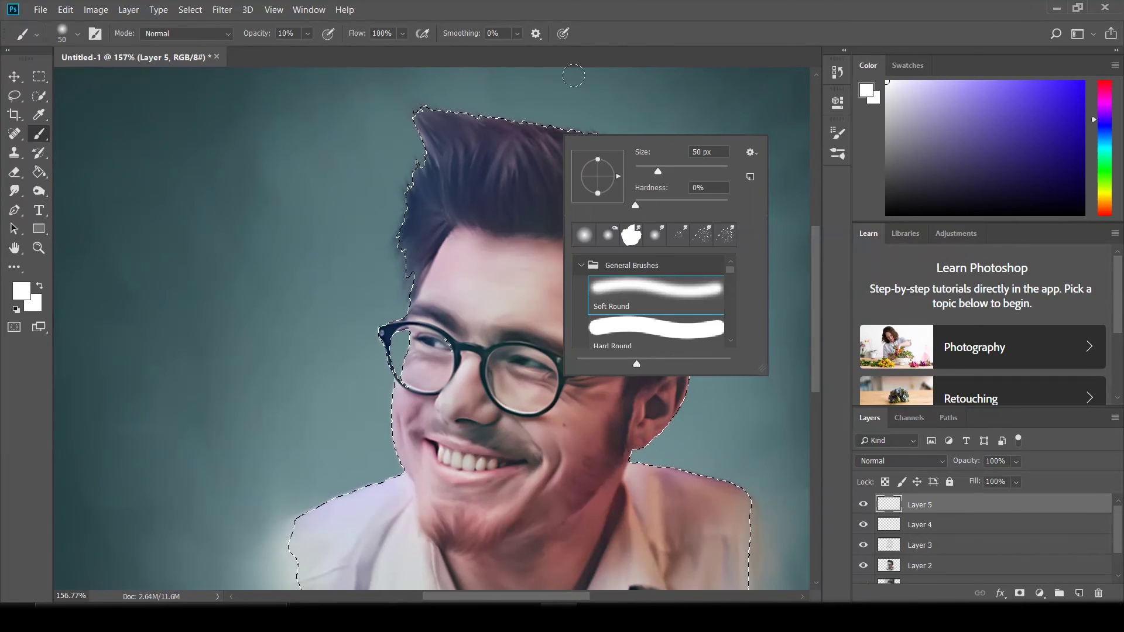
click(286, 33)
text(30)
key(Return)
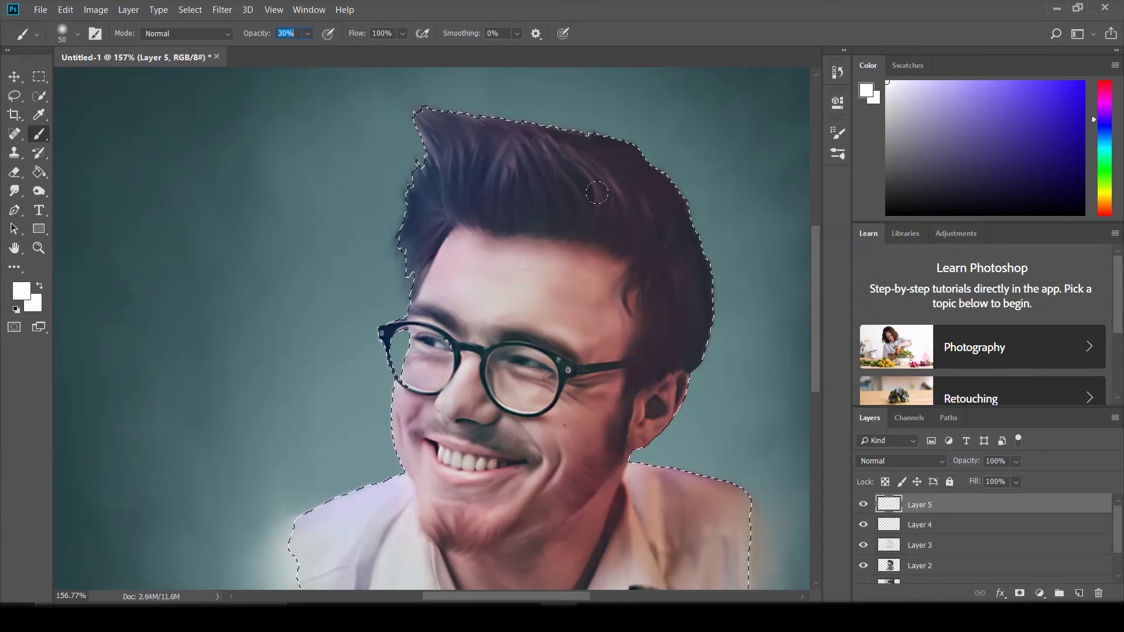
ctrl+click(555, 222)
right_click(644, 135)
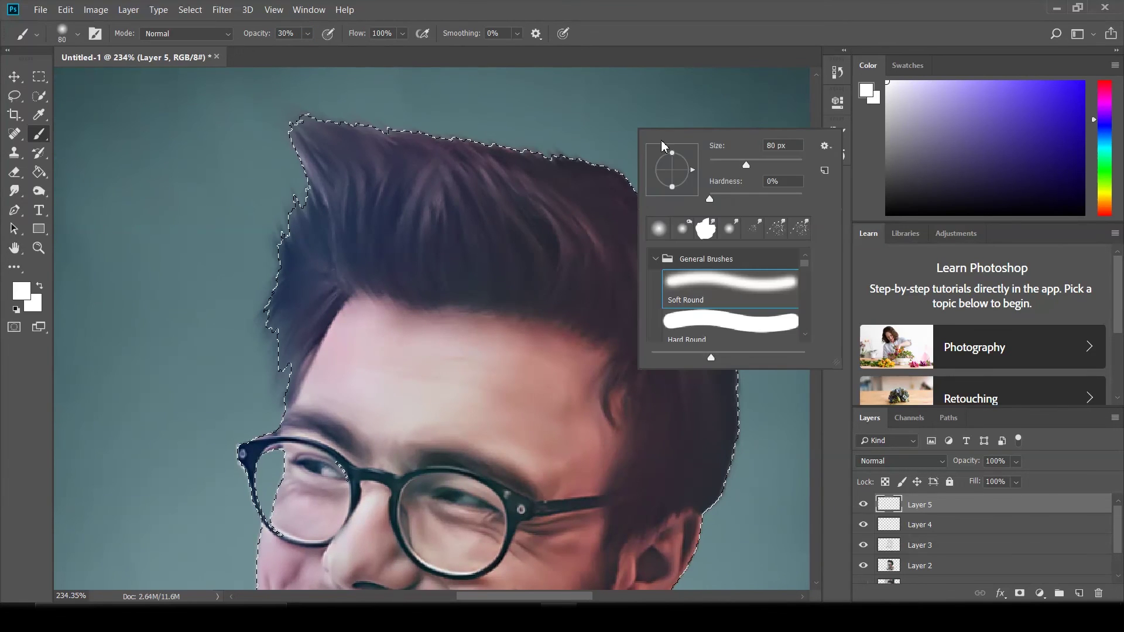
key(Return)
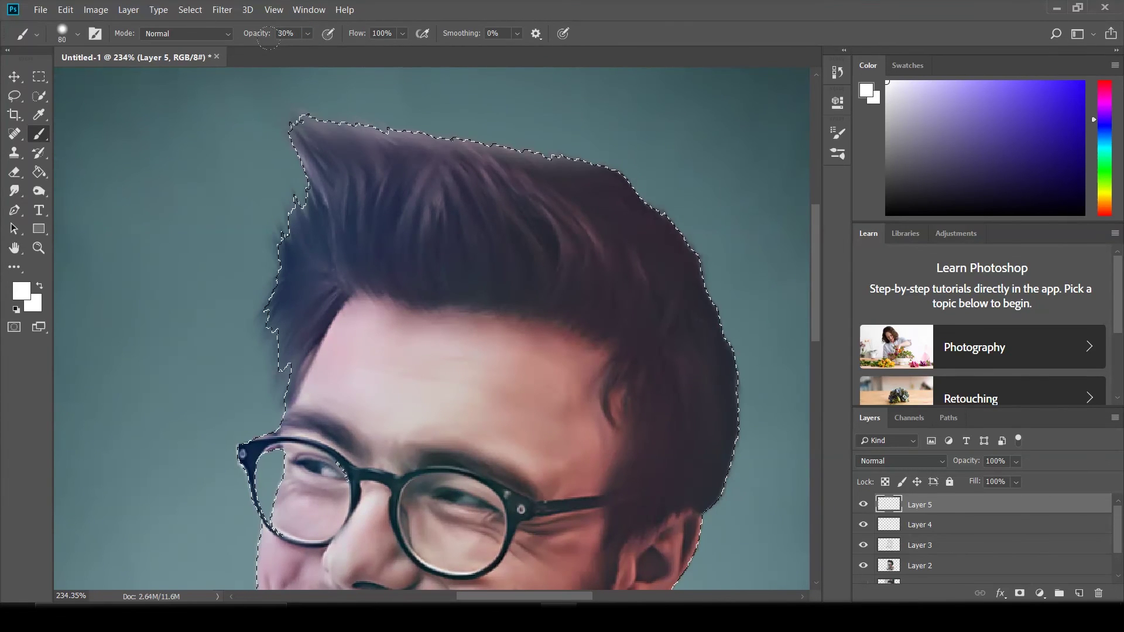
scroll(679, 215, down, 3)
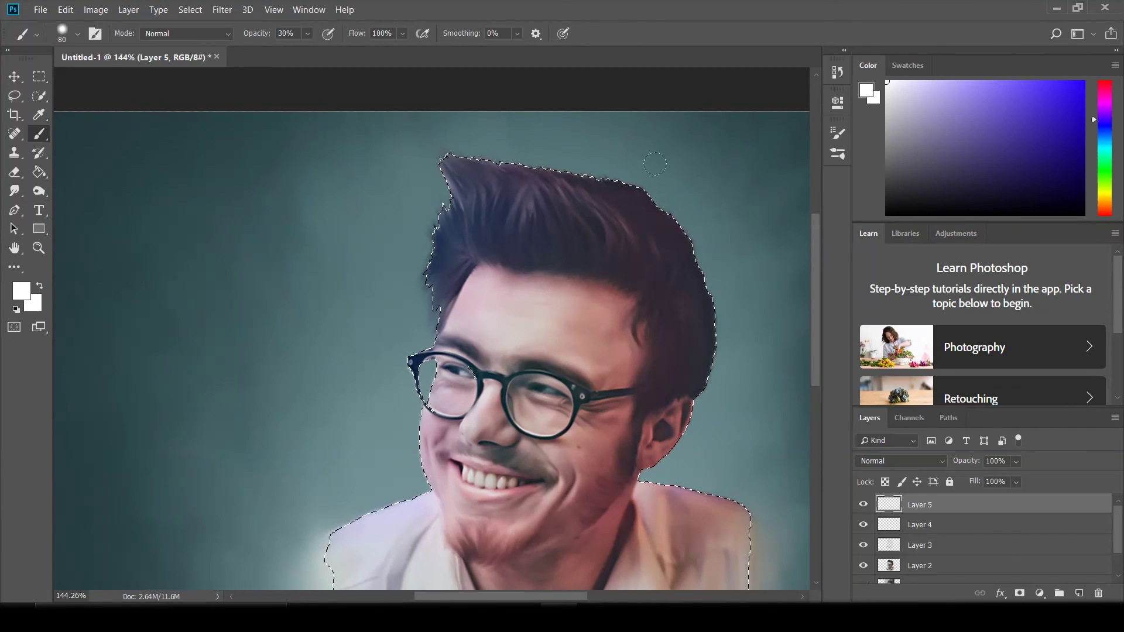
scroll(691, 304, down, 3)
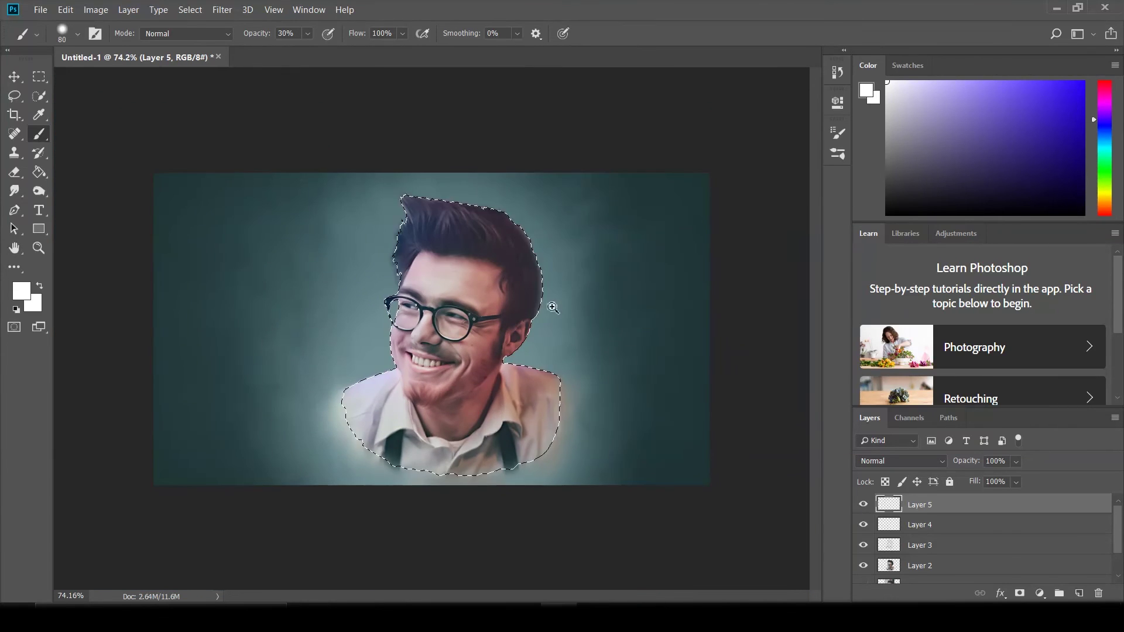
scroll(527, 328, up, 4)
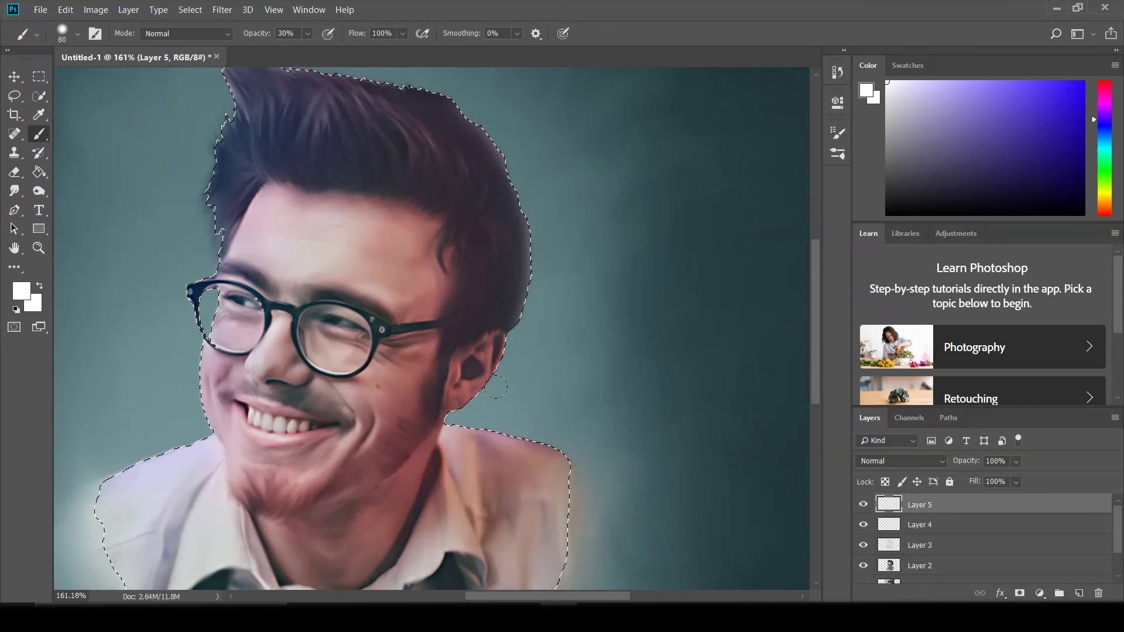
Paint a soft white glow along the hair edge with a 25-pixel soft brush
key(bracketleft)
key(bracketleft)
key(bracketleft)
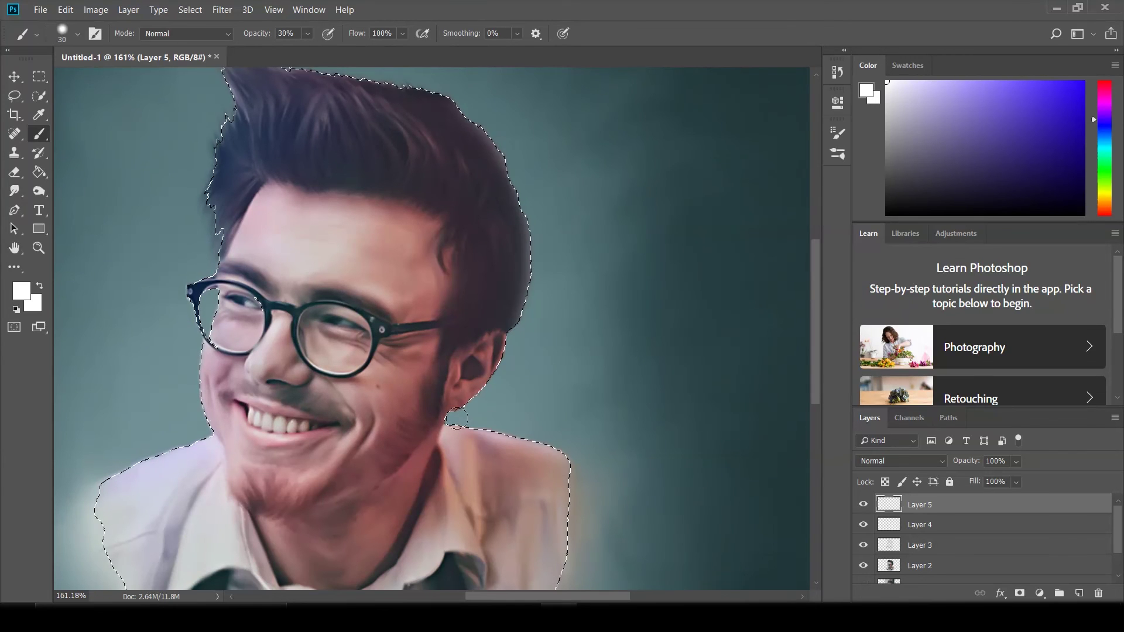
scroll(462, 424, up, 3)
key(bracketleft)
key(bracketleft)
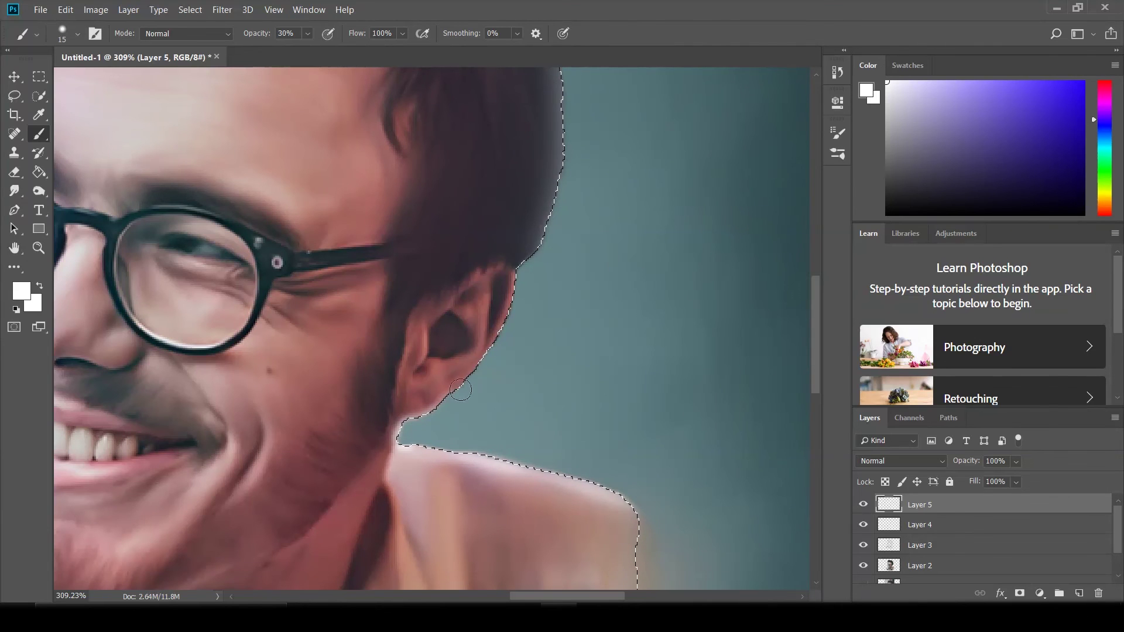
scroll(544, 307, down, 3)
scroll(535, 304, up, 1)
scroll(516, 322, up, 2)
scroll(491, 352, up, 1)
right_click(588, 322)
key(Return)
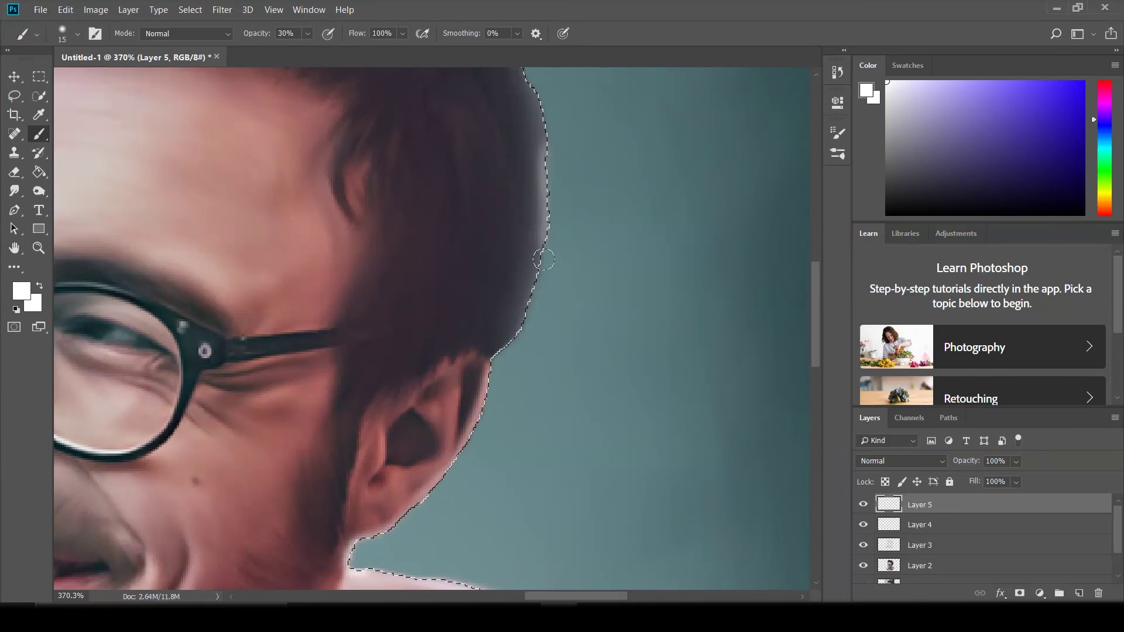
drag(544, 111, 552, 241)
Enlarge the brush to 20, review the hair edge, and deselect the silhouette with Ctrl+D
key(bracketright)
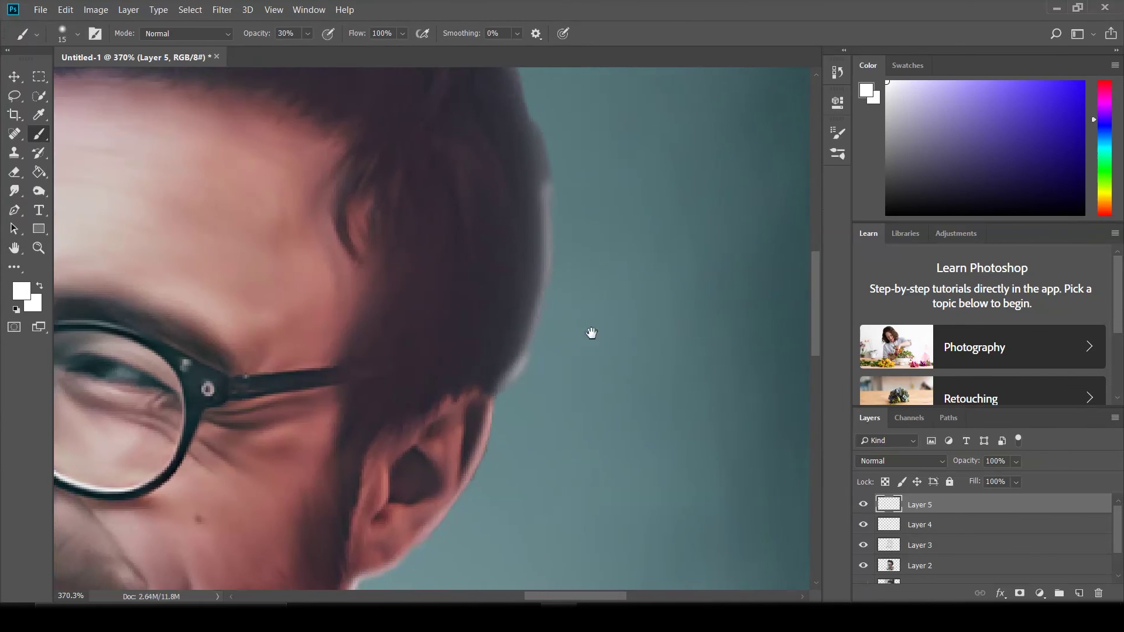
scroll(589, 331, up, 3)
scroll(570, 350, down, 3)
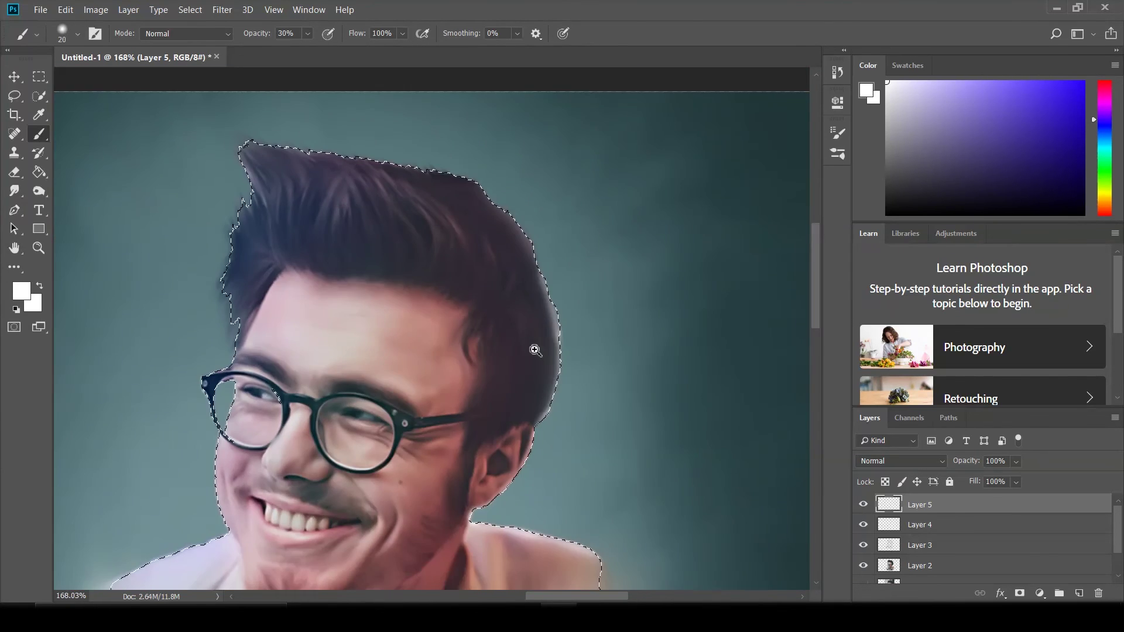
scroll(568, 355, down, 2)
scroll(568, 356, up, 3)
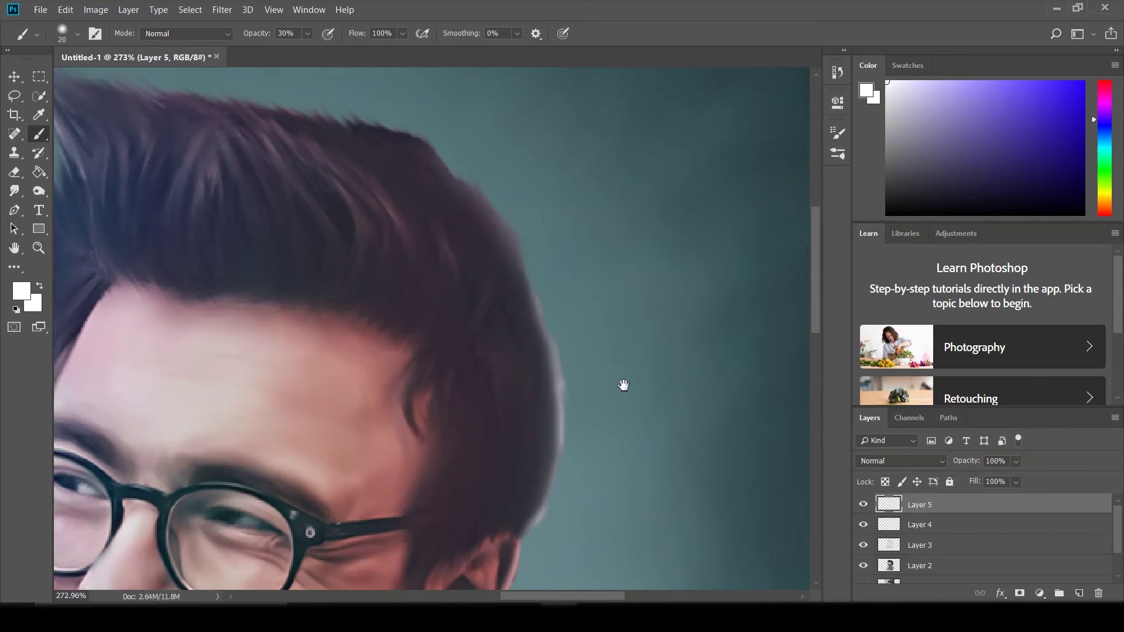
scroll(503, 222, down, 2)
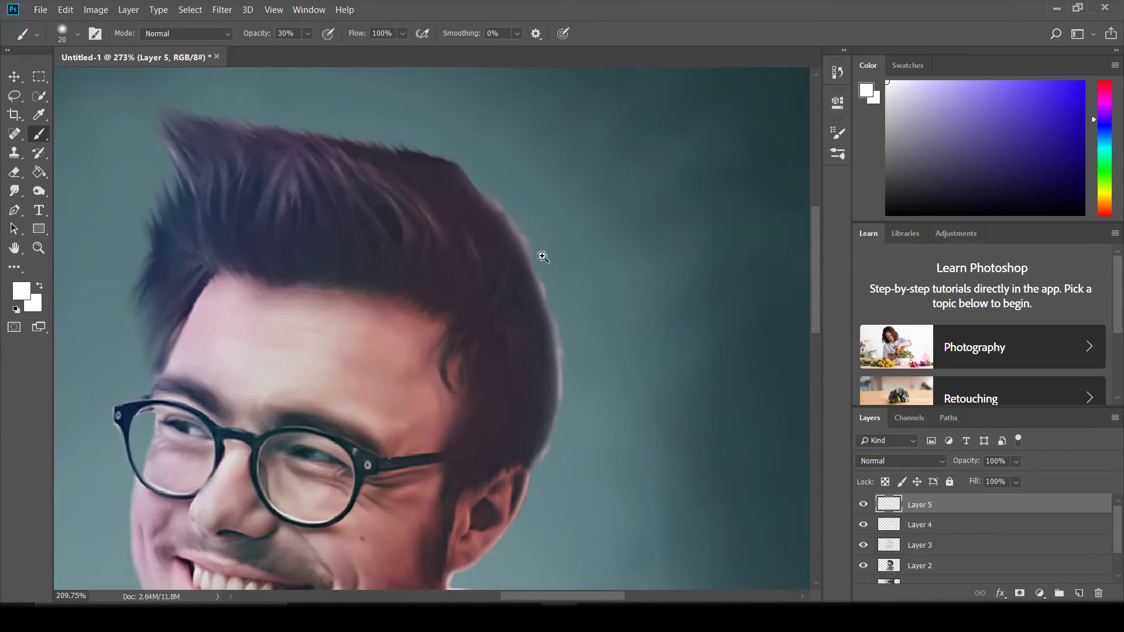
scroll(535, 293, down, 2)
scroll(534, 316, down, 1)
scroll(532, 273, up, 2)
scroll(735, 527, down, 1)
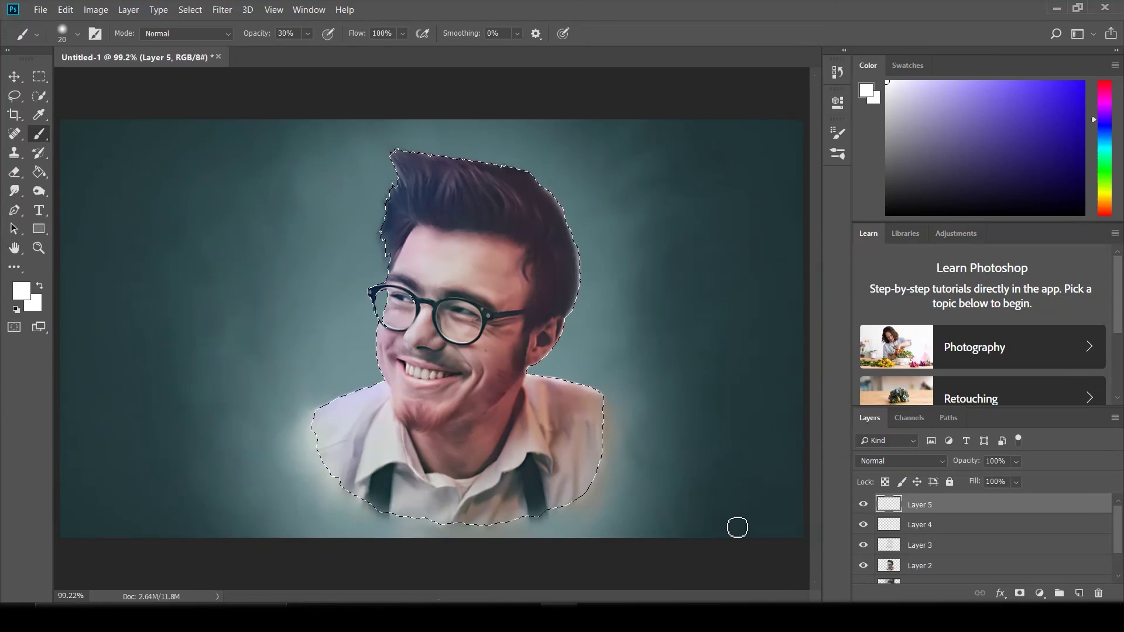
key(ctrl+d)
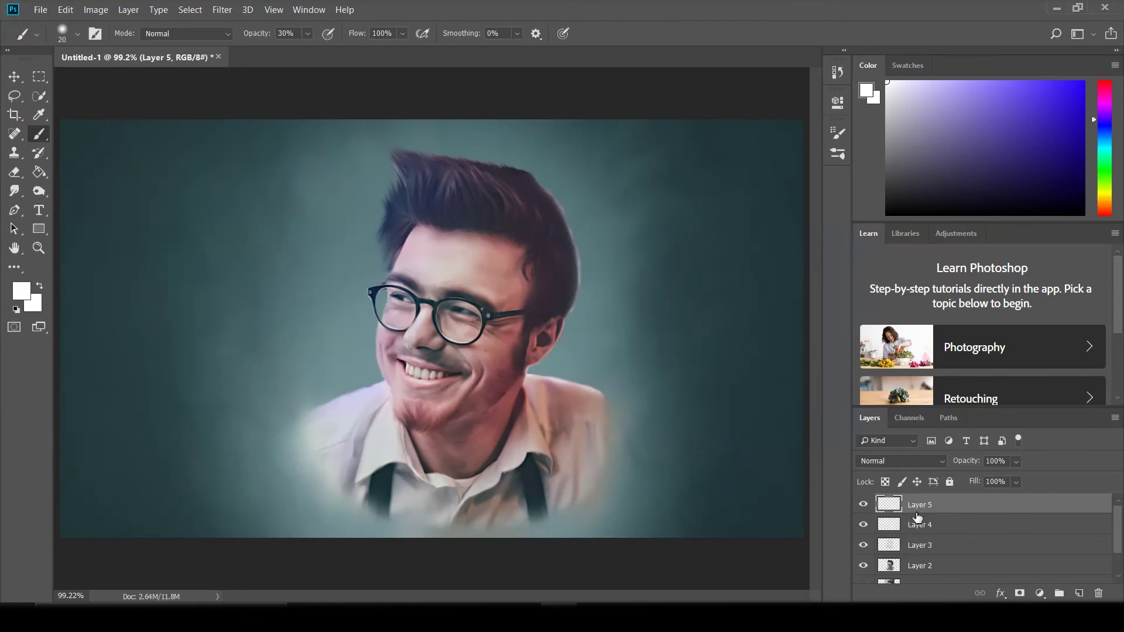
Switch to the Smudge tool and soften the hair edge into strands
click(17, 192)
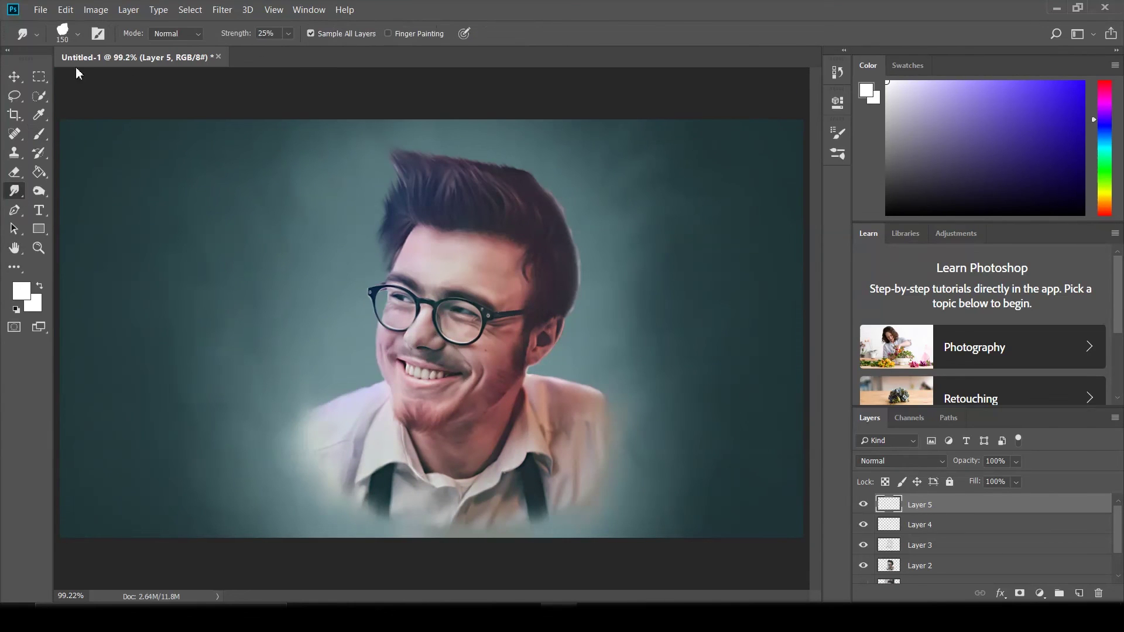
key(F5)
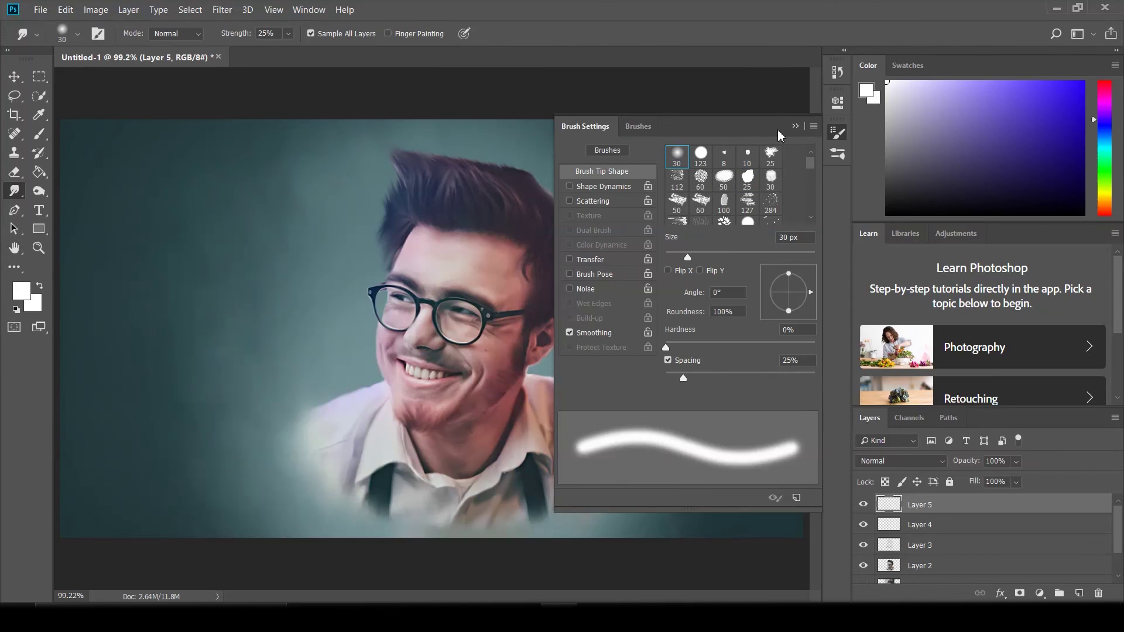
click(795, 126)
scroll(648, 238, up, 5)
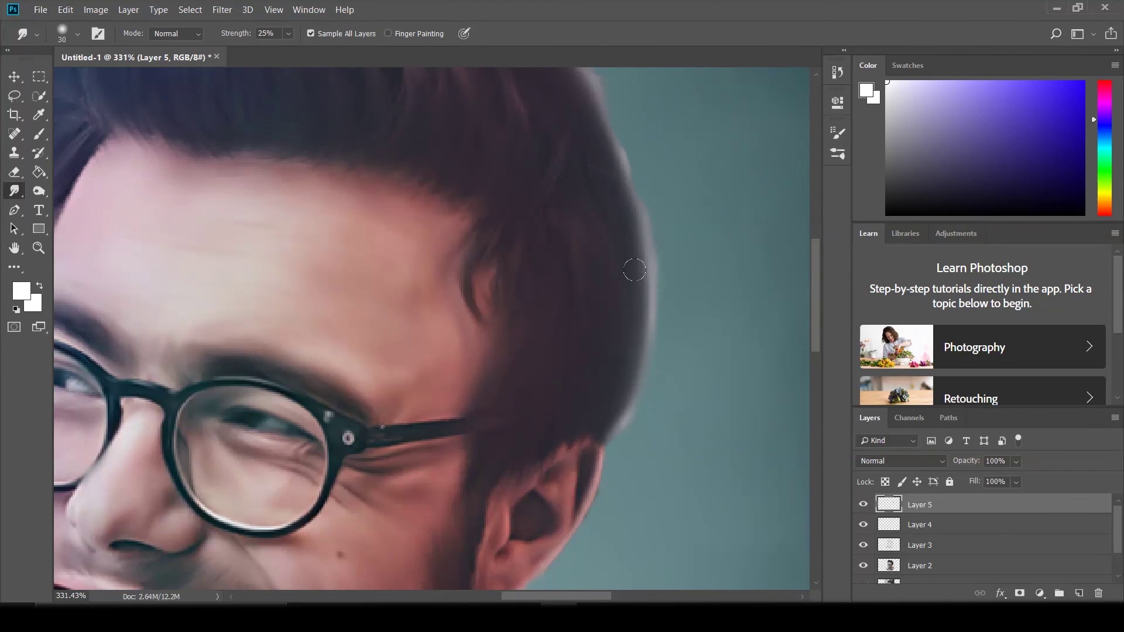
mouse_move(633, 212)
mouse_down()
mouse_move(619, 312)
mouse_move(567, 251)
mouse_move(595, 264)
mouse_up()
mouse_move(637, 364)
mouse_down()
mouse_move(578, 411)
mouse_move(594, 448)
mouse_up()
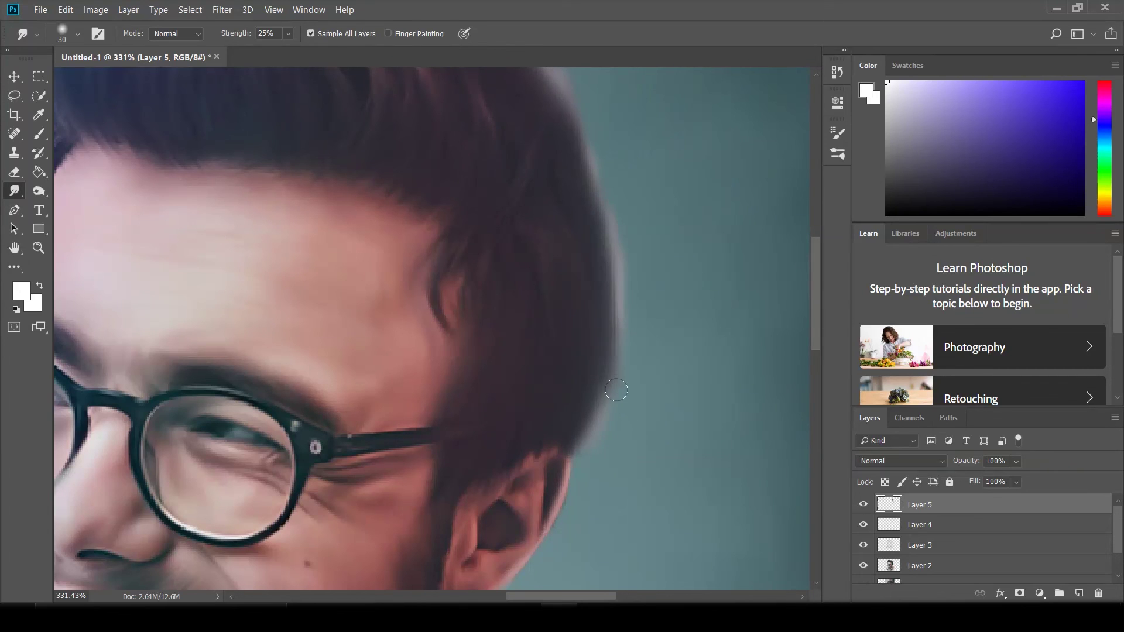
drag(664, 426, 613, 434)
scroll(643, 329, down, 3)
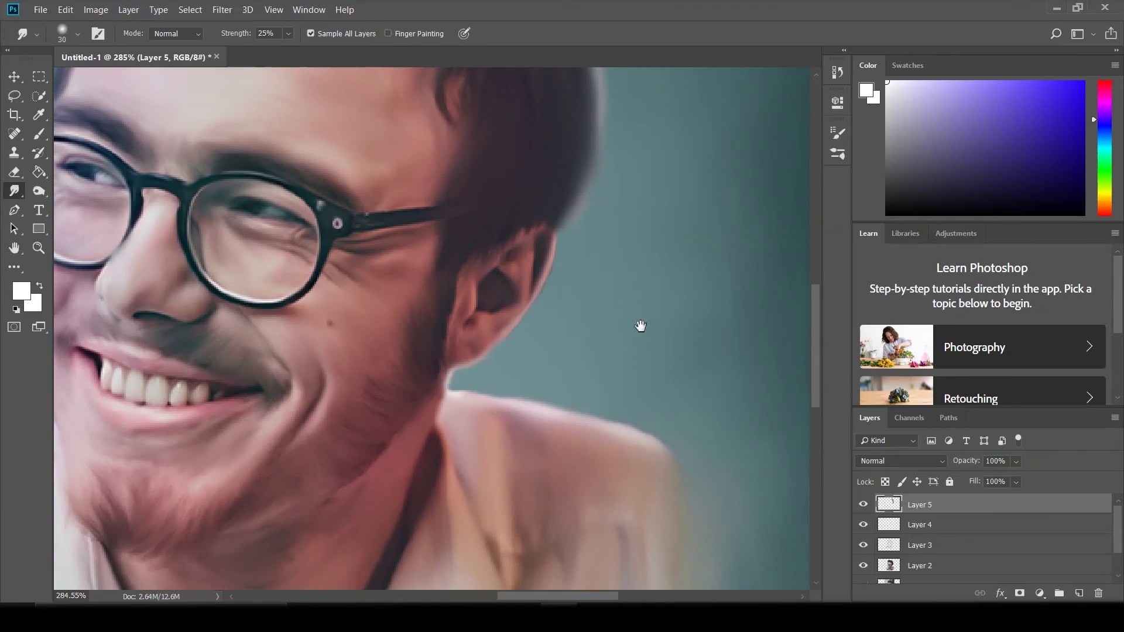
scroll(559, 246, up, 5)
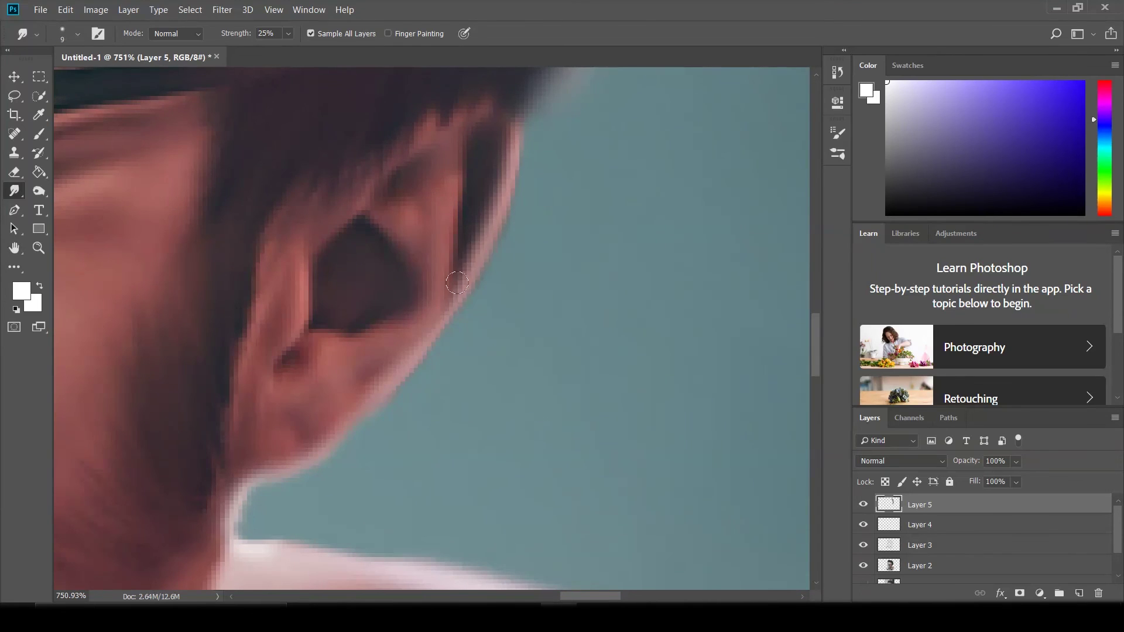
scroll(625, 328, down, 3)
Use a scattered smudge tip at 69% strength to pull wispy strands from the hair edges
right_click(629, 292)
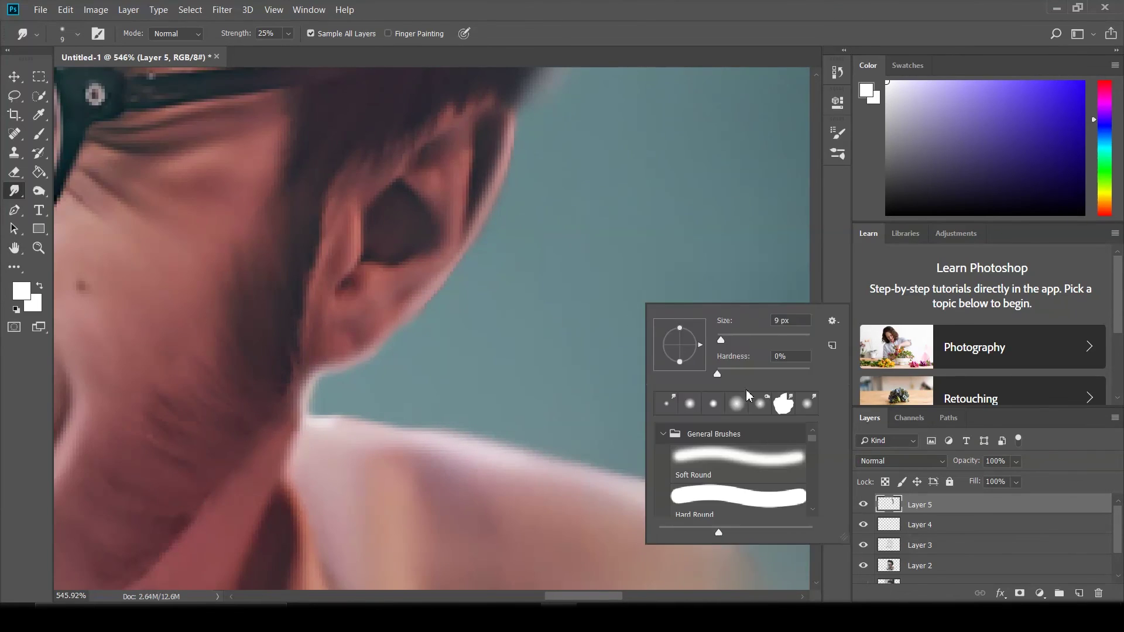
key(F5)
key(F5)
scroll(660, 253, up, 4)
right_click(659, 253)
drag(691, 290, 650, 290)
key(Return)
drag(554, 170, 537, 403)
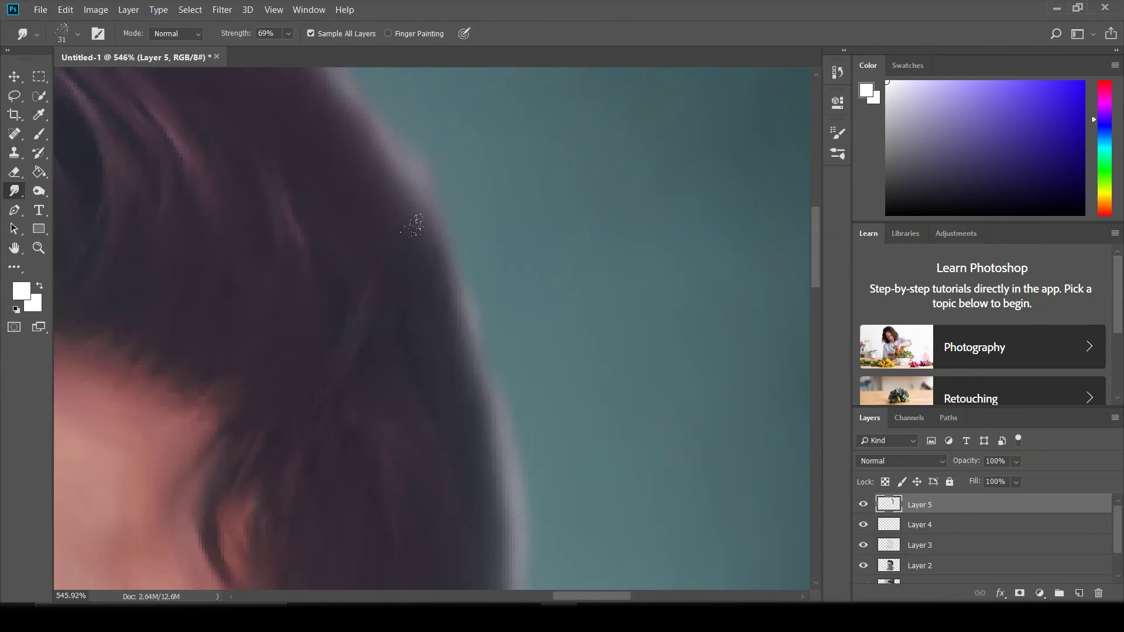
scroll(494, 371, up, 4)
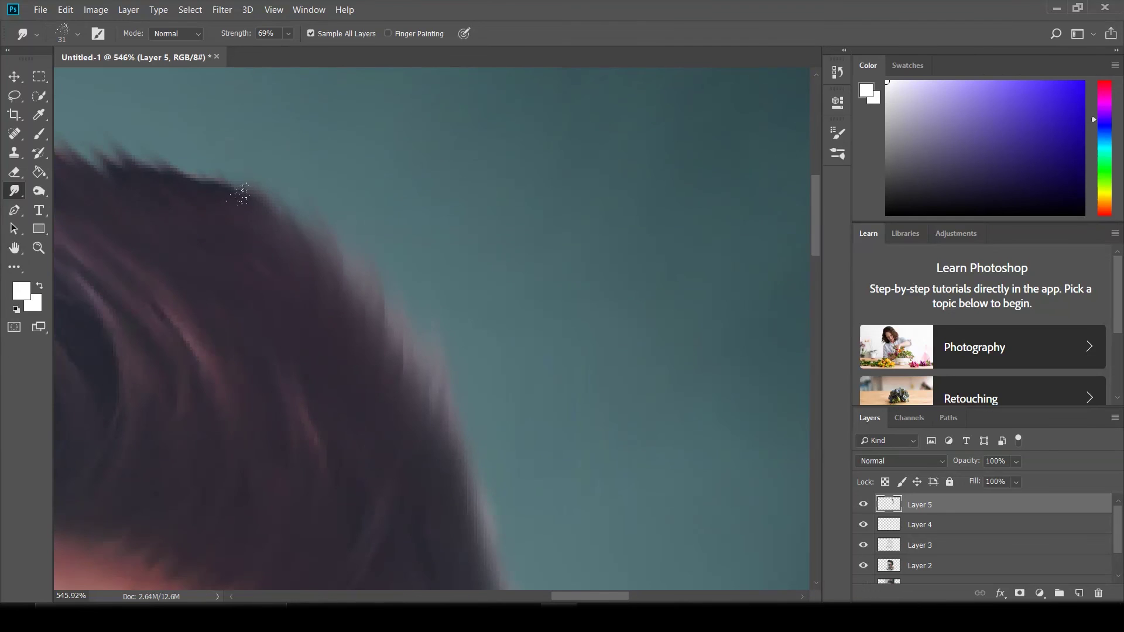
scroll(422, 221, down, 2)
scroll(527, 439, down, 1)
scroll(484, 299, down, 2)
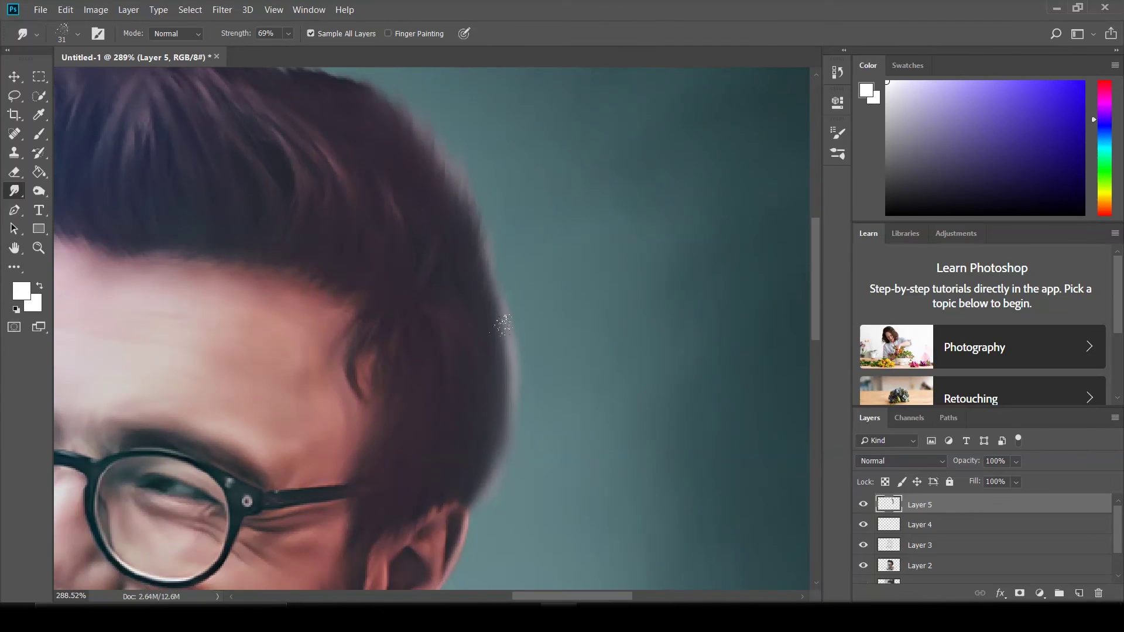
scroll(503, 325, down, 2)
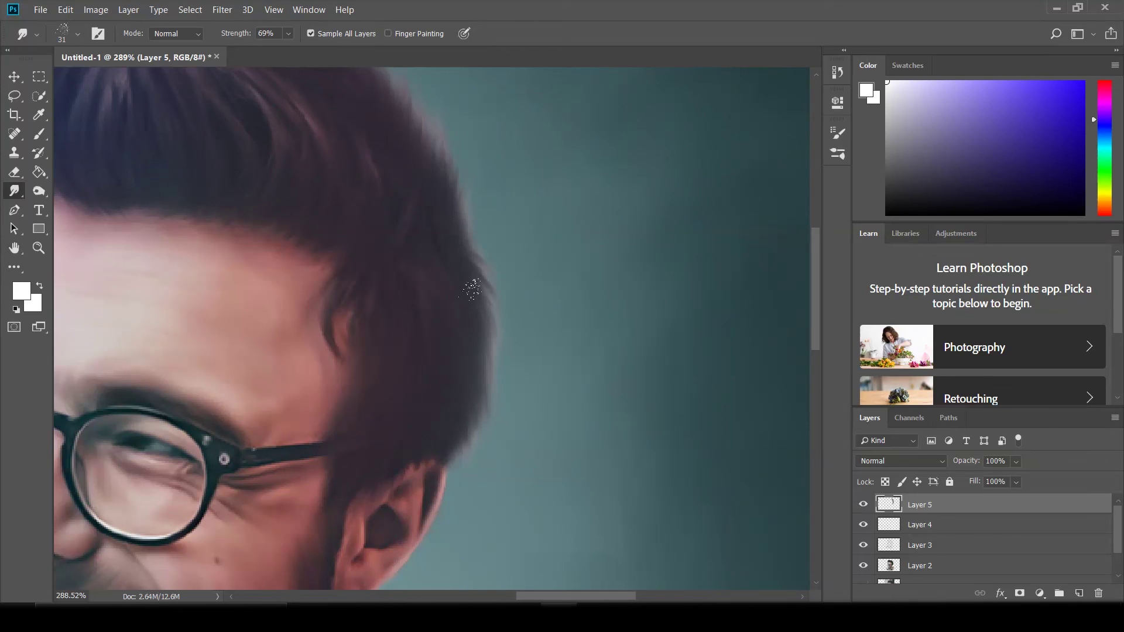
scroll(504, 316, down, 3)
scroll(527, 357, up, 4)
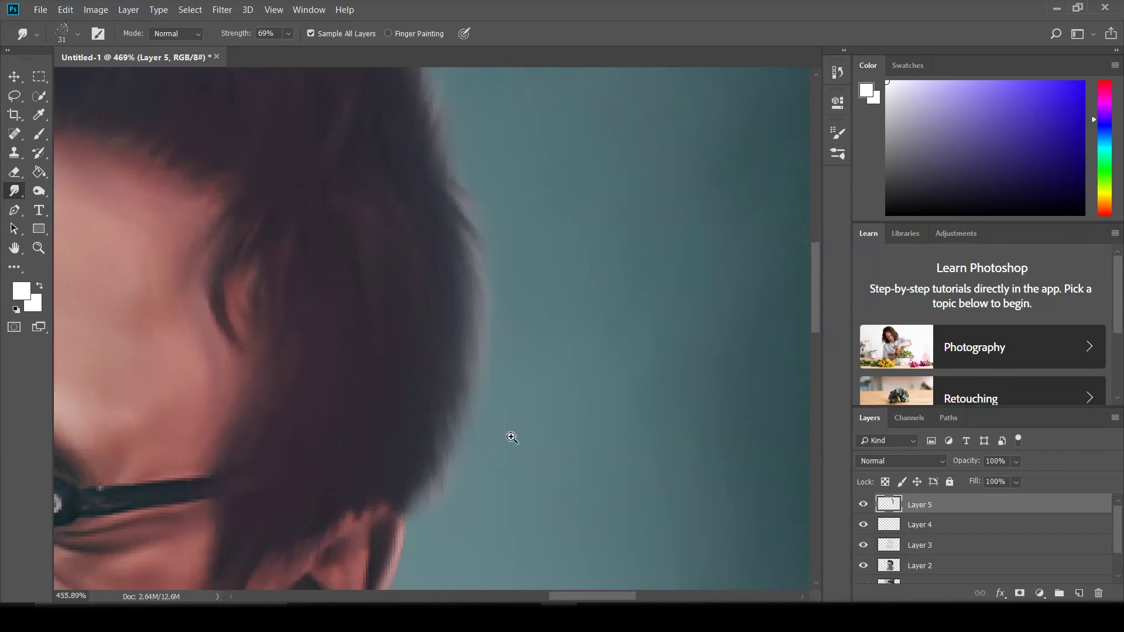
scroll(524, 352, down, 3)
scroll(429, 299, up, 3)
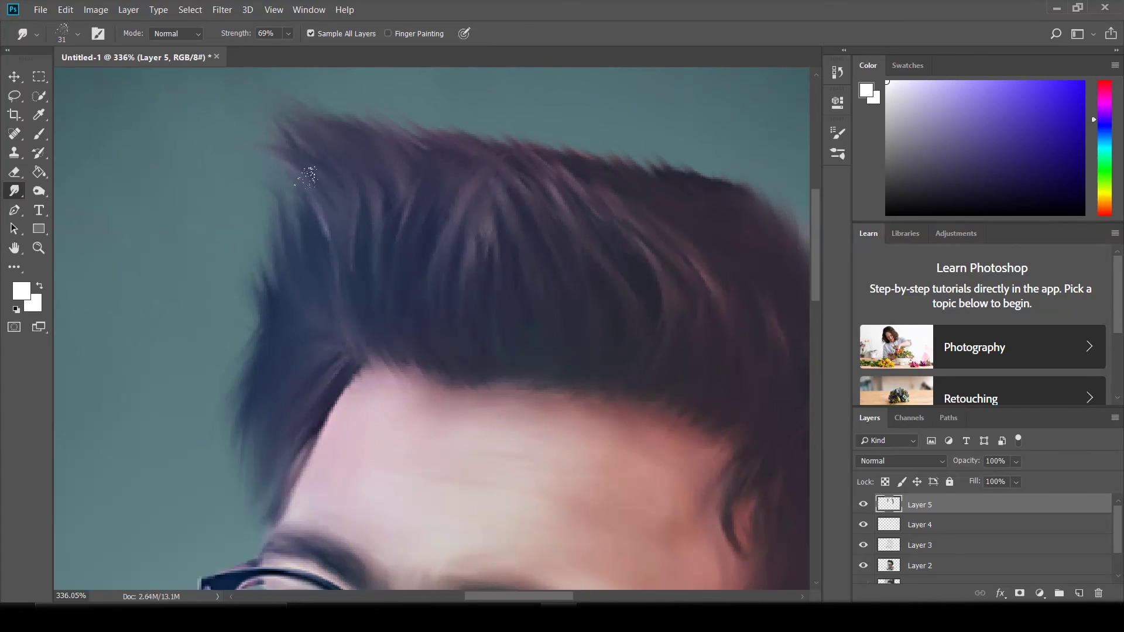
scroll(469, 269, down, 2)
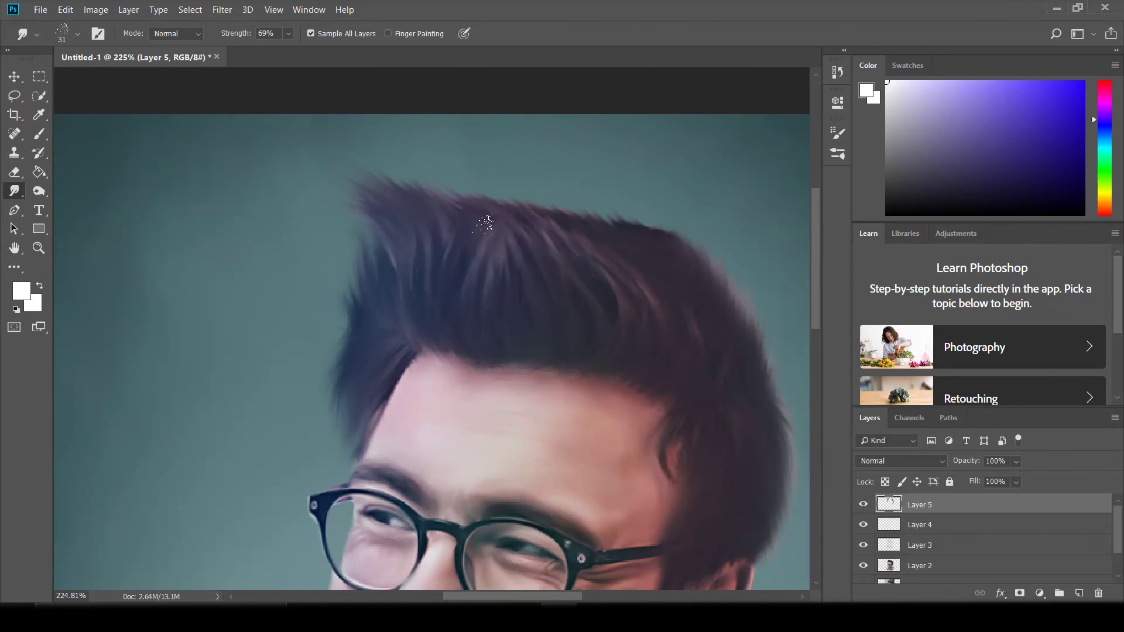
scroll(587, 250, down, 3)
scroll(606, 296, right, 2)
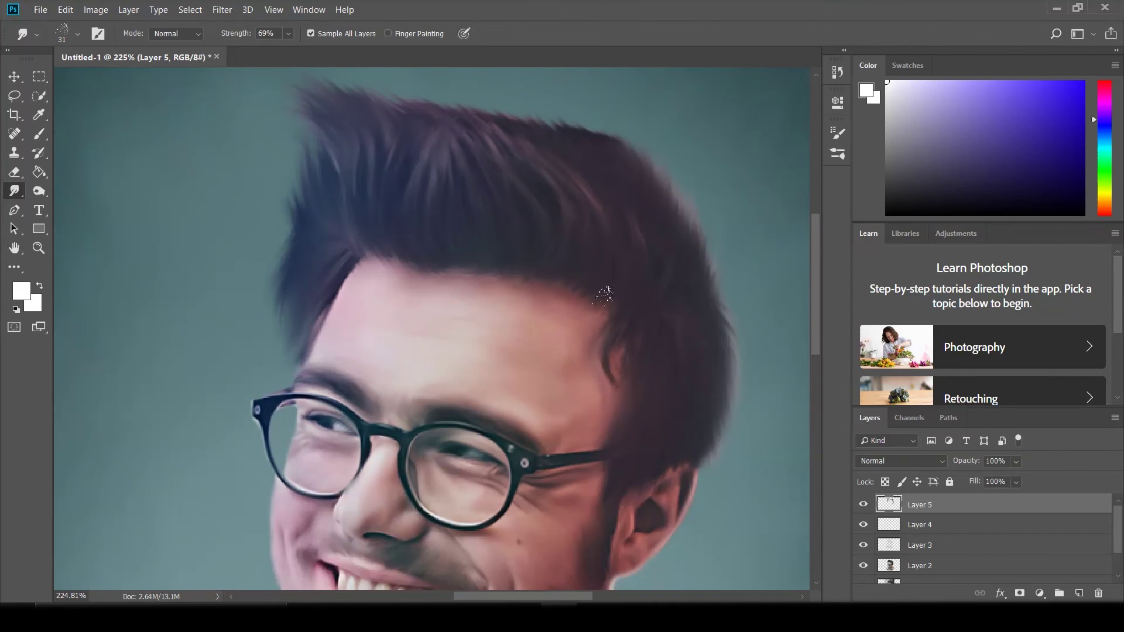
Reset the smudge brush to a soft round tip at 25% strength and fit the portrait
right_click(389, 306)
click(467, 416)
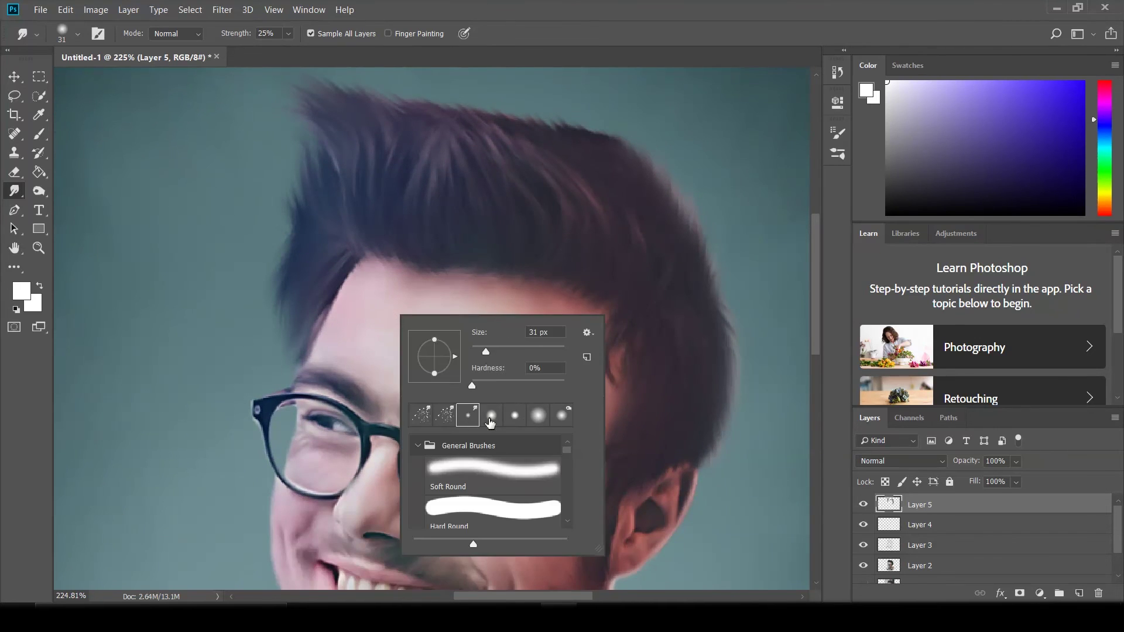
key(Return)
key(2)
key(5)
scroll(352, 252, up, 5)
key(ctrl+0)
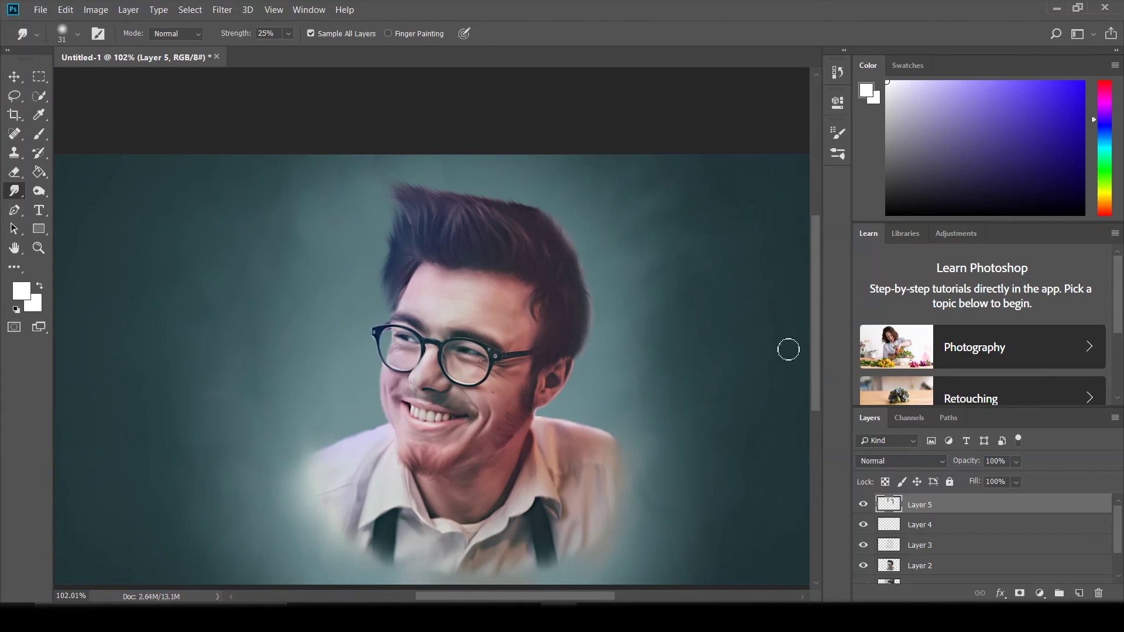
click(1039, 593)
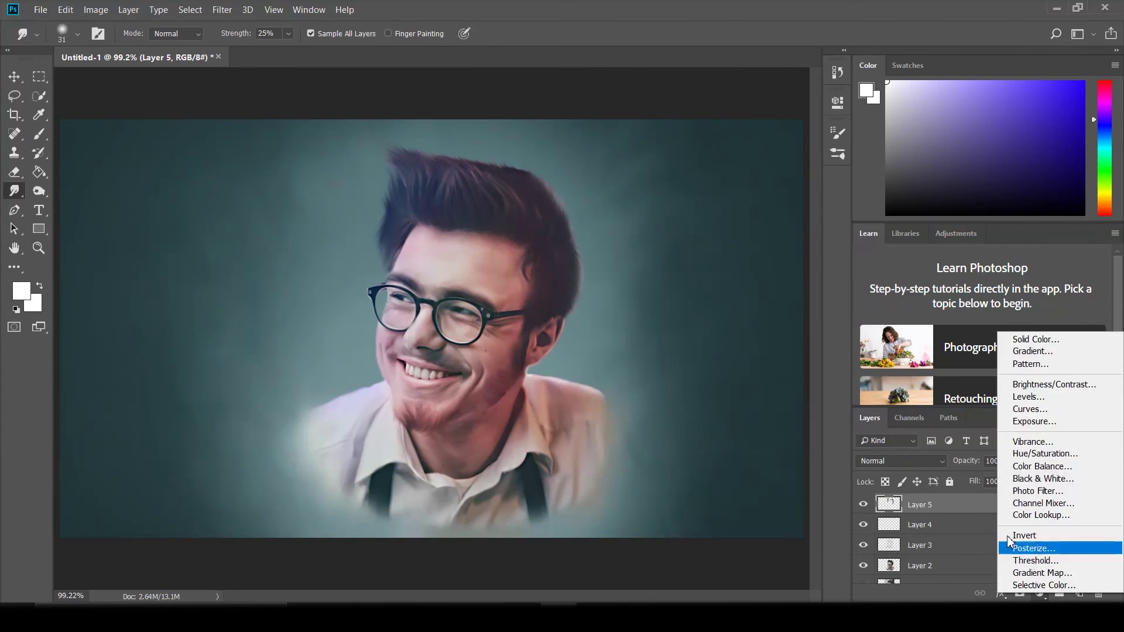
Add a Brightness/Contrast adjustment with Brightness 20 and Contrast 20, then reselect Layer 5
click(1048, 387)
text(0)
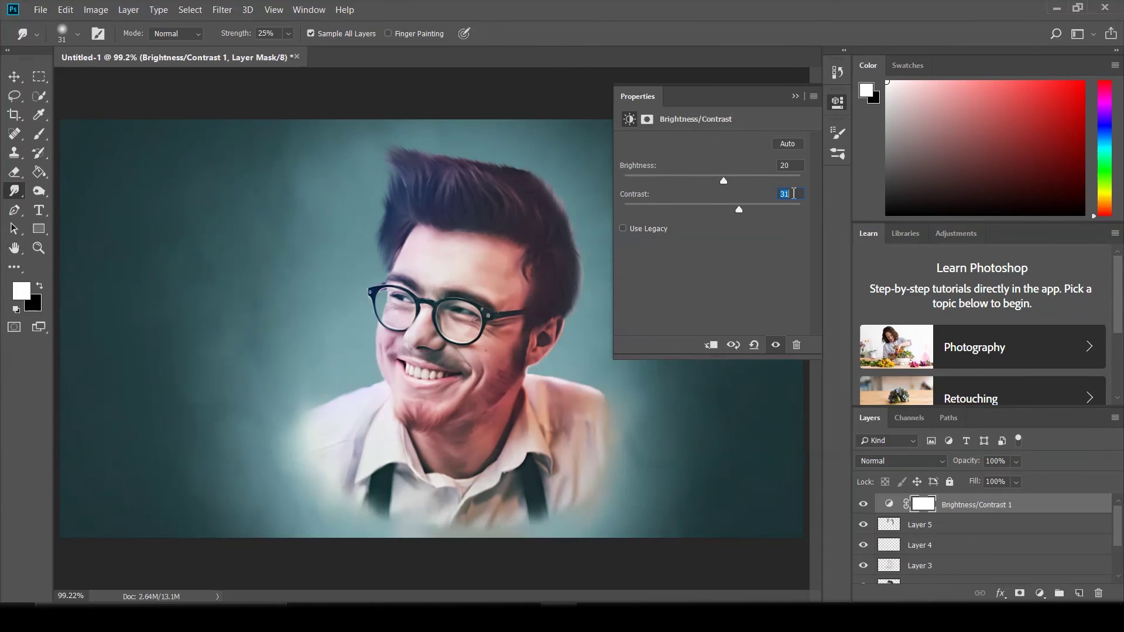
text(20)
scroll(455, 269, up, 5)
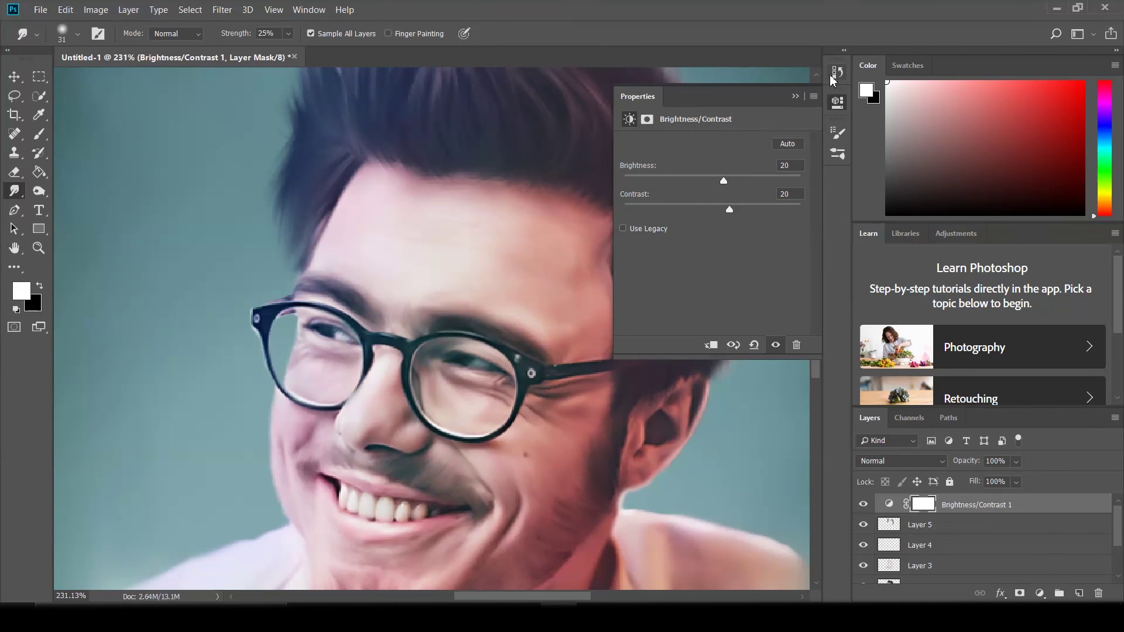
click(834, 77)
scroll(389, 363, up, 5)
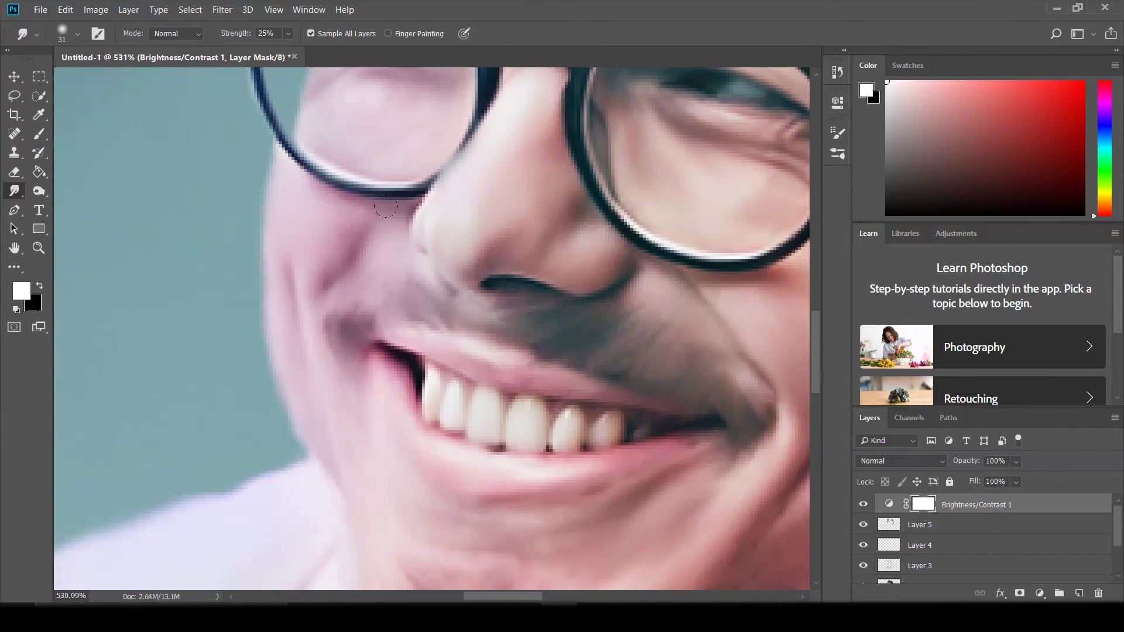
click(921, 522)
key(bracketleft)
key(bracketleft)
key(bracketleft)
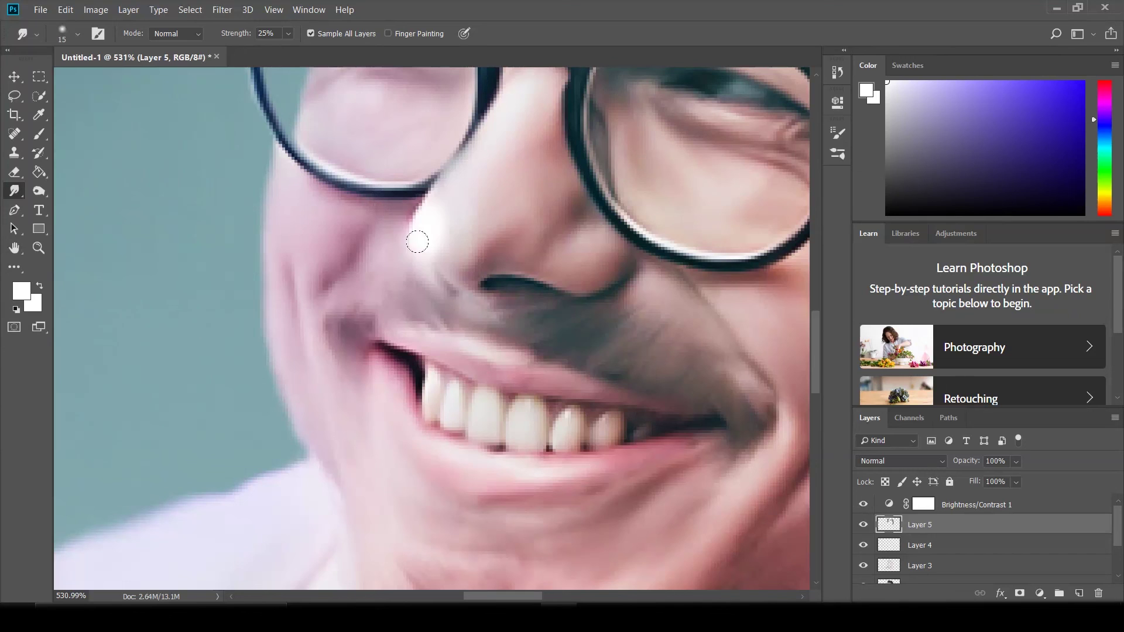
click(864, 505)
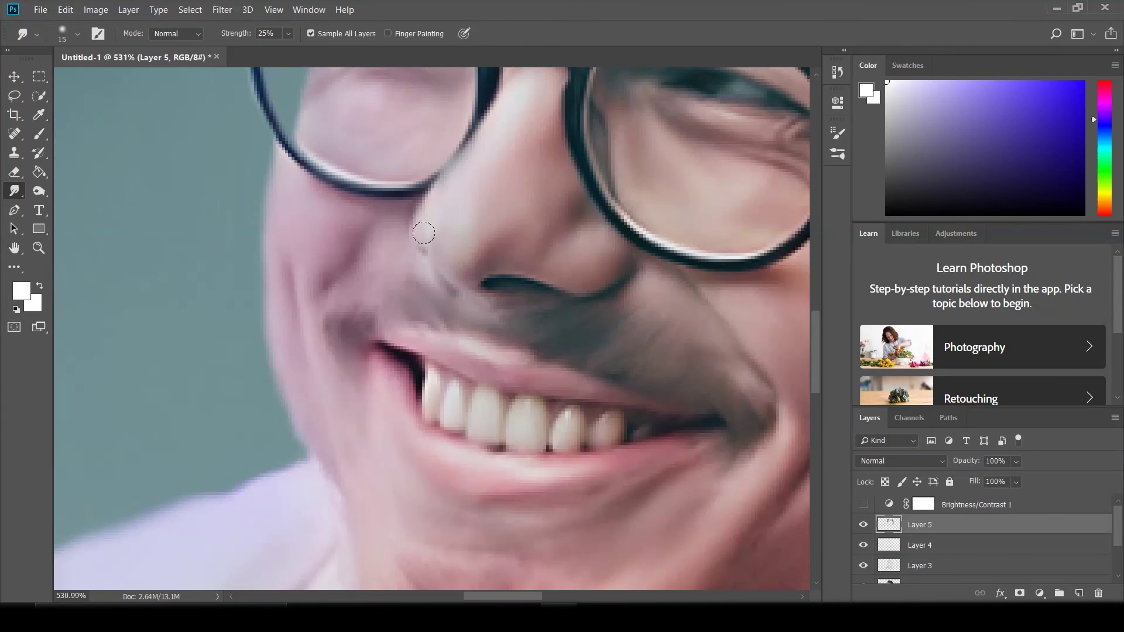
click(864, 505)
scroll(553, 350, down, 5)
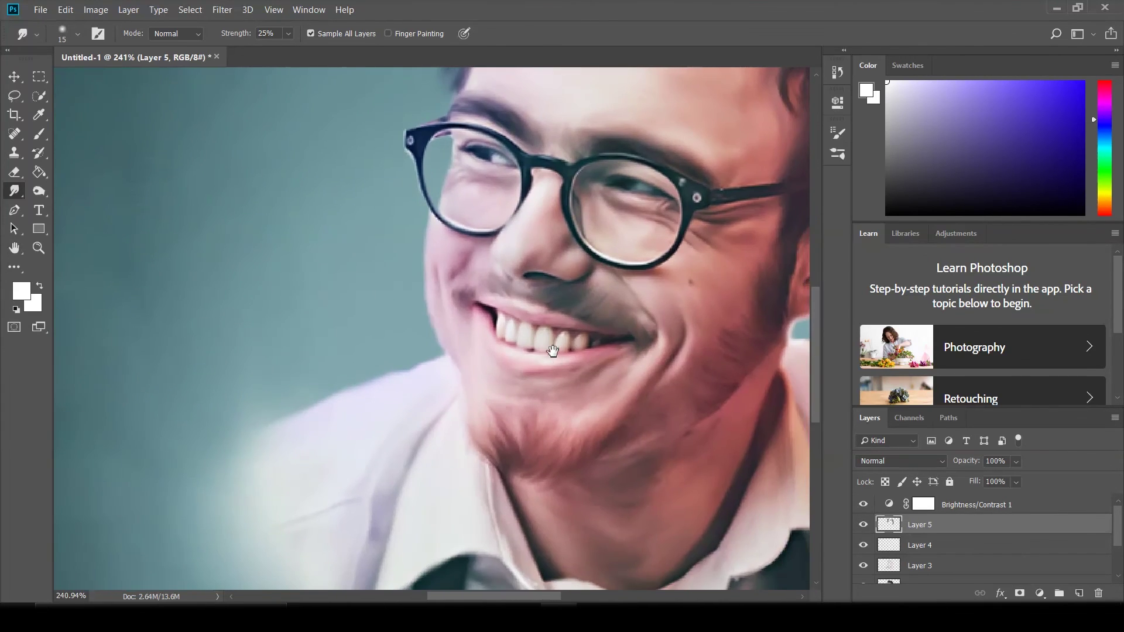
key(ctrl+0)
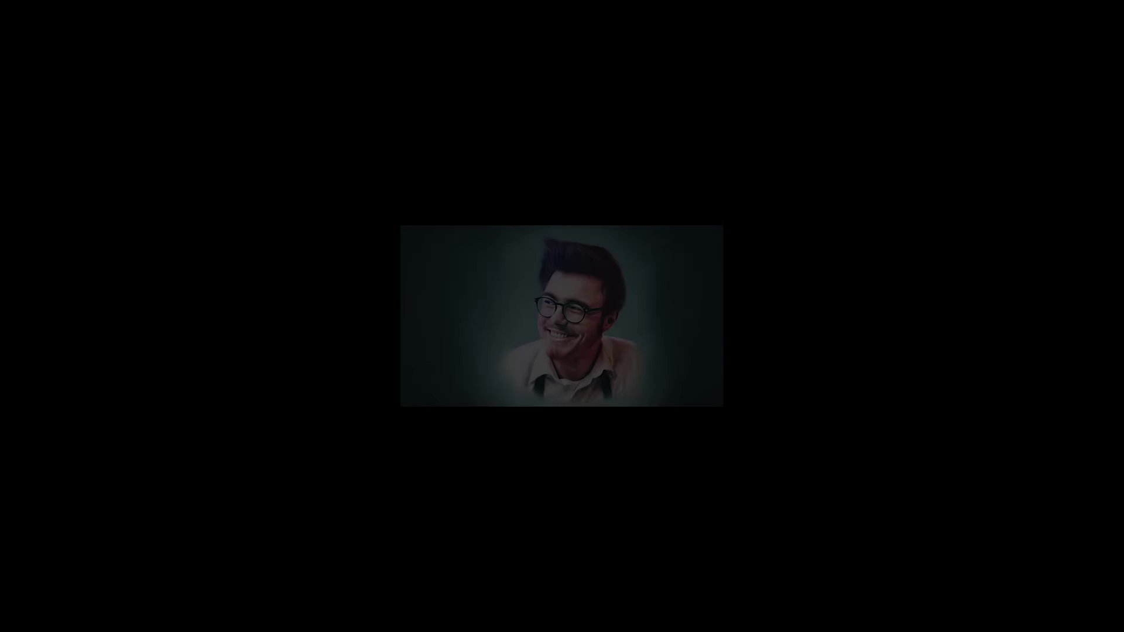